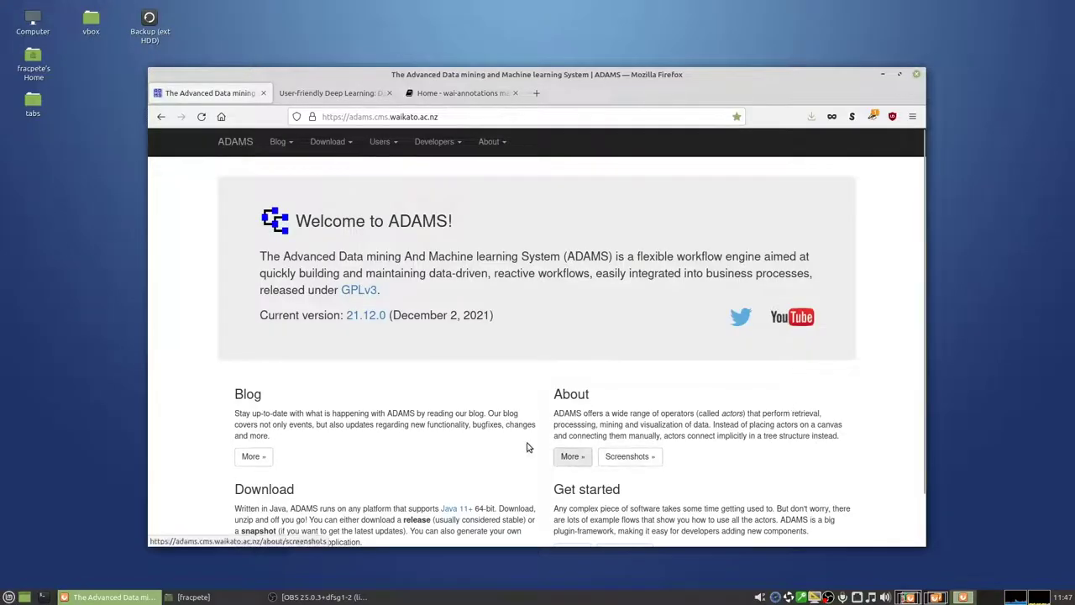
- Go to the ADAMS Snapshot downloads page and highlight the adams-annotator-snapshot zip entry
scroll(527, 448, down, 1)
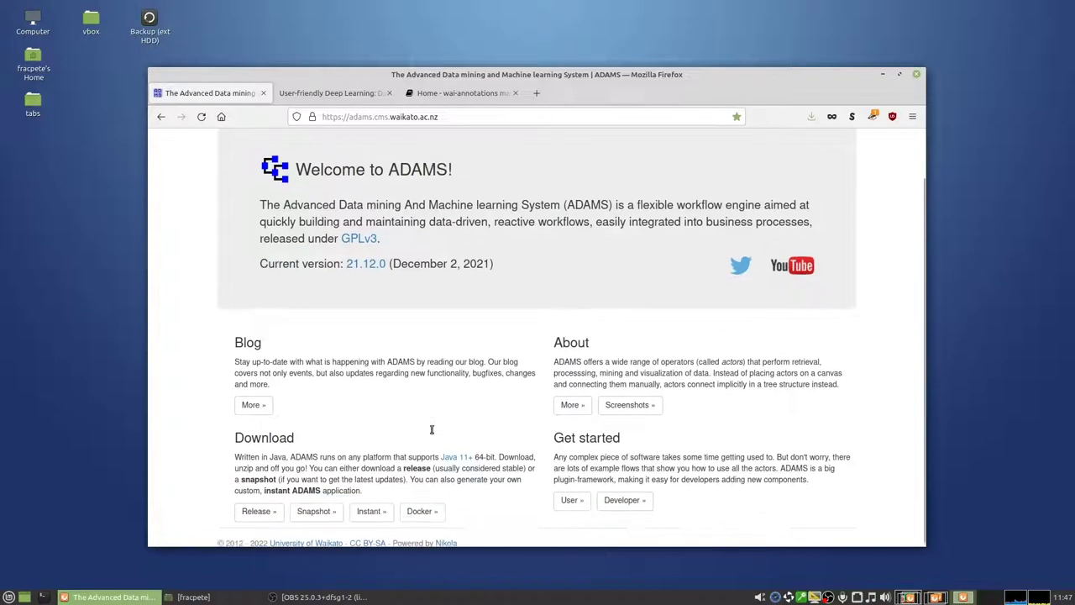
click(328, 510)
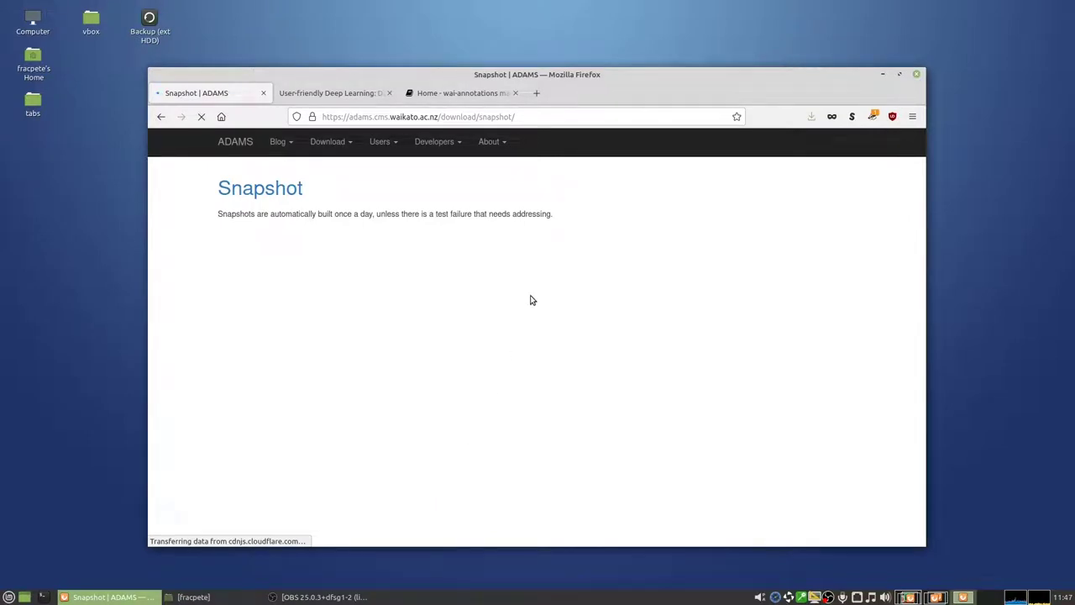
drag(218, 242, 312, 242)
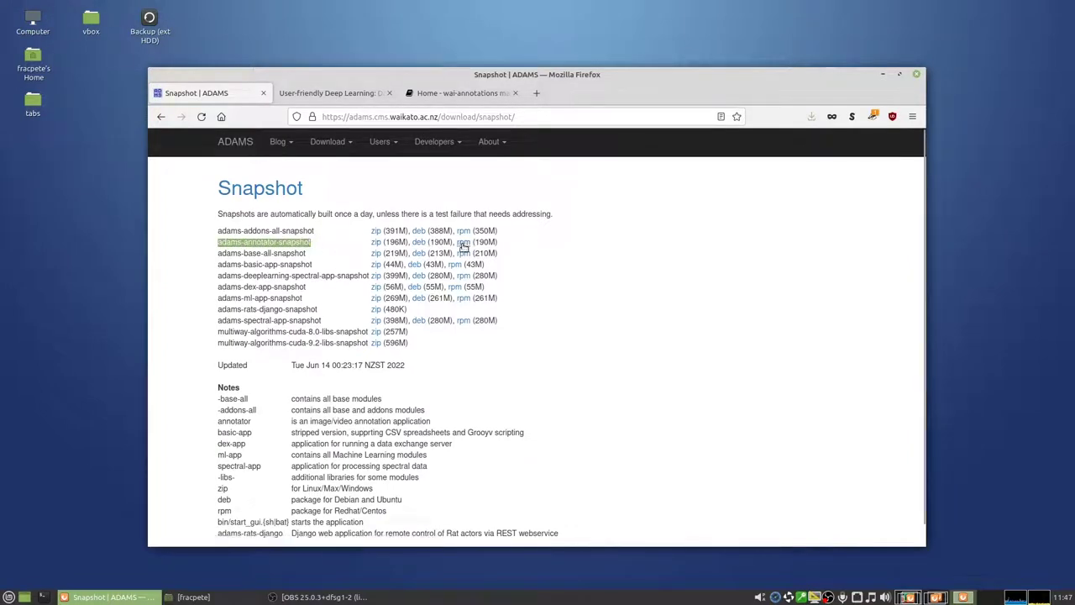
click(330, 249)
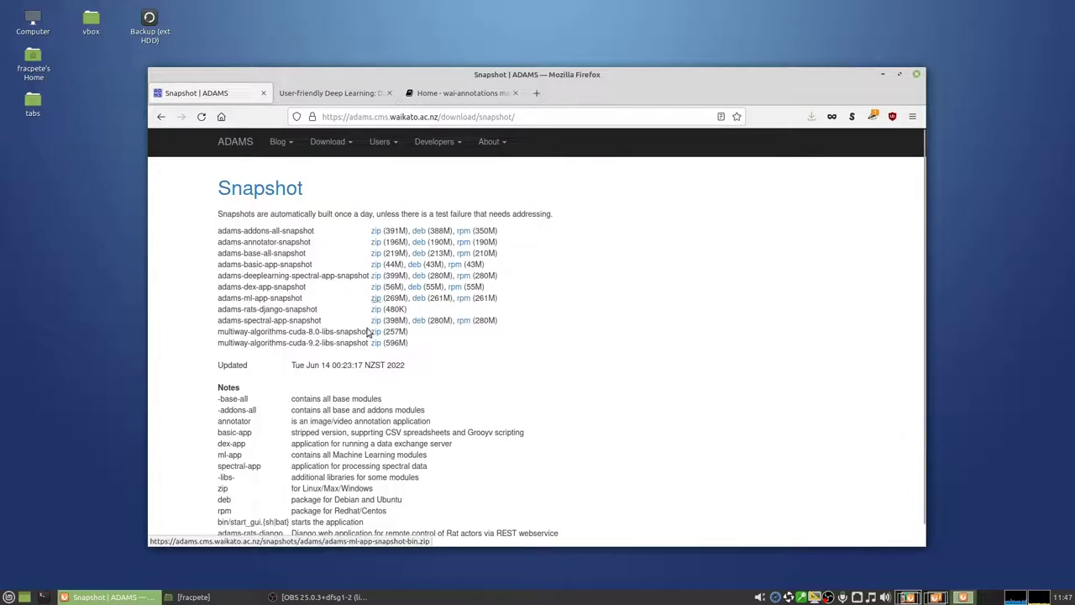
- In the file manager, browse into annotations > adams-annotator-22.6.0-SNAPSHOT > bin
click(229, 597)
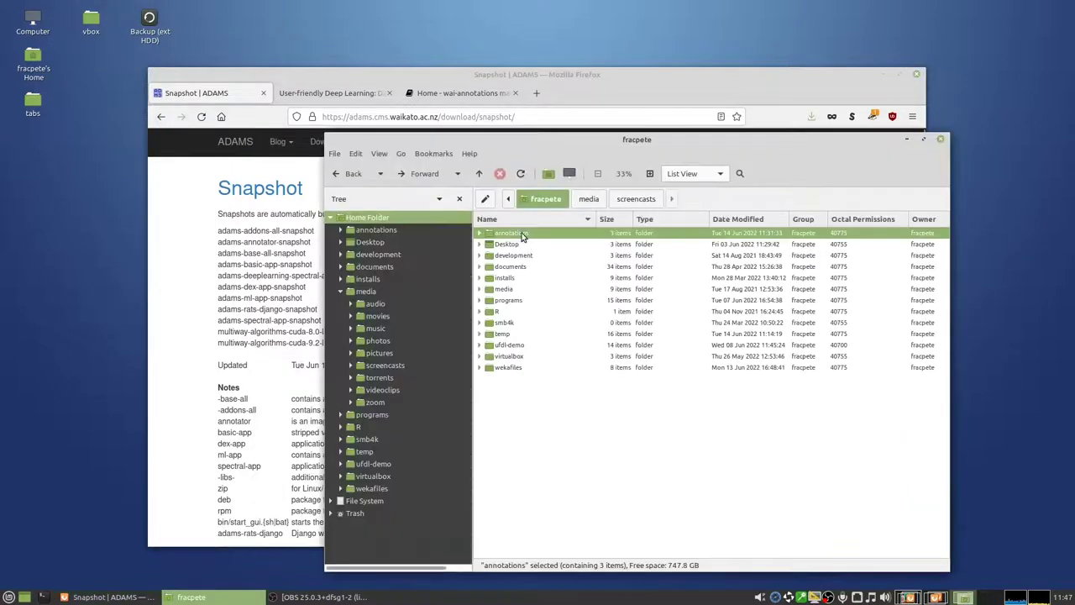
double_click(522, 235)
click(542, 256)
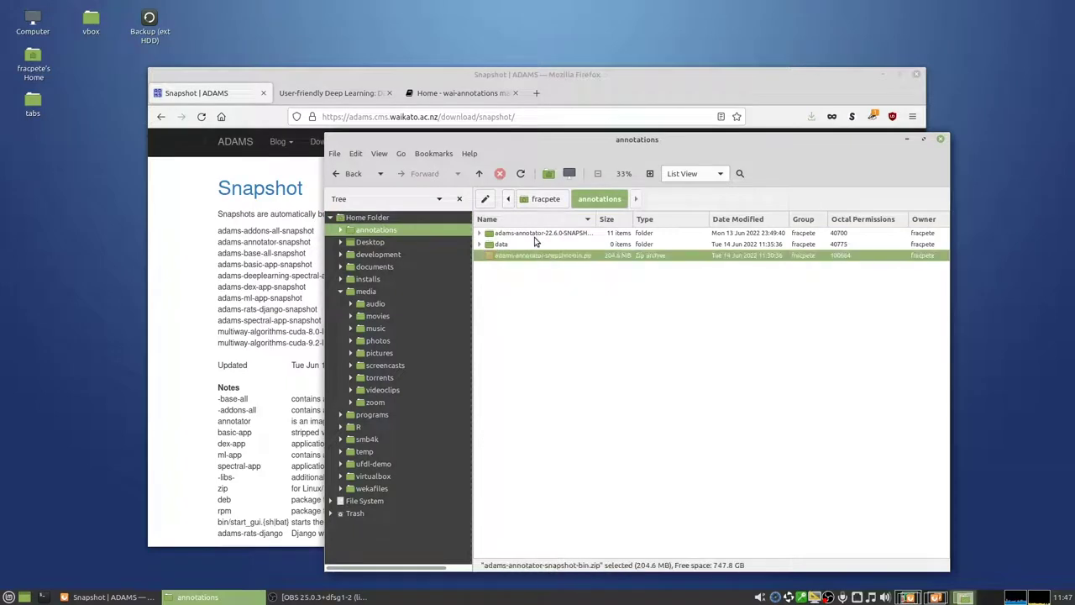
double_click(536, 234)
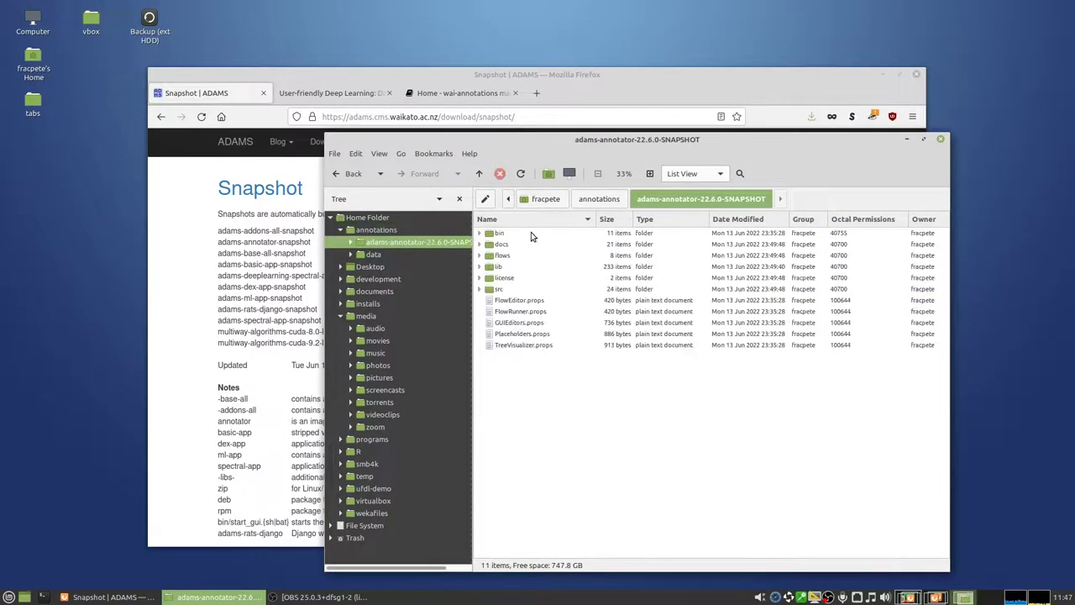
double_click(531, 234)
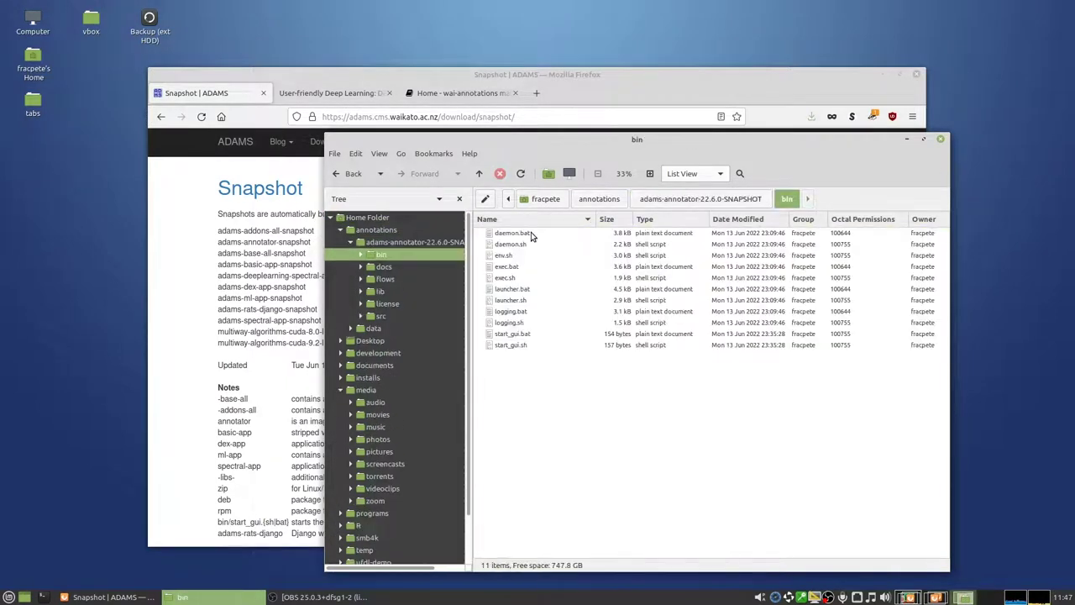
- Point out the start_gui.bat and start_gui.sh scripts, then return to the Deep Learning Datasets page
click(521, 336)
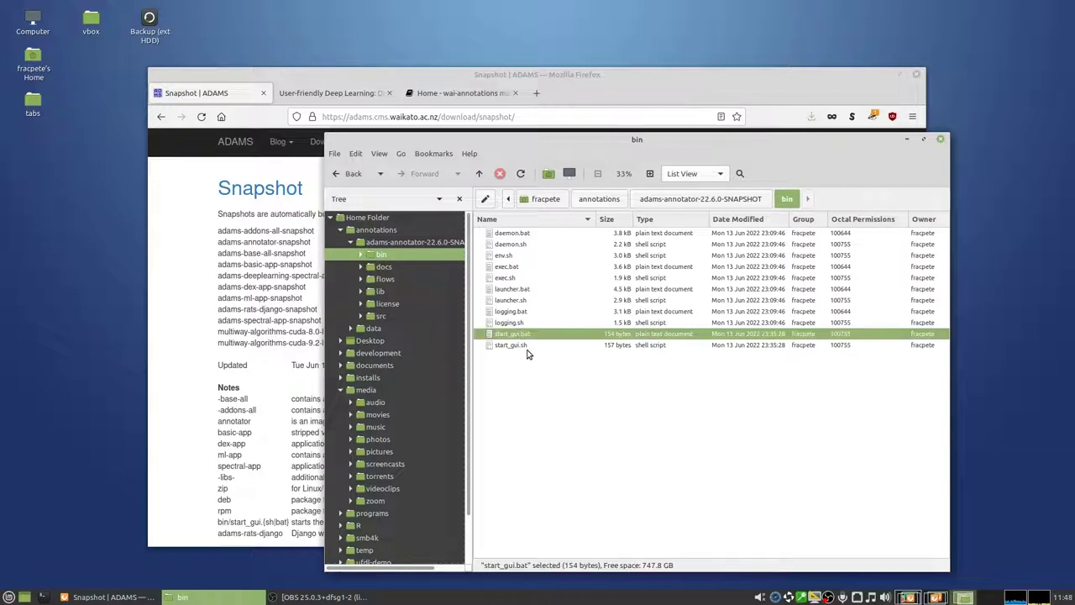
click(523, 344)
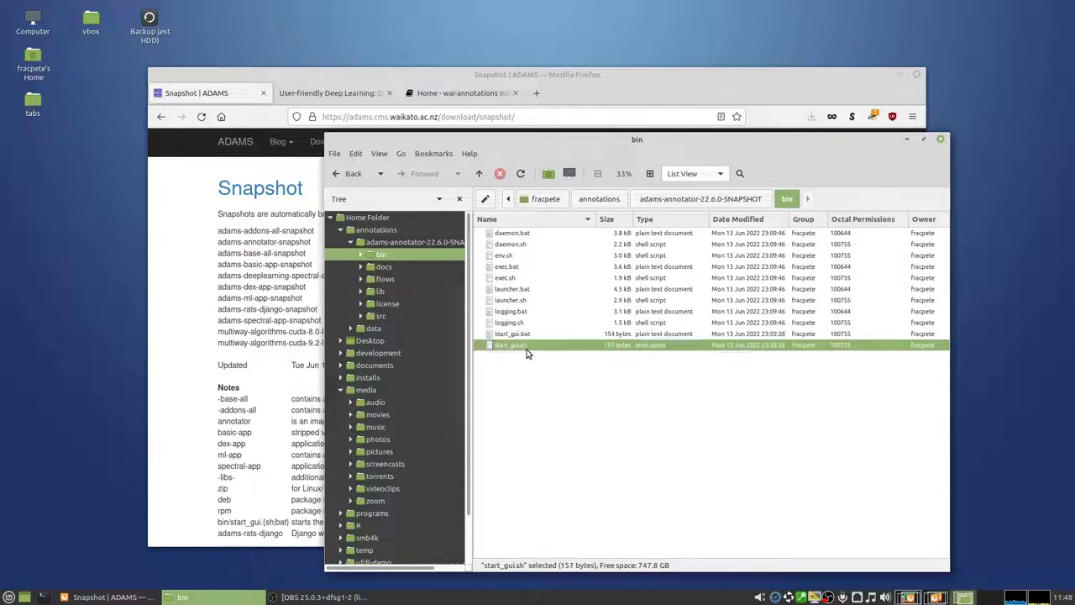
click(561, 394)
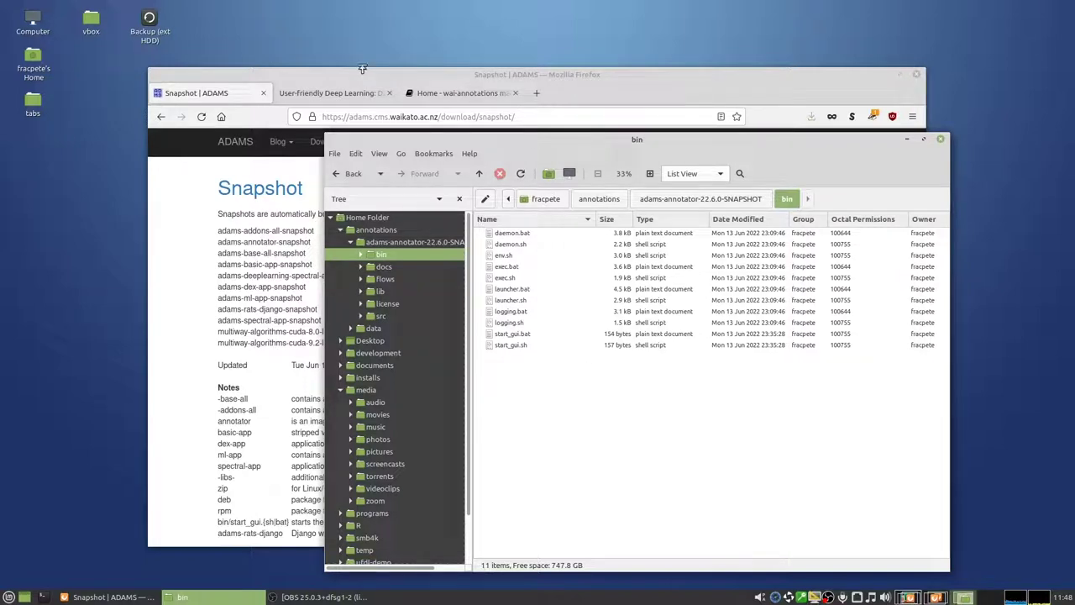
click(332, 95)
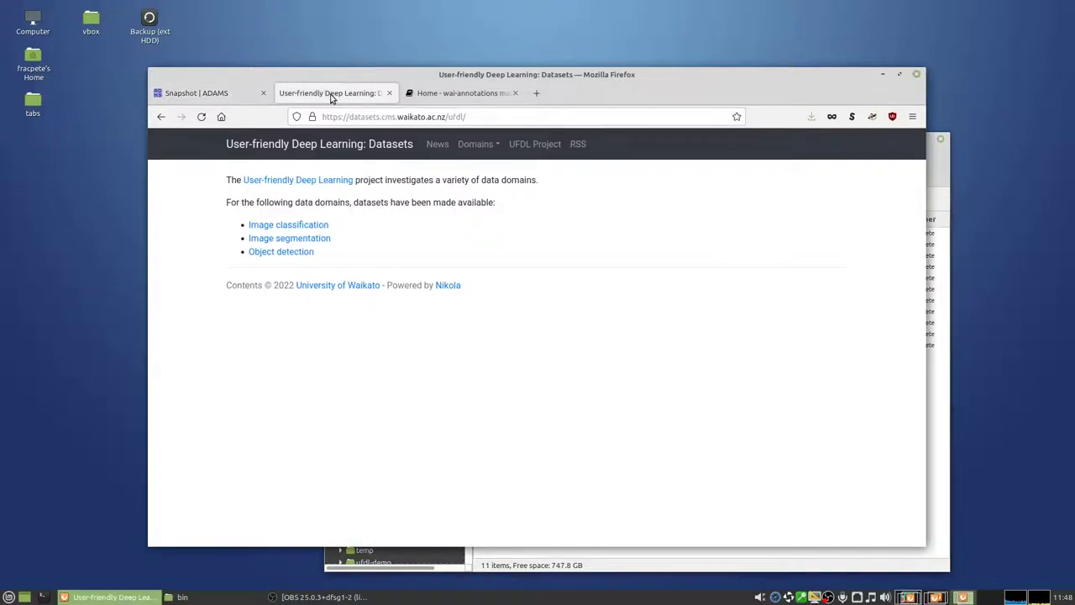
- Save camvid12-grayscale.zip from the CamVid-12 page into annotations/data and open that folder
click(320, 241)
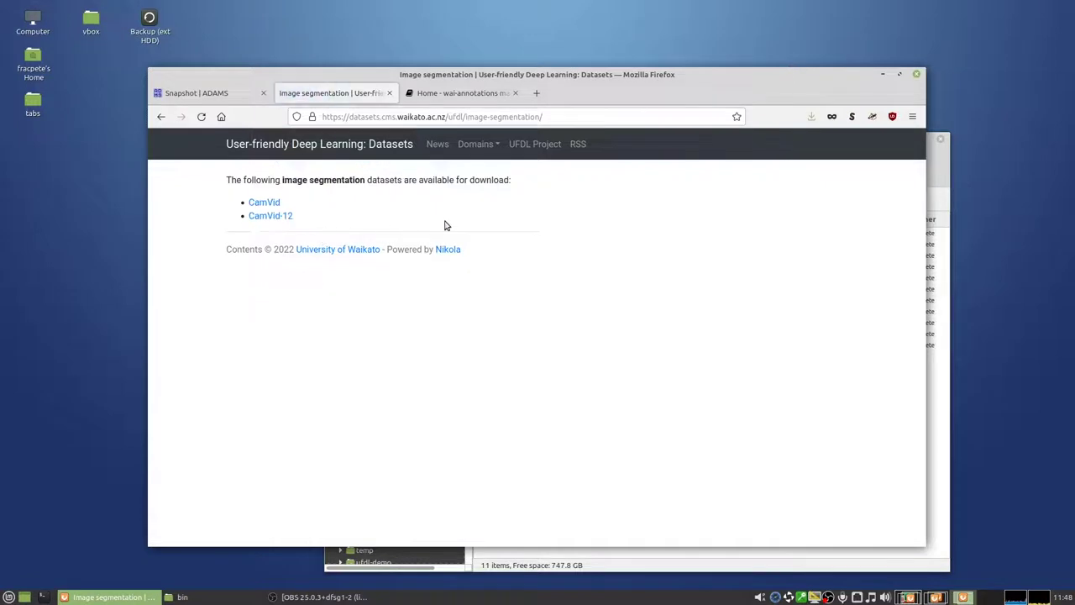
click(285, 217)
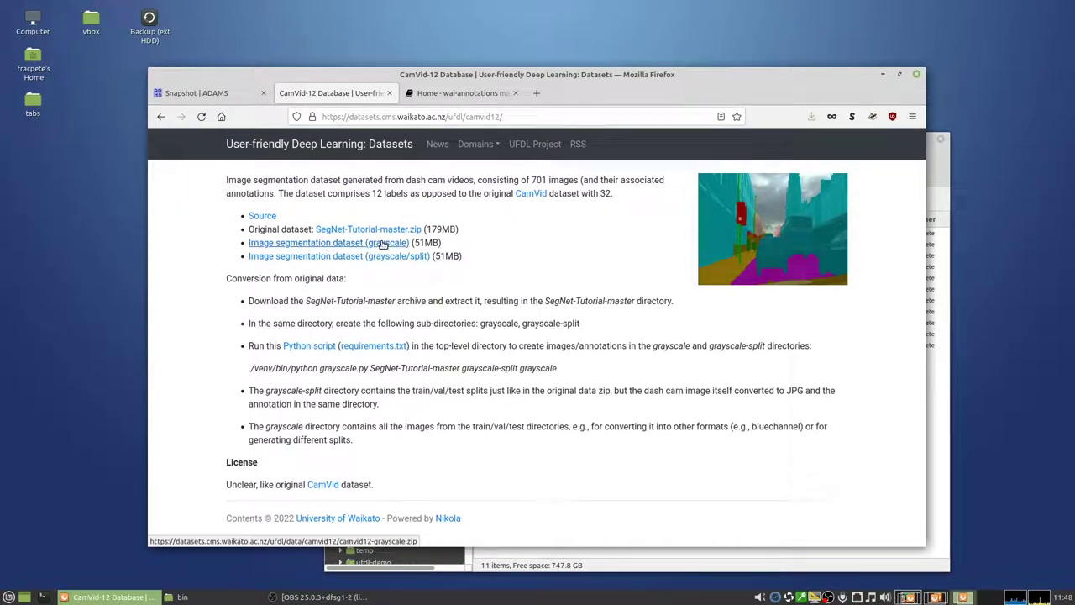
click(384, 243)
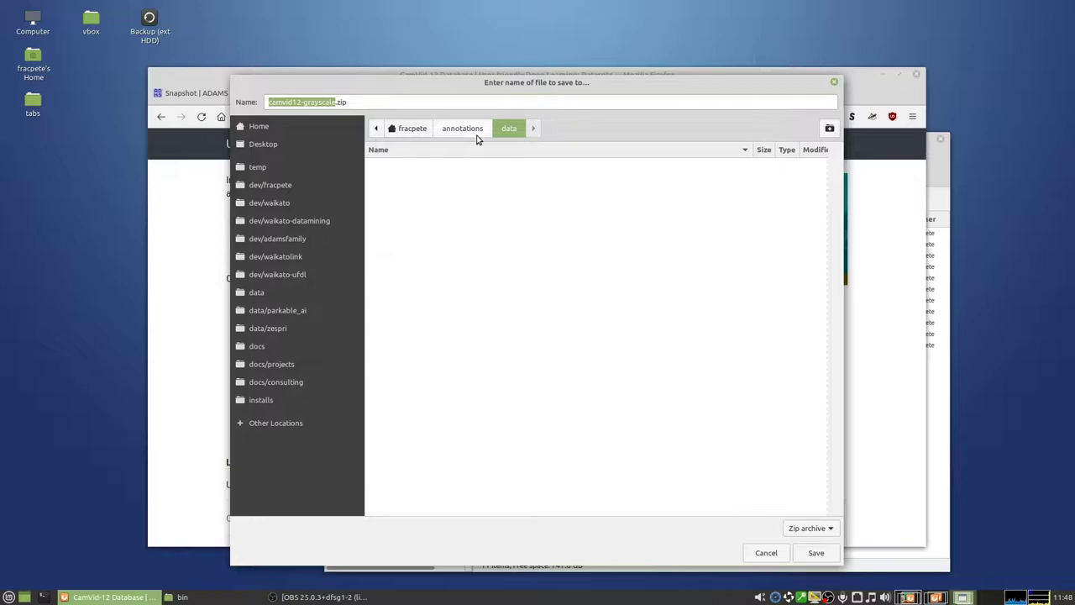
click(815, 551)
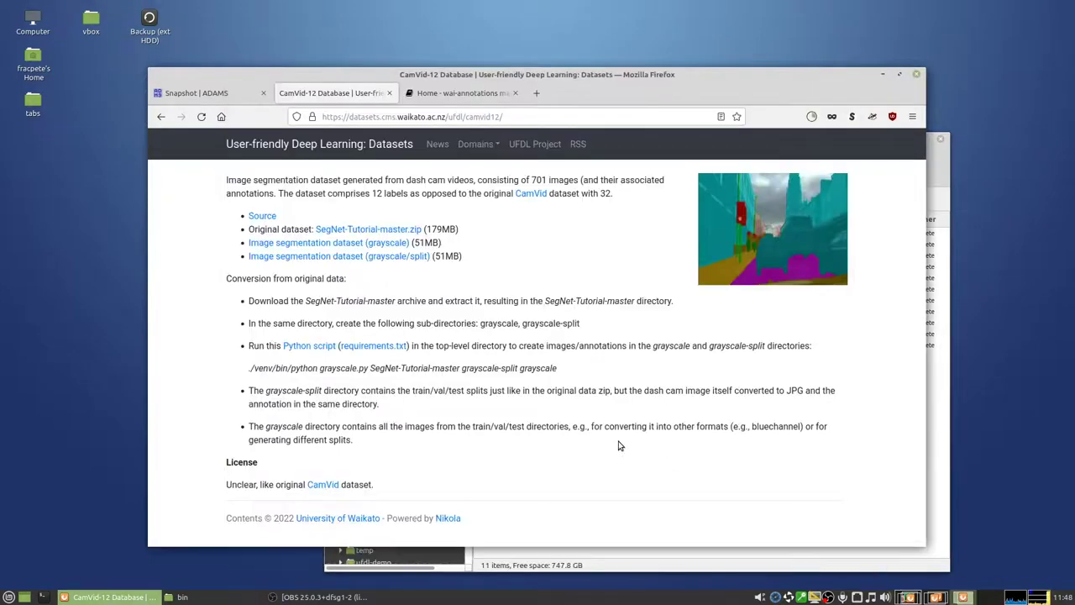
click(641, 563)
click(372, 328)
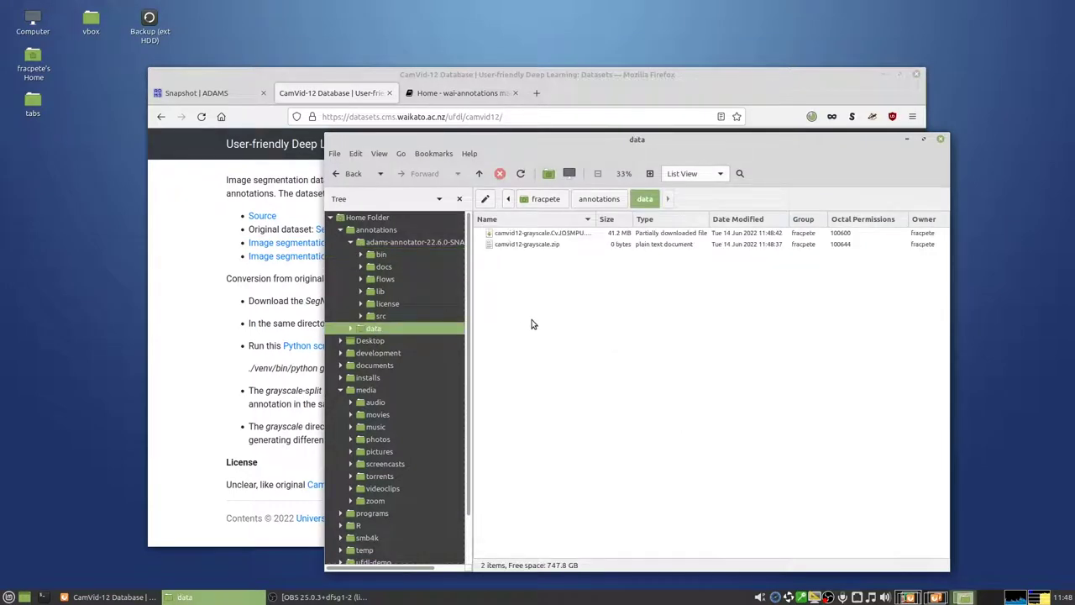
- Extract camvid12-grayscale.zip, open the grayscale folder and preview 0001TP_006690.jpg
right_click(536, 235)
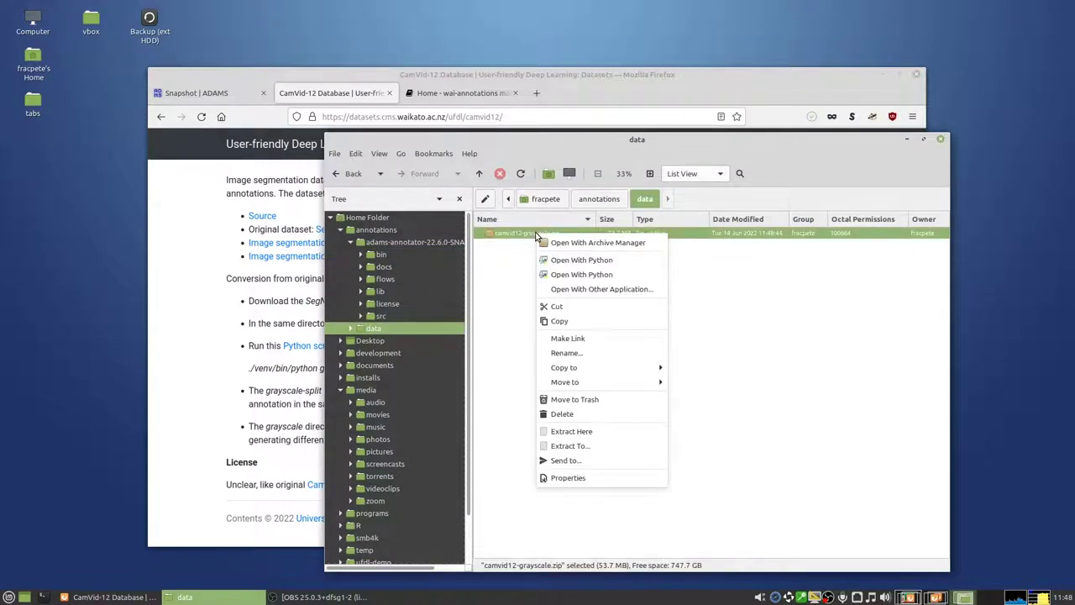
click(608, 432)
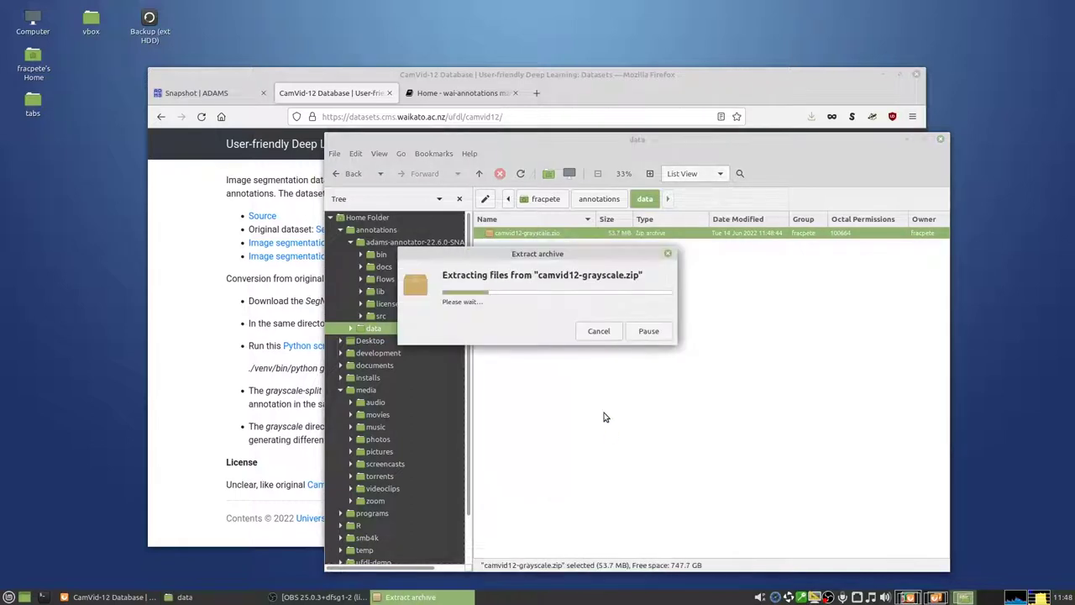
click(520, 234)
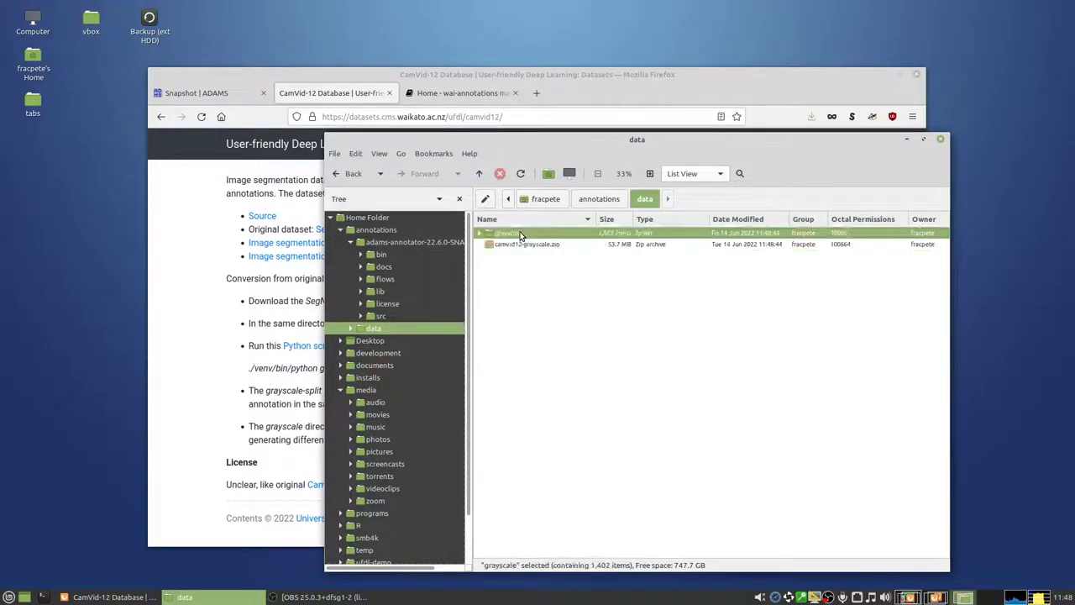
double_click(520, 234)
click(544, 236)
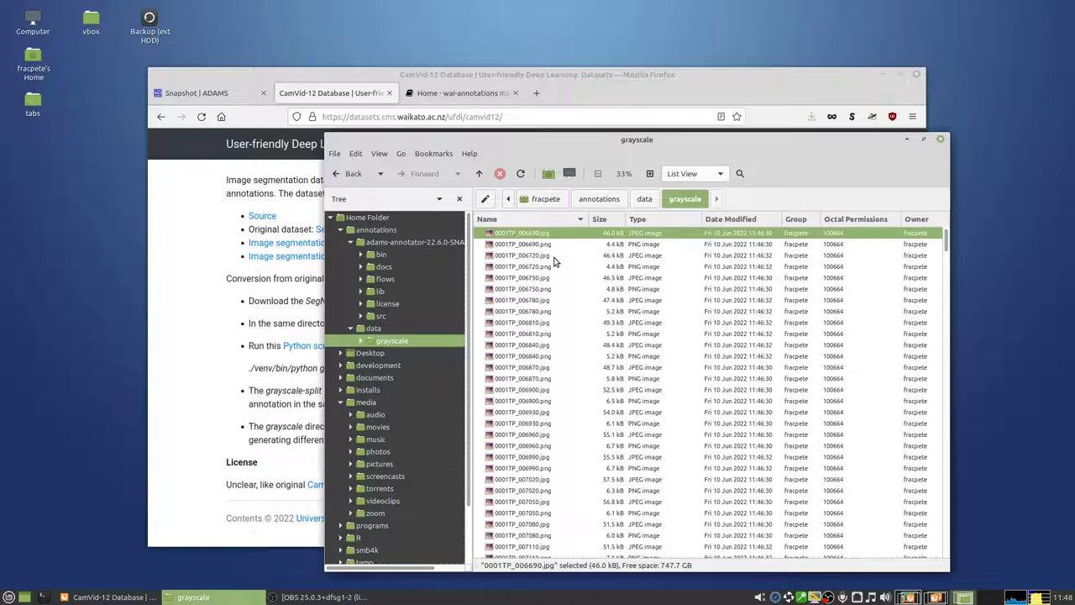
key(Return)
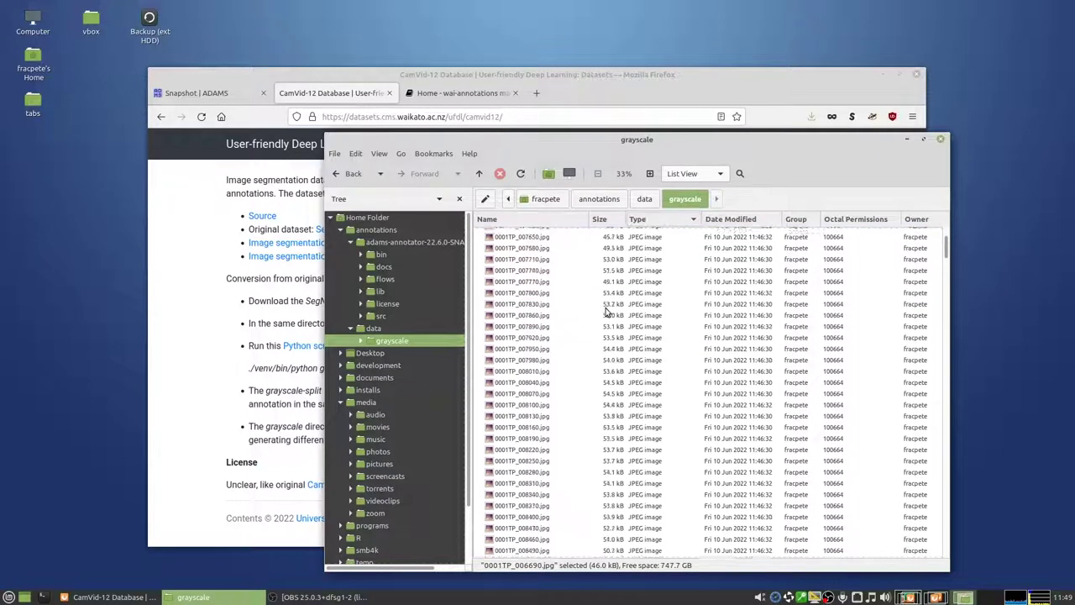
- Delete all 701 PNG annotation files from the grayscale folder, keeping only the JPEGs
scroll(608, 315, down, 20)
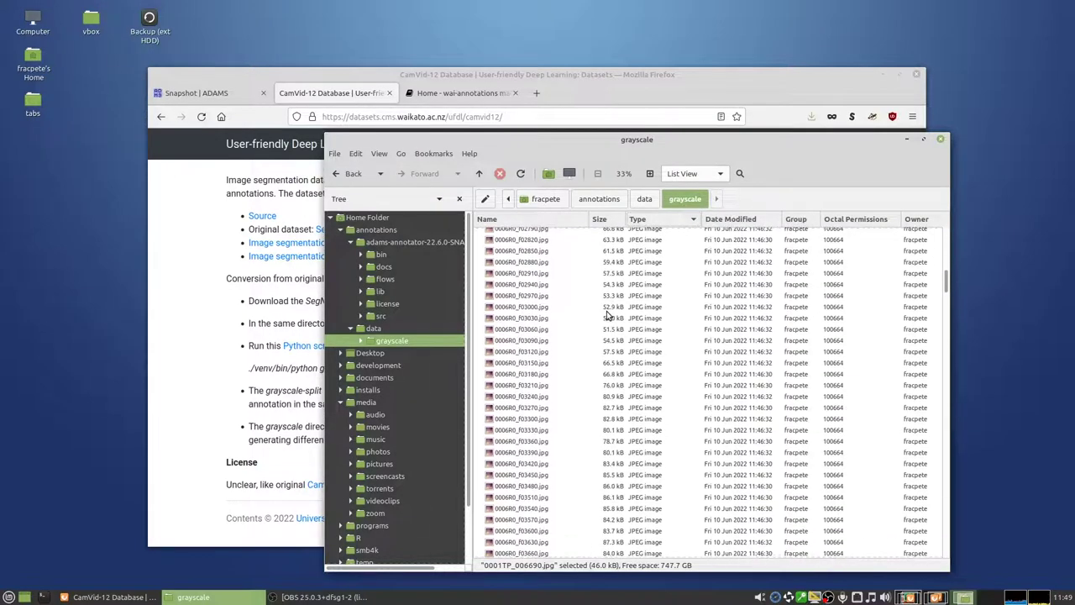
scroll(608, 315, down, 20)
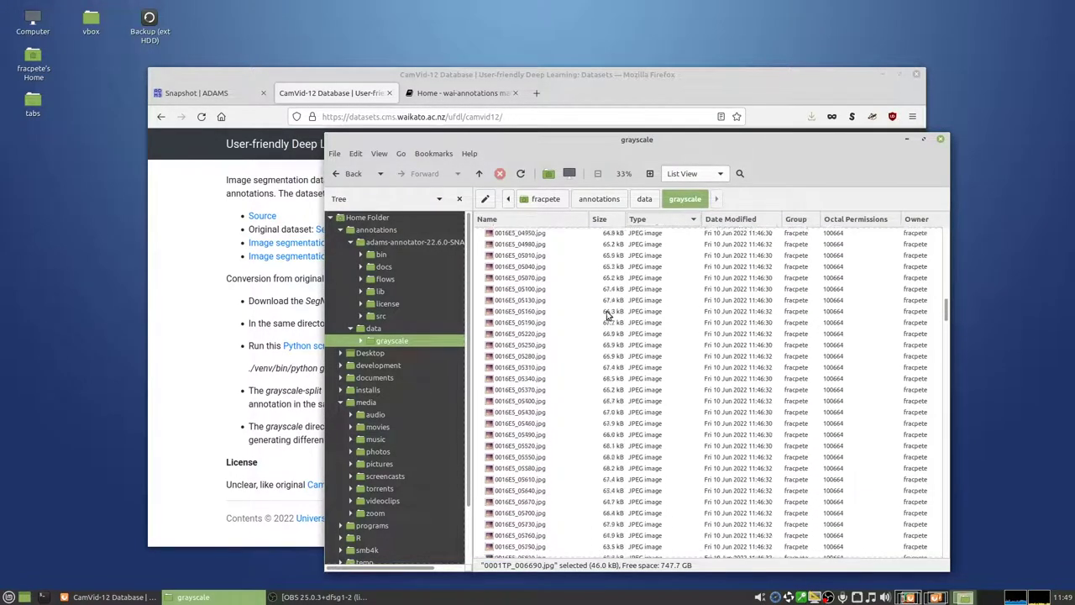
scroll(608, 315, down, 20)
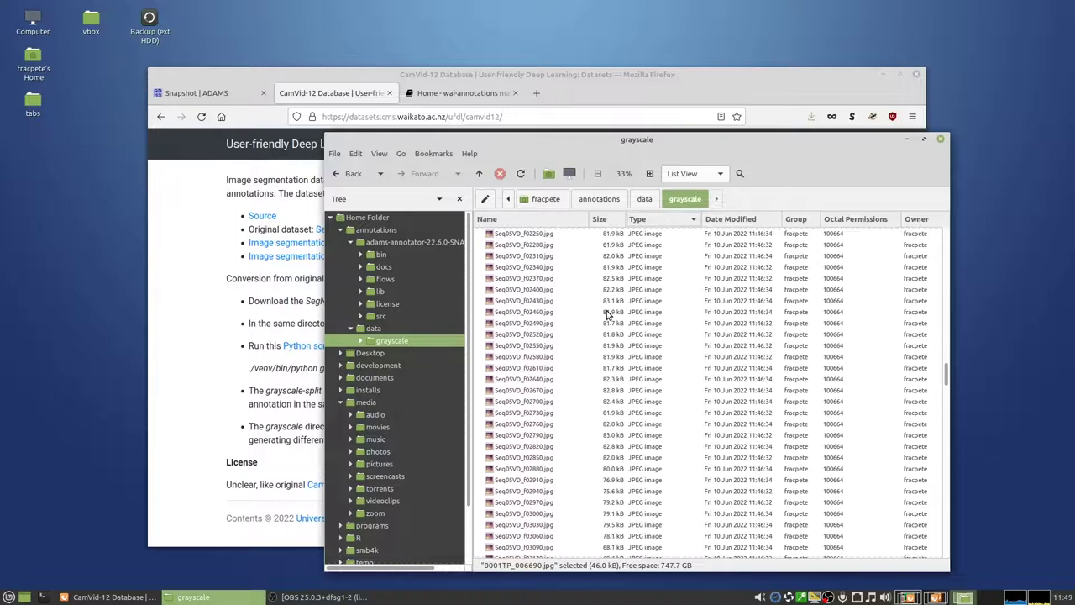
scroll(586, 341, up, 12)
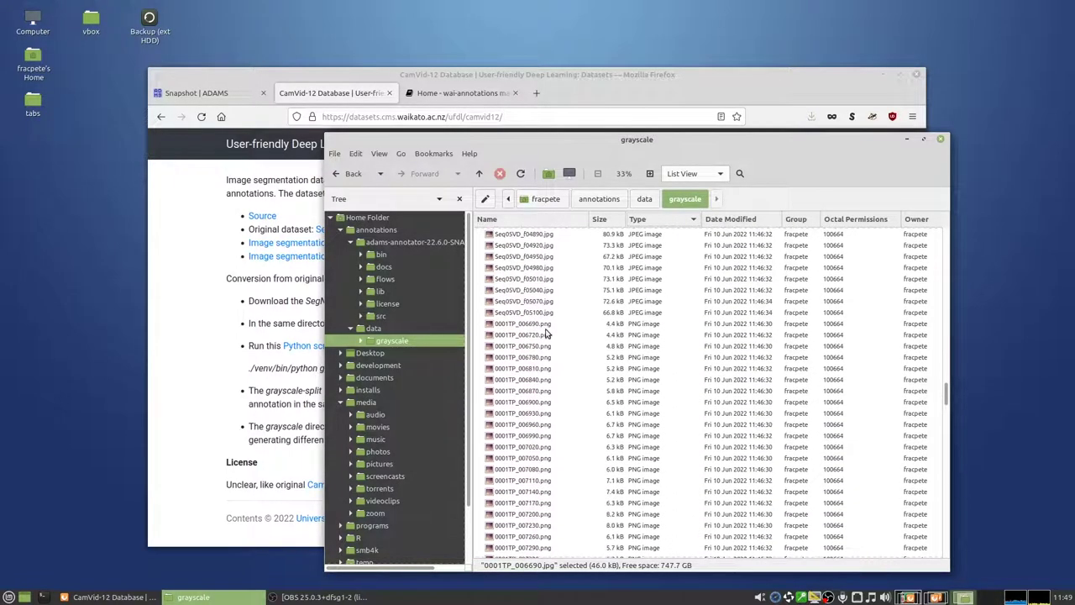
click(545, 328)
key(shift+End)
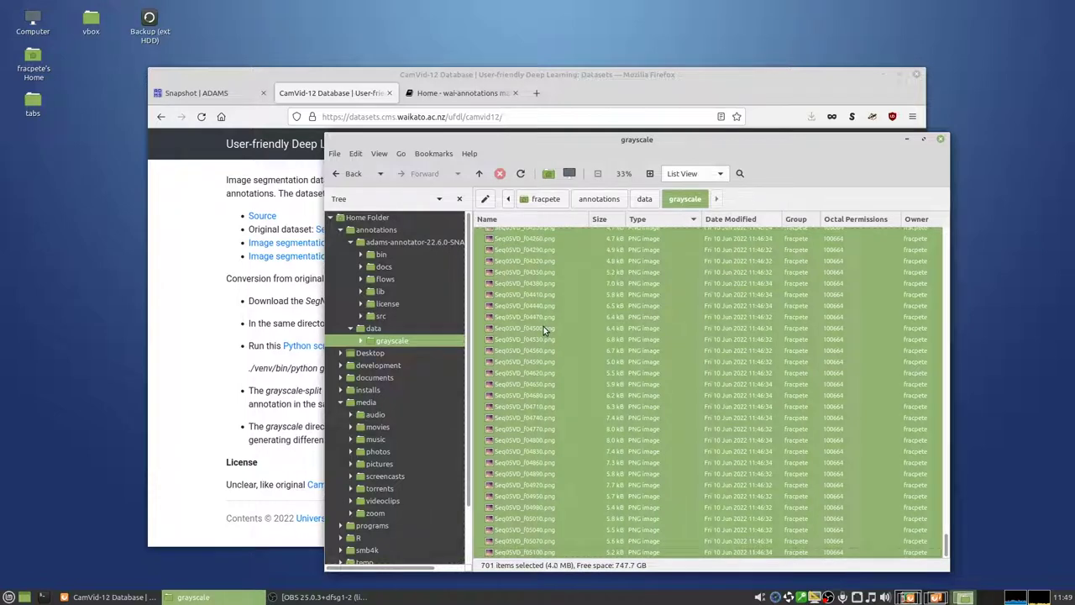
key(Delete)
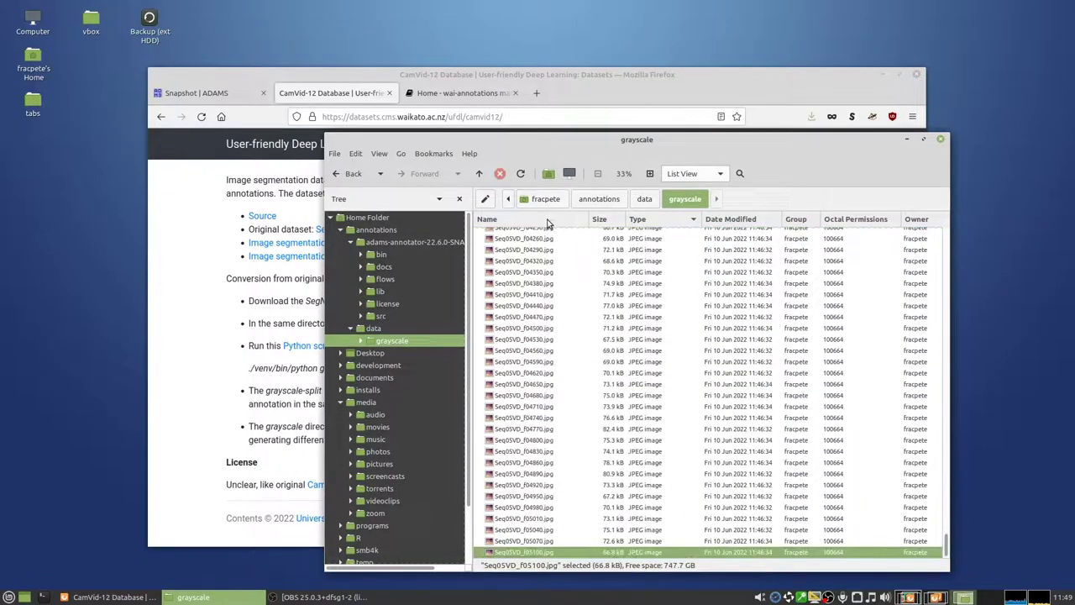
- Browse the remaining grayscale images, glance at the CamVid-12 page, and return to the folder
scroll(583, 338, up, 13)
click(586, 304)
key(Home)
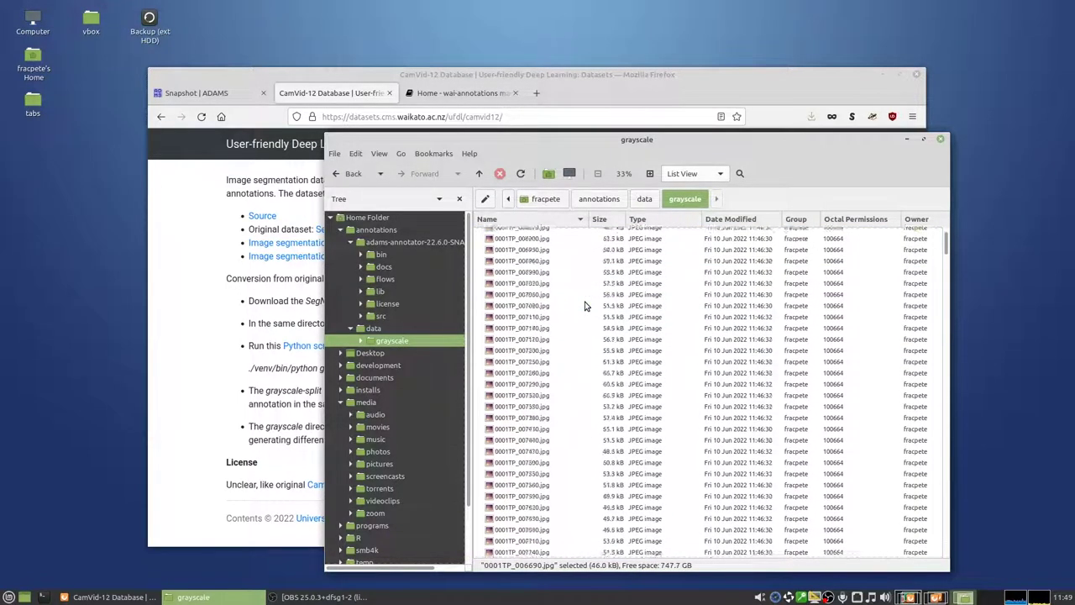
scroll(600, 329, down, 15)
scroll(603, 336, up, 20)
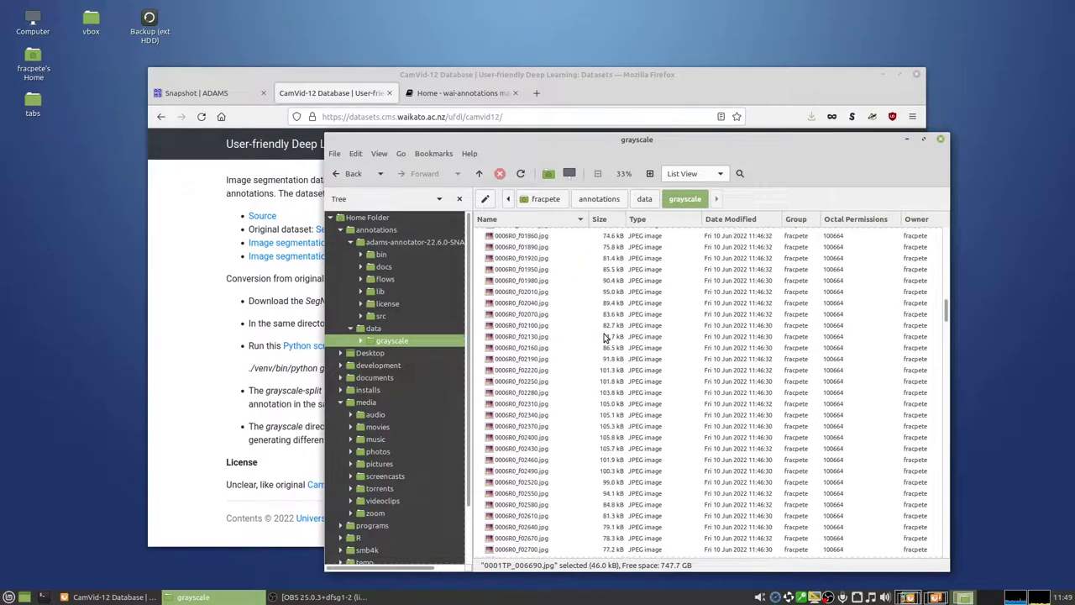
scroll(600, 333, up, 13)
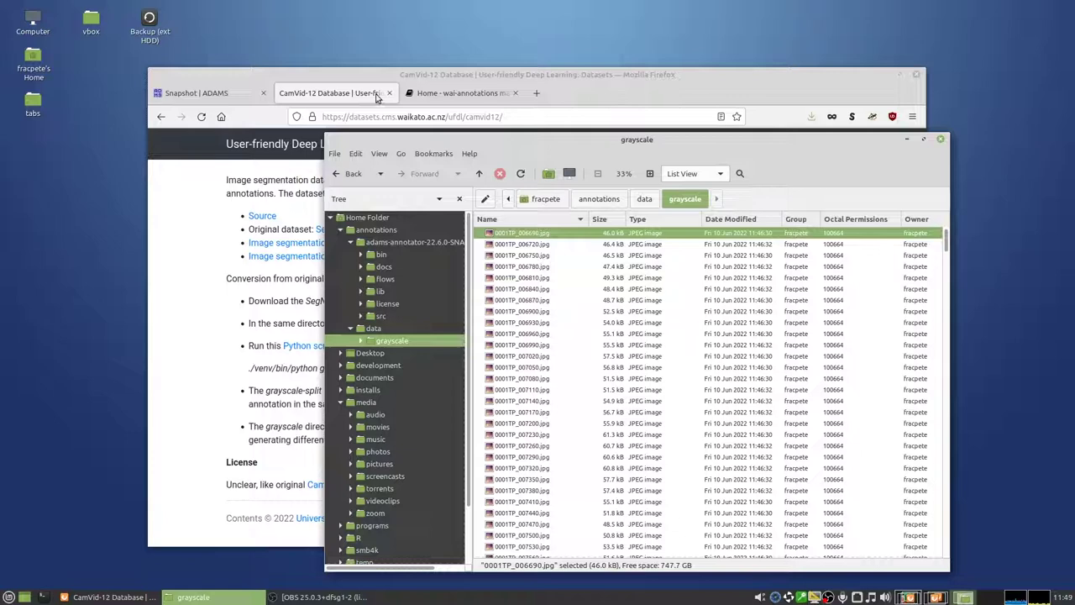
click(326, 94)
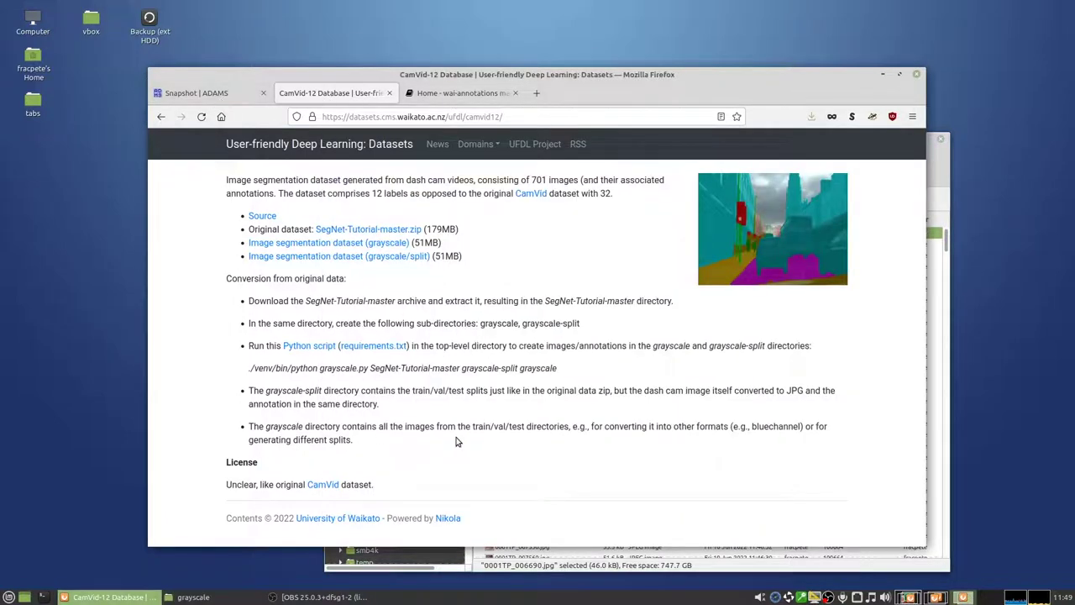
click(379, 569)
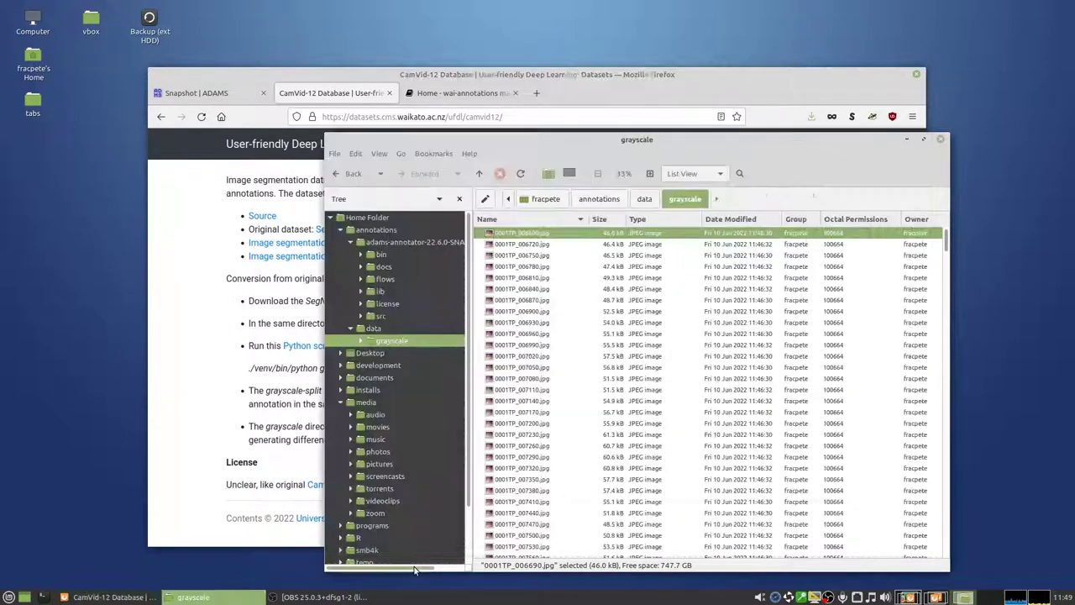
- Open a terminal in adams-annotator-22.6.0-SNAPSHOT and run bin/start_gui.sh to launch ADAMS Annotator
click(386, 243)
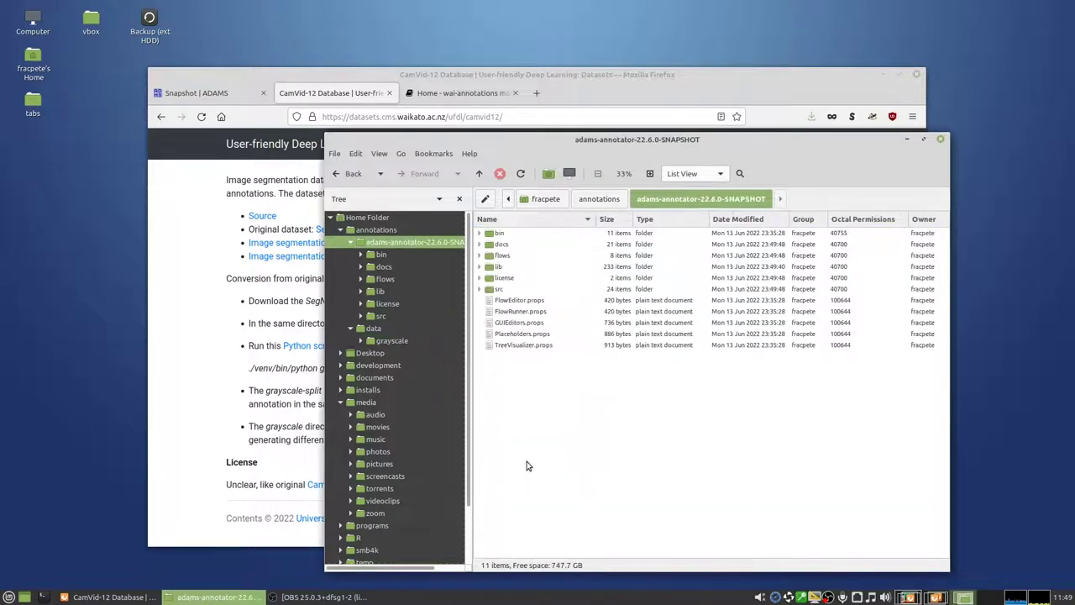
right_click(587, 470)
click(629, 372)
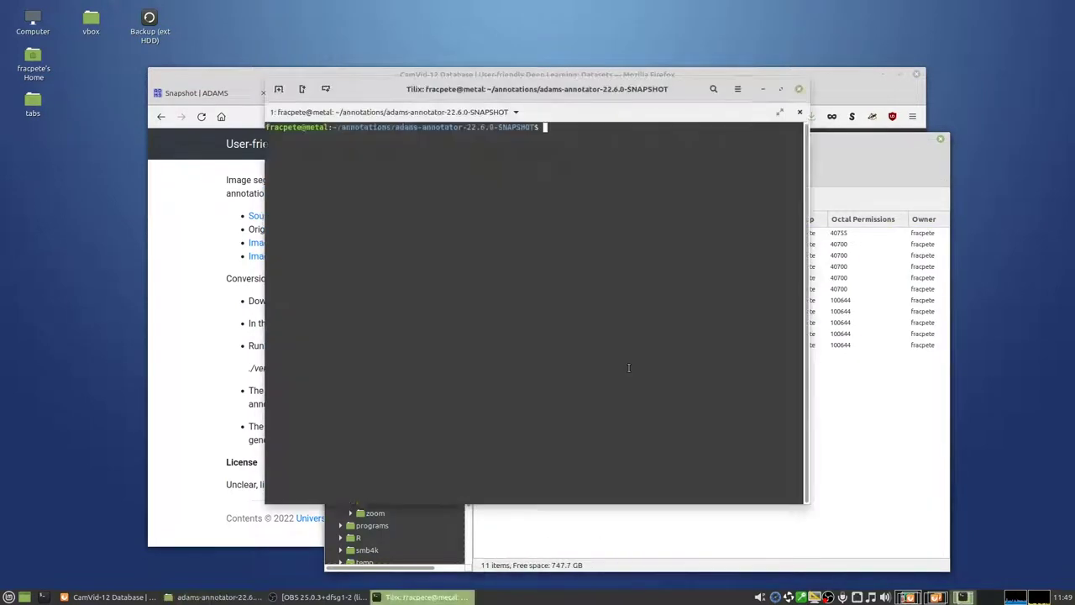
text(bin/start_gui.sh)
key(Return)
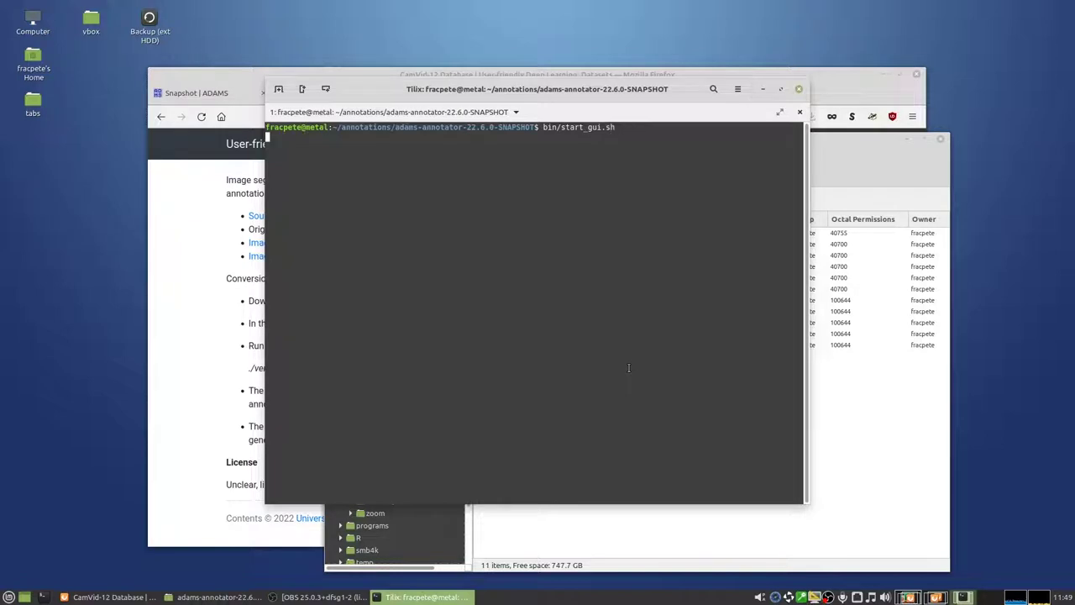
click(763, 88)
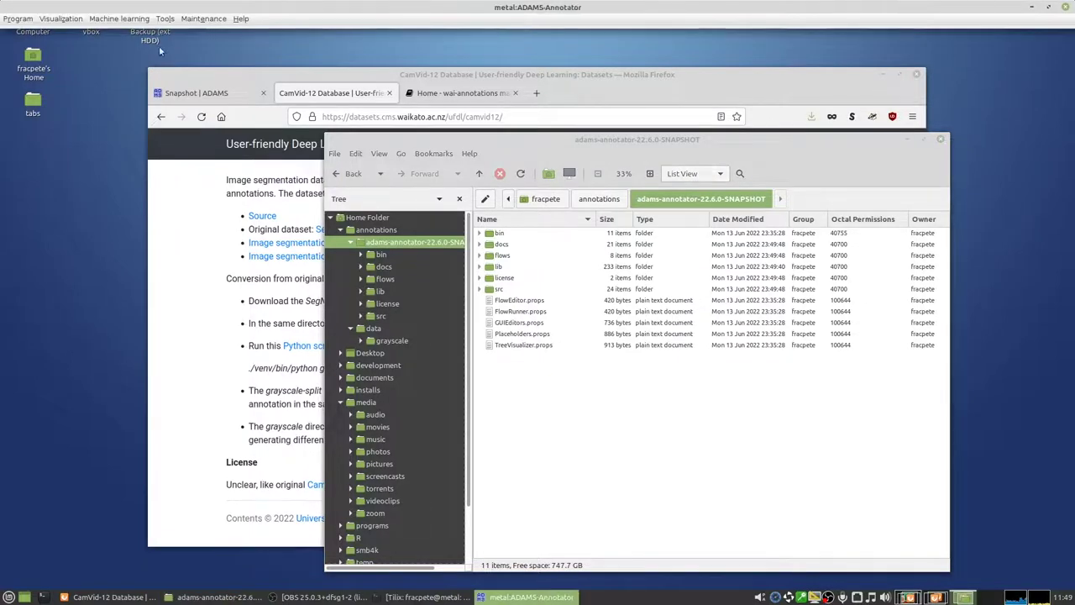
- Start the Flow editor from Tools and load adams-imaging-annotate_objects.flow
click(166, 19)
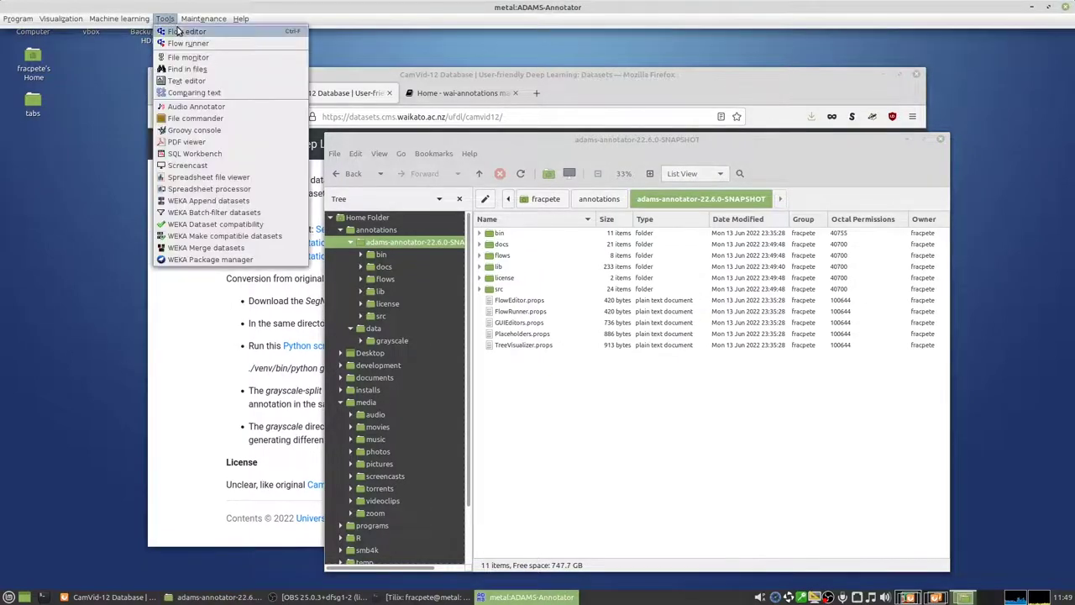
click(232, 33)
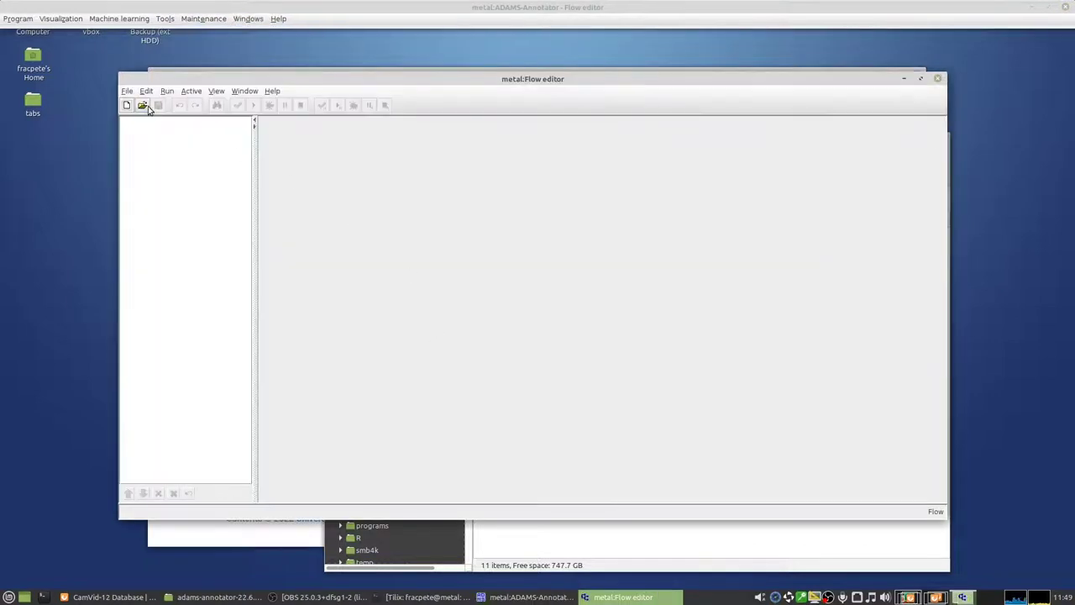
click(143, 106)
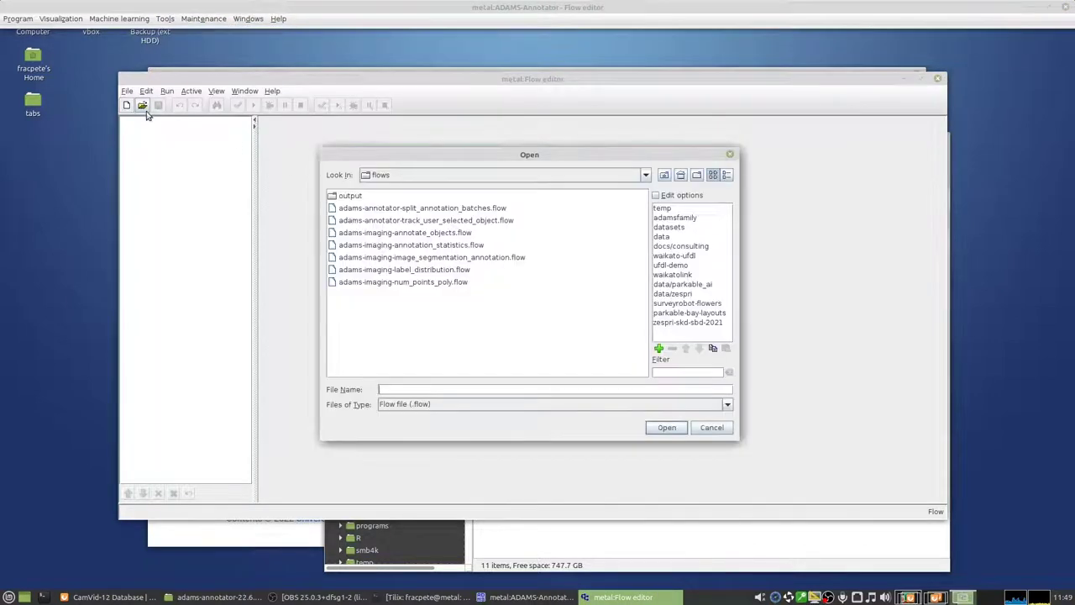
click(450, 233)
click(666, 428)
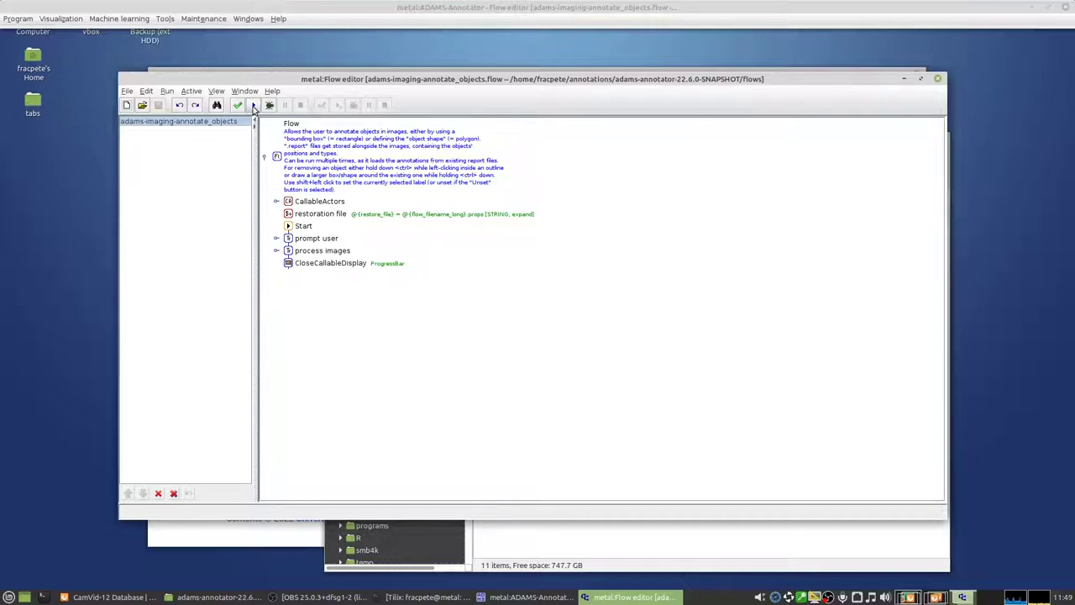
click(170, 90)
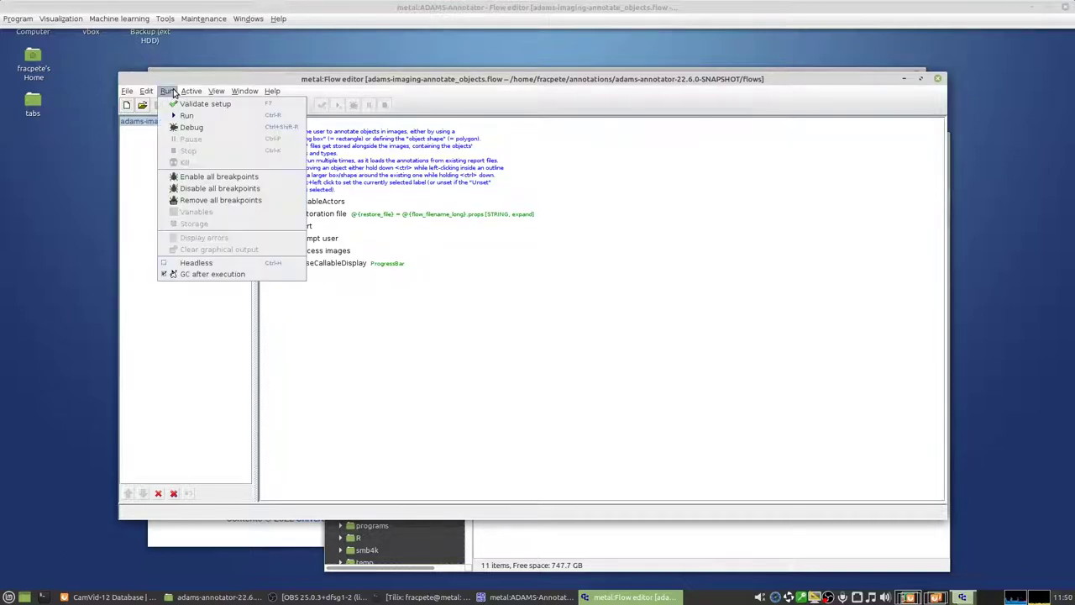
- Run the flow and set the image directory to the data/grayscale folder
click(292, 77)
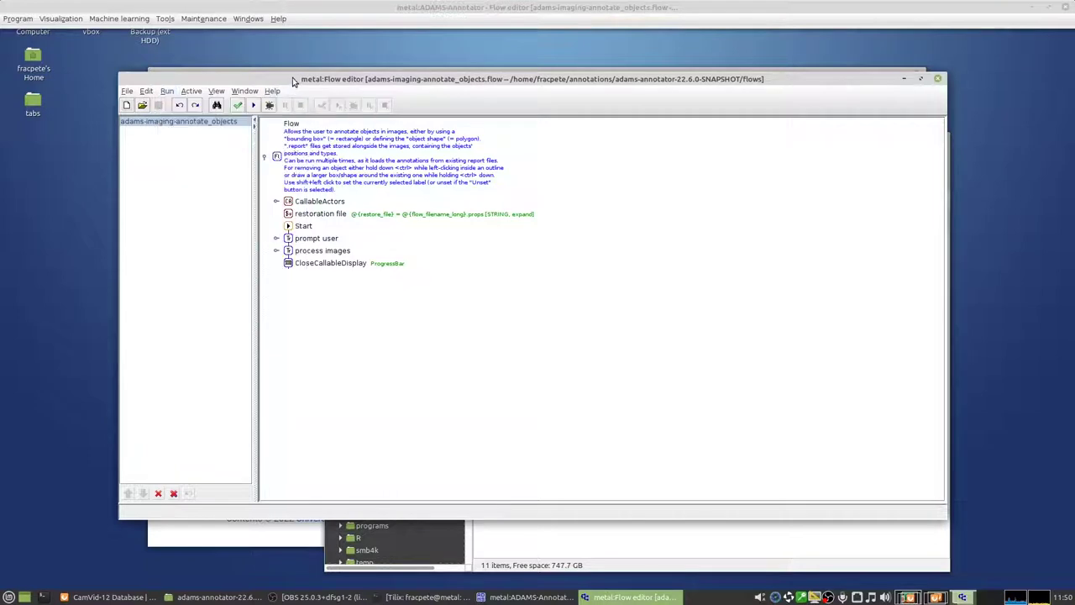
click(253, 104)
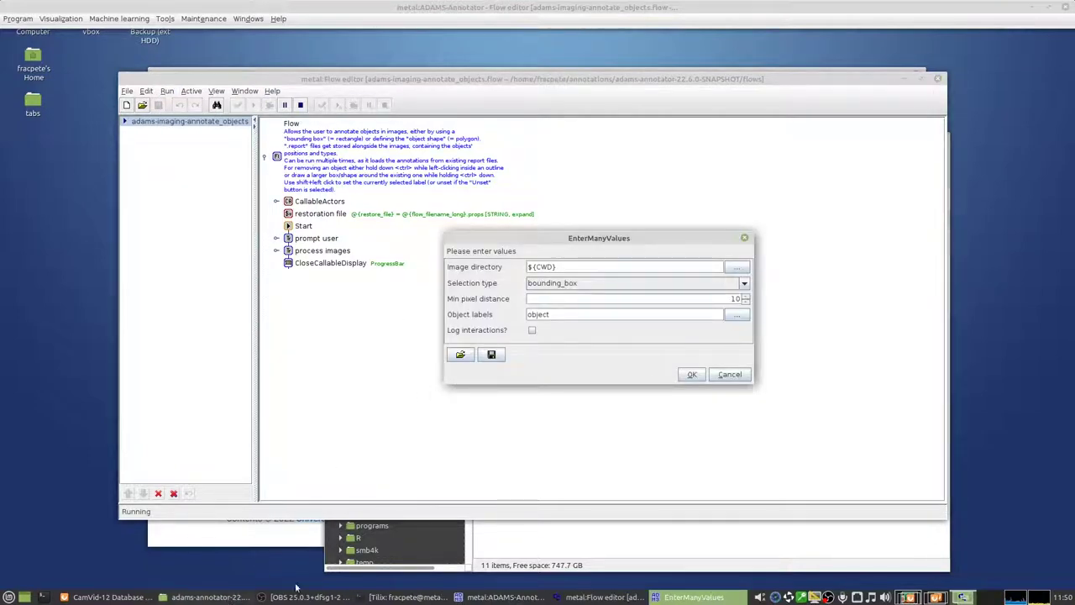
click(736, 266)
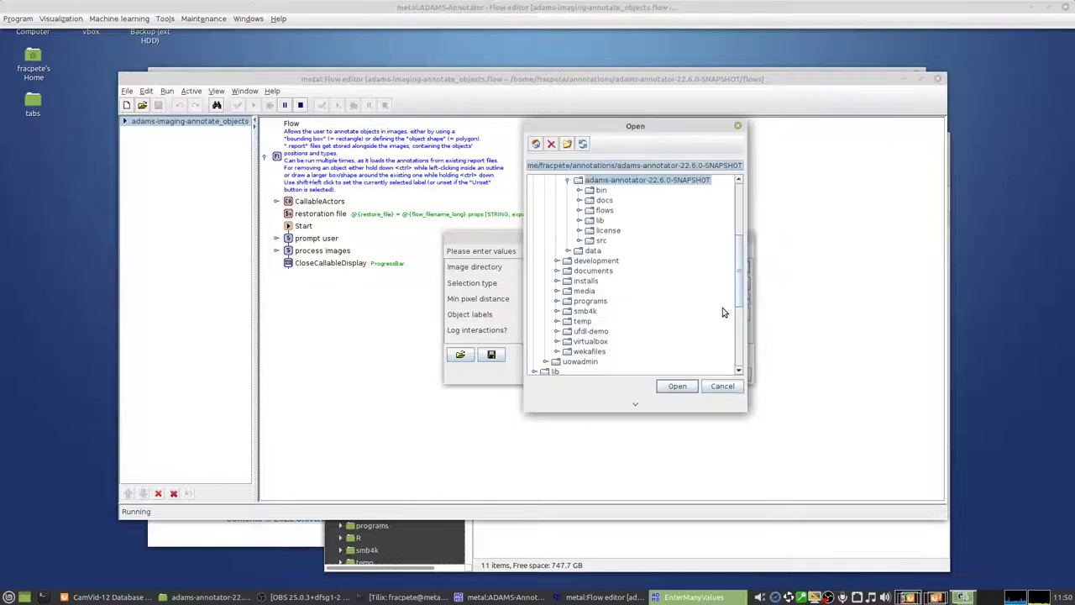
scroll(654, 314, up, 1)
click(568, 281)
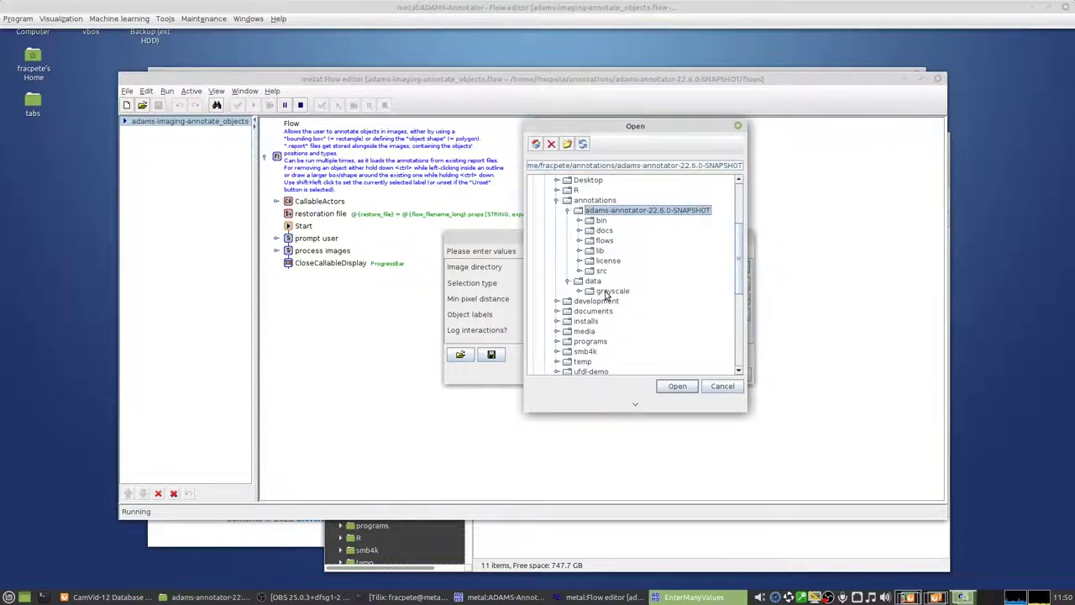
click(606, 292)
click(677, 386)
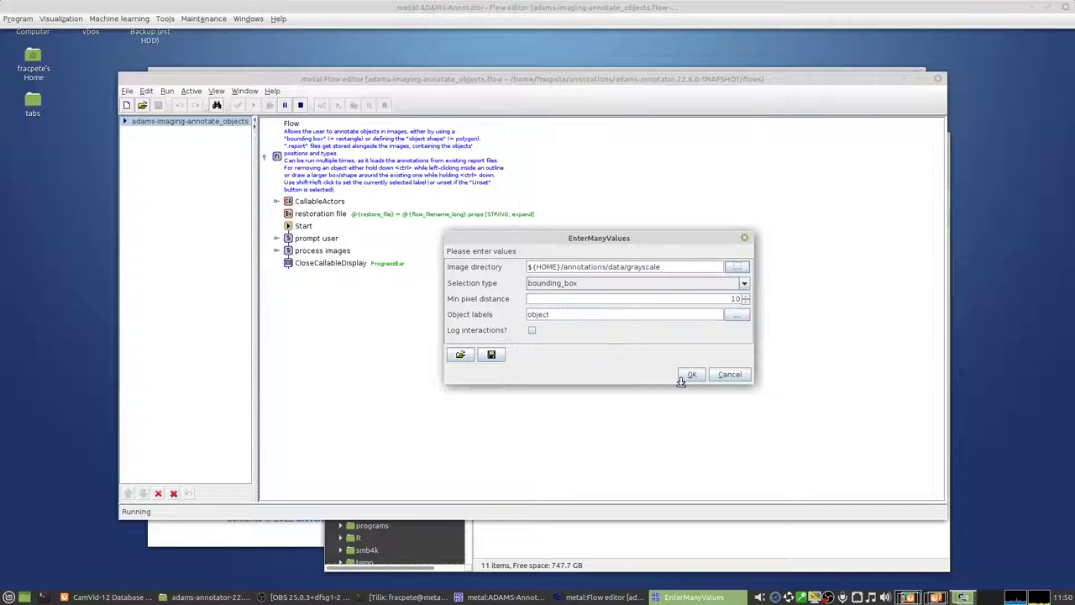
- Keep bounding_box as the selection type, enter labels 'car cyclist', and confirm
click(744, 285)
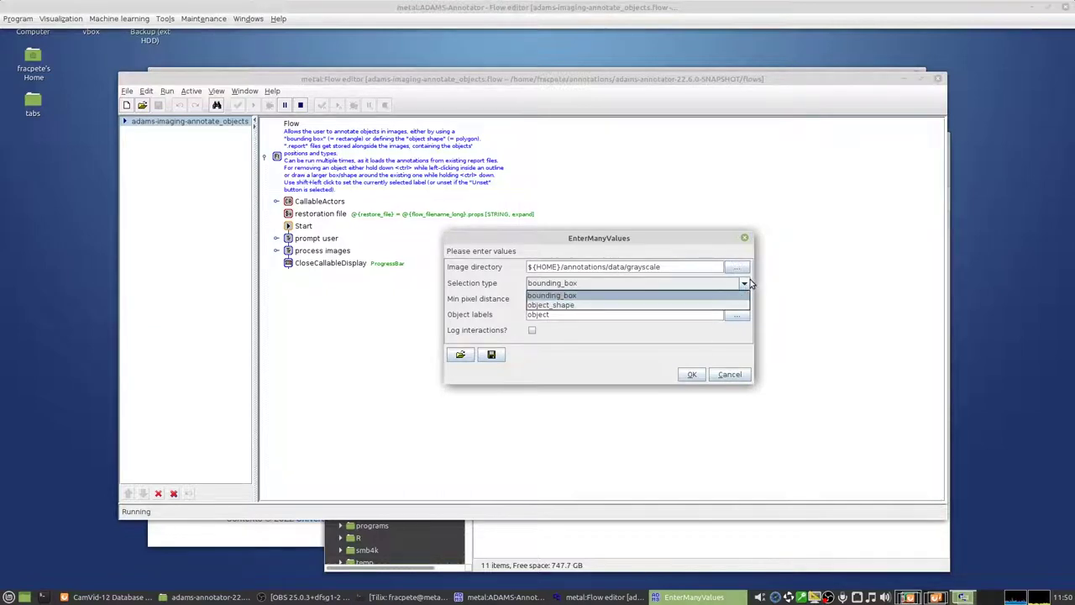
click(745, 286)
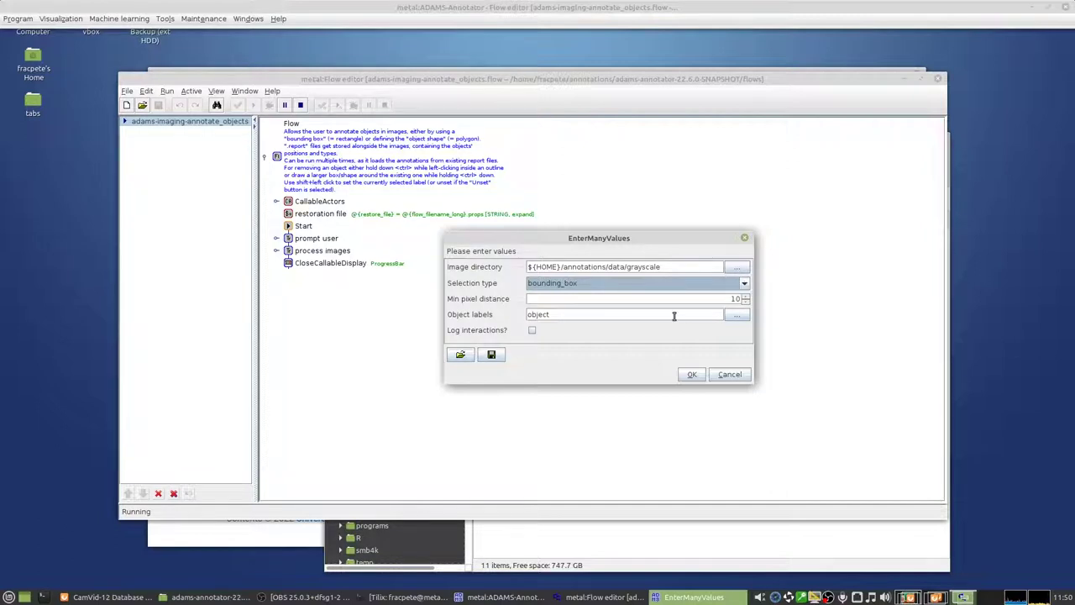
click(618, 315)
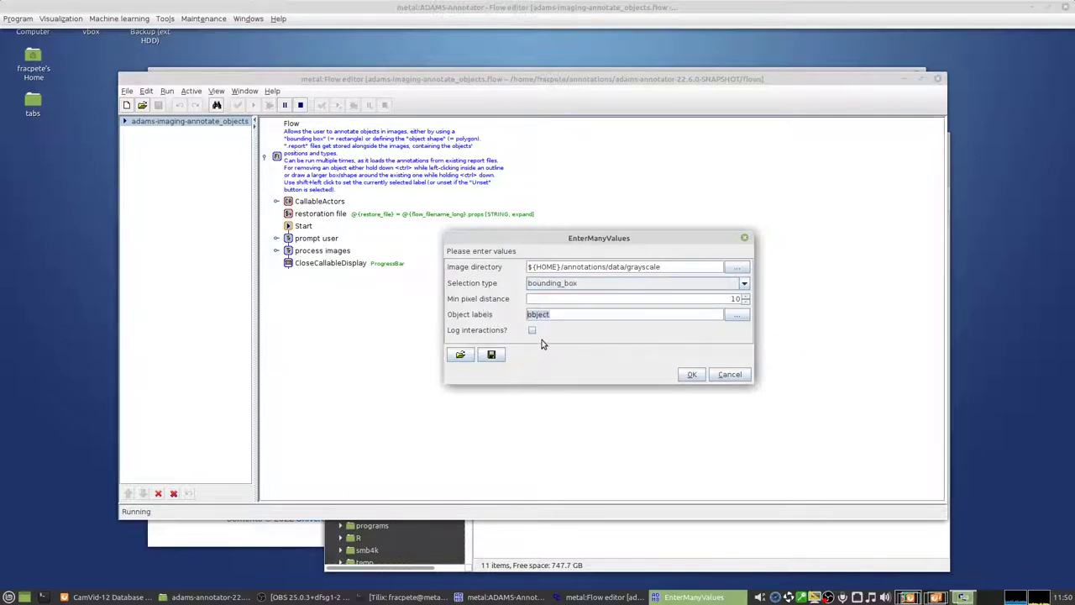
text(car cyclist)
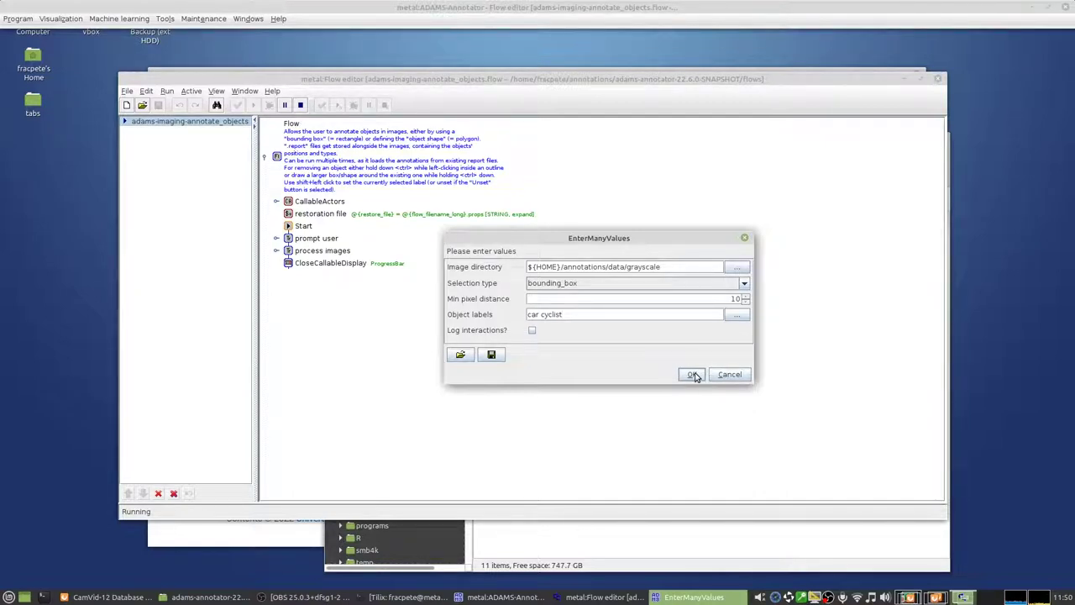
click(692, 375)
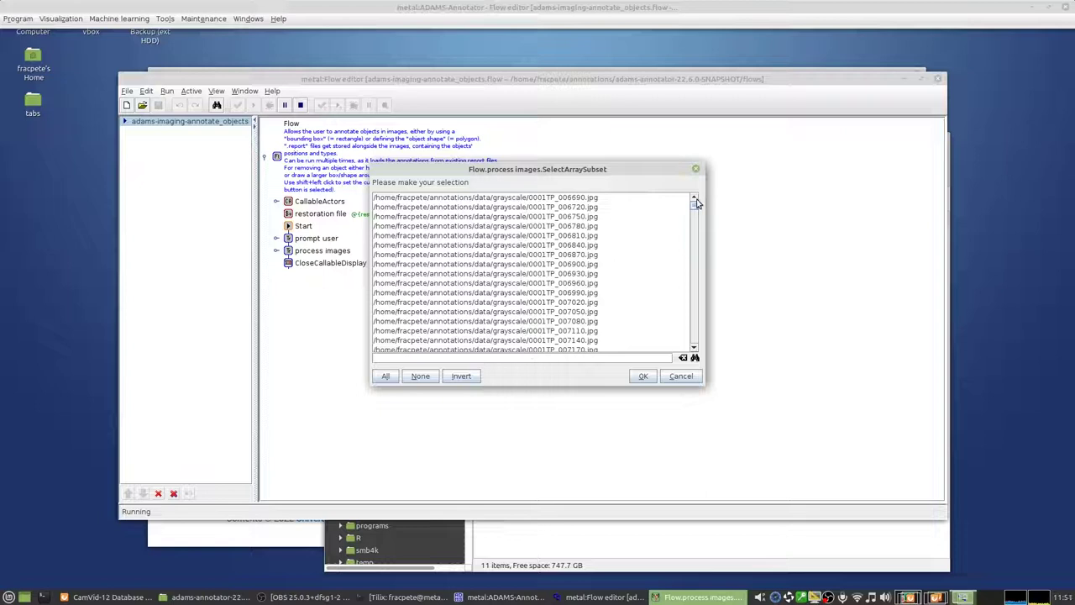
- Filter the image list by '0016', select 0016E5_00390 through 0016E5_07991, and confirm
mouse_move(696, 201)
mouse_down()
mouse_move(703, 367)
mouse_move(700, 190)
mouse_up()
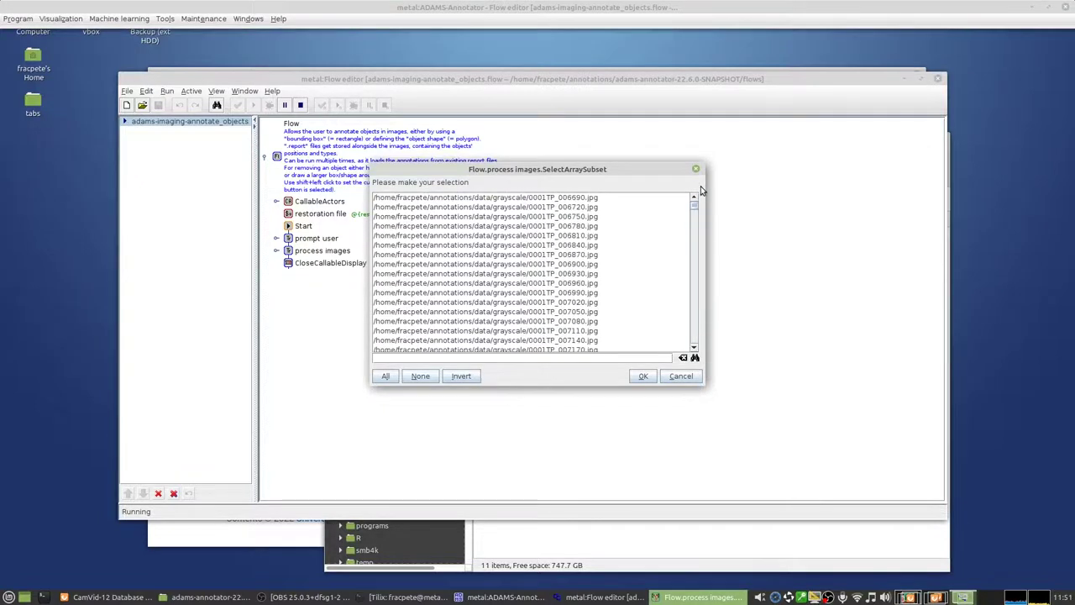
click(540, 358)
text(0016E5)
key(Return)
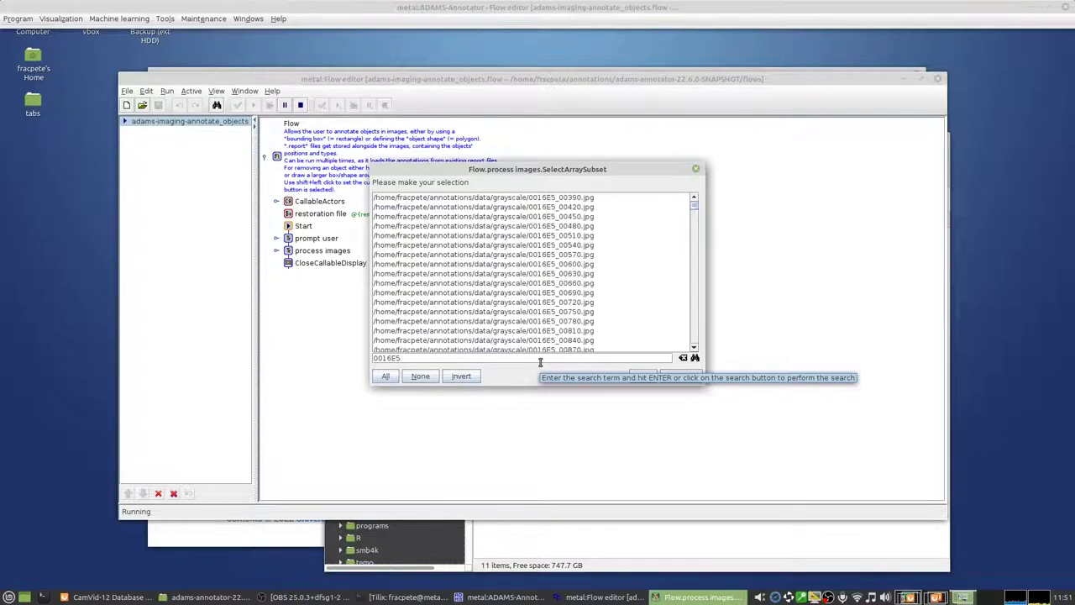
click(579, 198)
scroll(587, 289, down, 20)
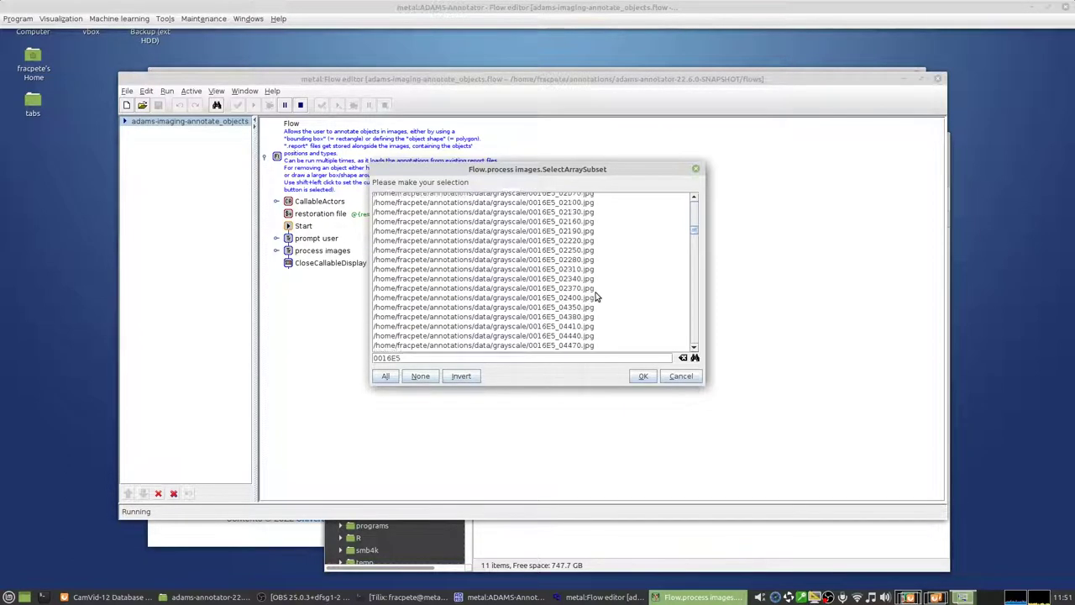
shift+click(577, 292)
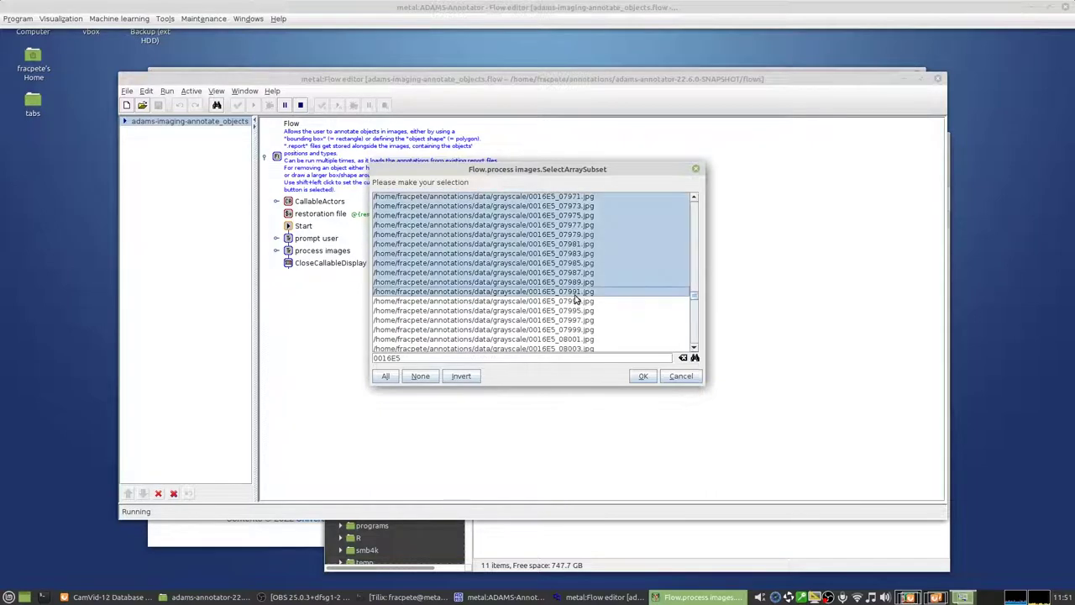
click(643, 380)
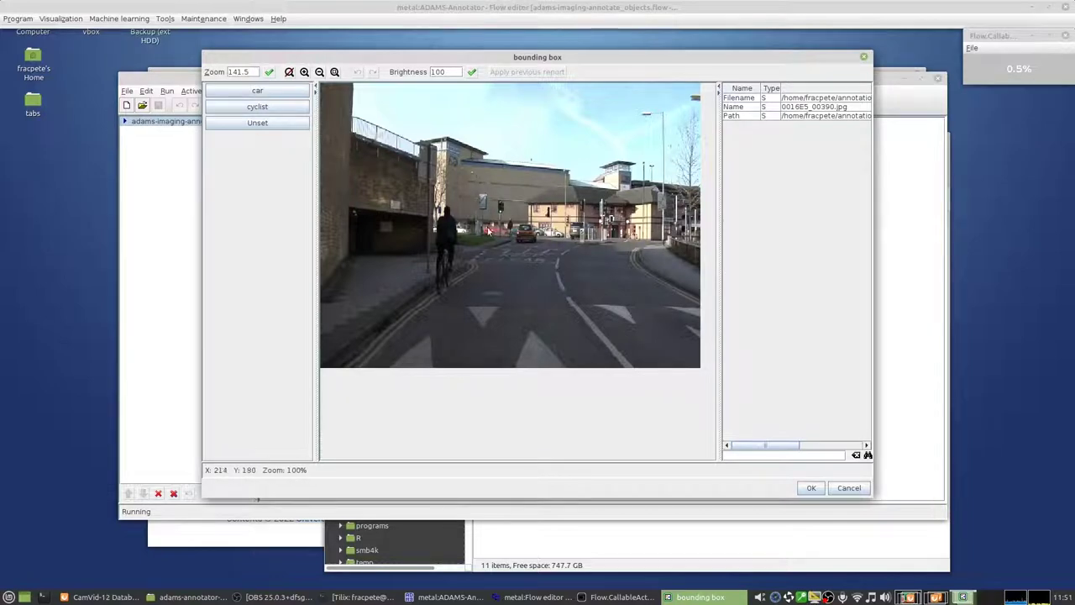
- Move and enlarge the bounding box window, try 100% and 50% zoom, then best-fit the image
drag(627, 60, 540, 50)
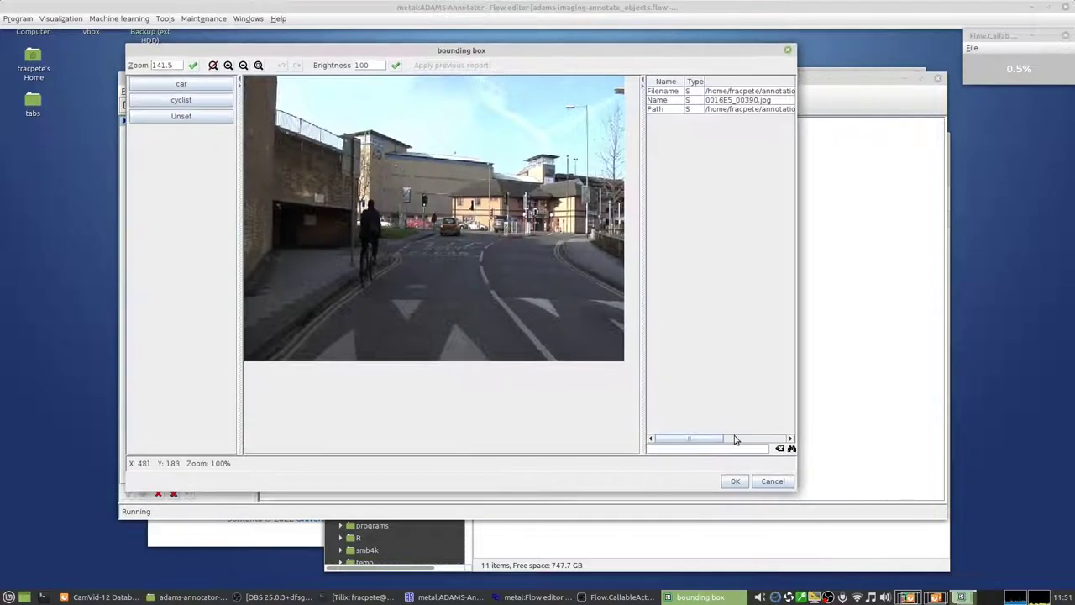
drag(796, 493, 979, 562)
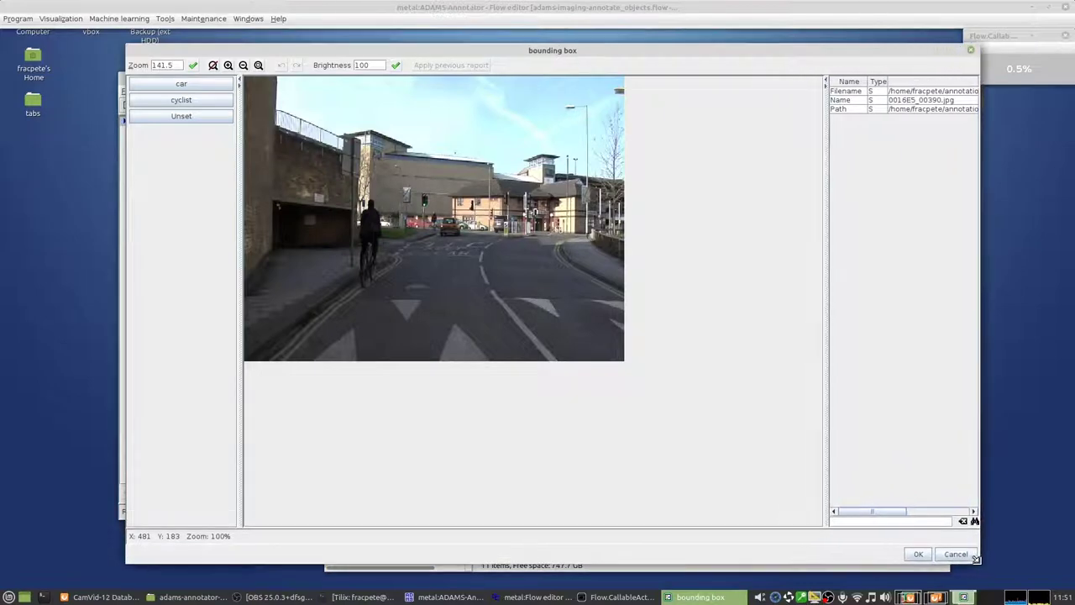
click(259, 67)
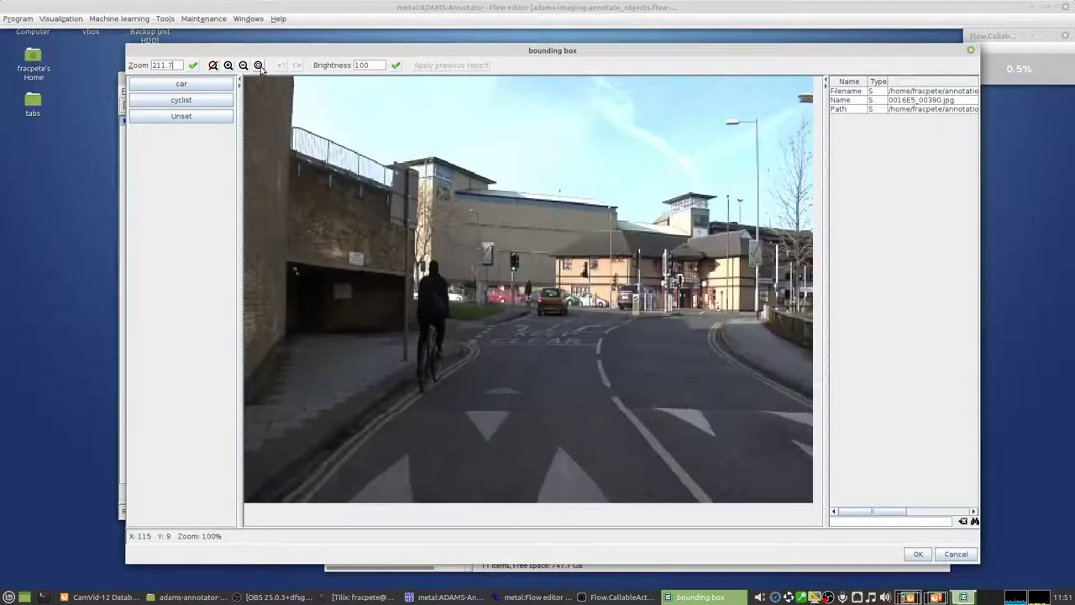
click(213, 66)
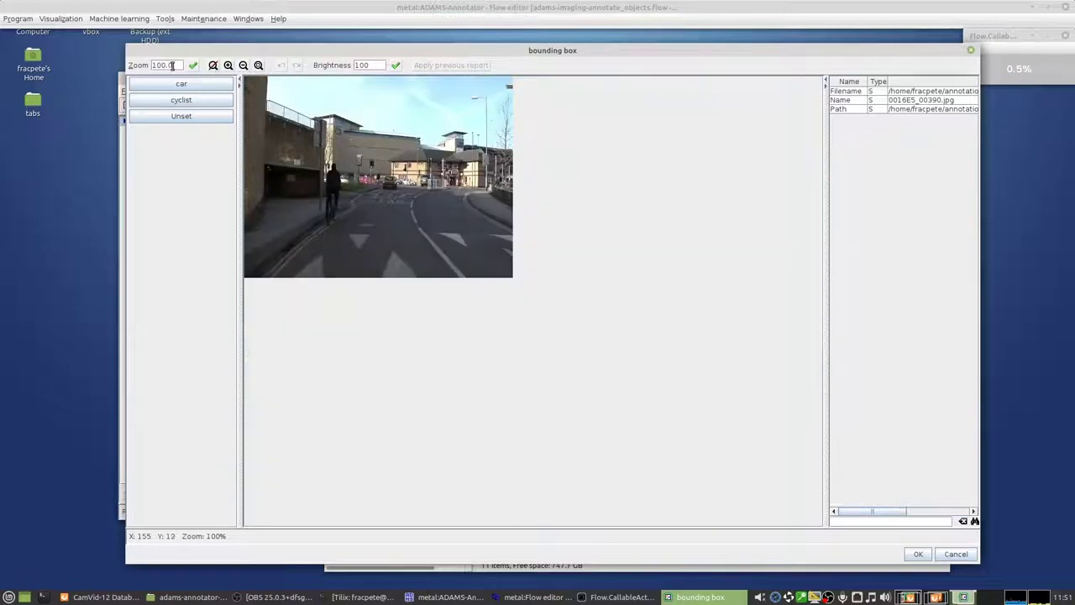
drag(178, 66, 151, 65)
text(50)
click(194, 65)
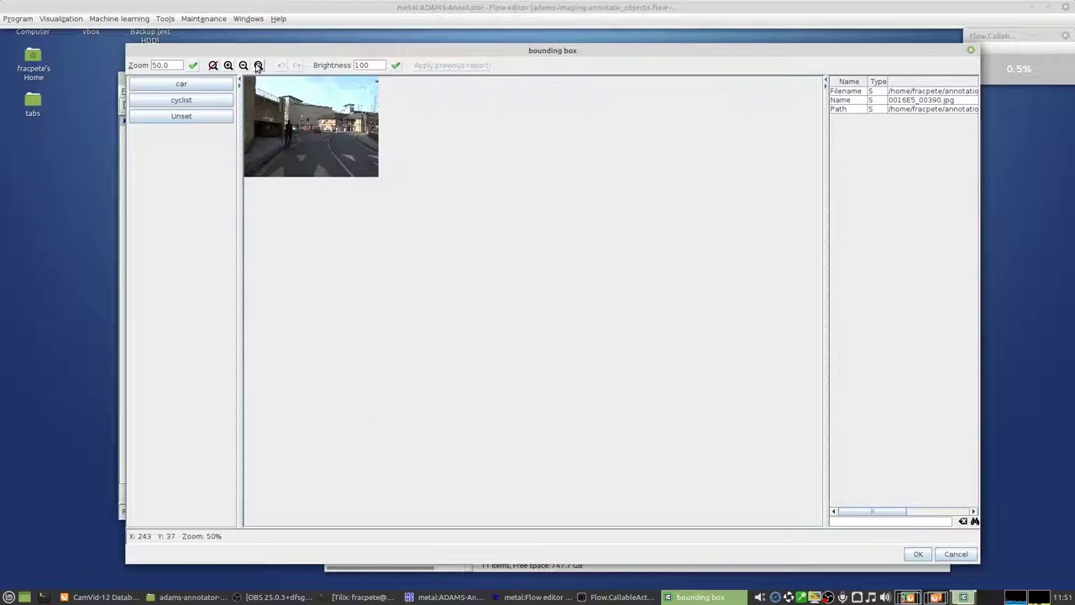
click(258, 66)
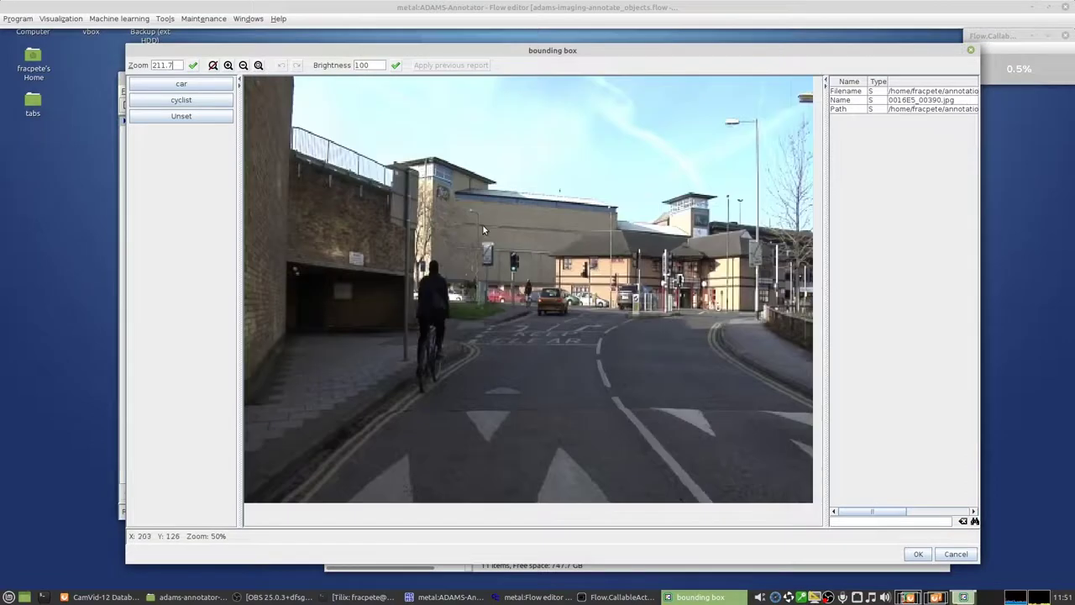
- Draw a cyclist-labelled bounding box around the cyclist, redrawing it slightly shorter
click(198, 102)
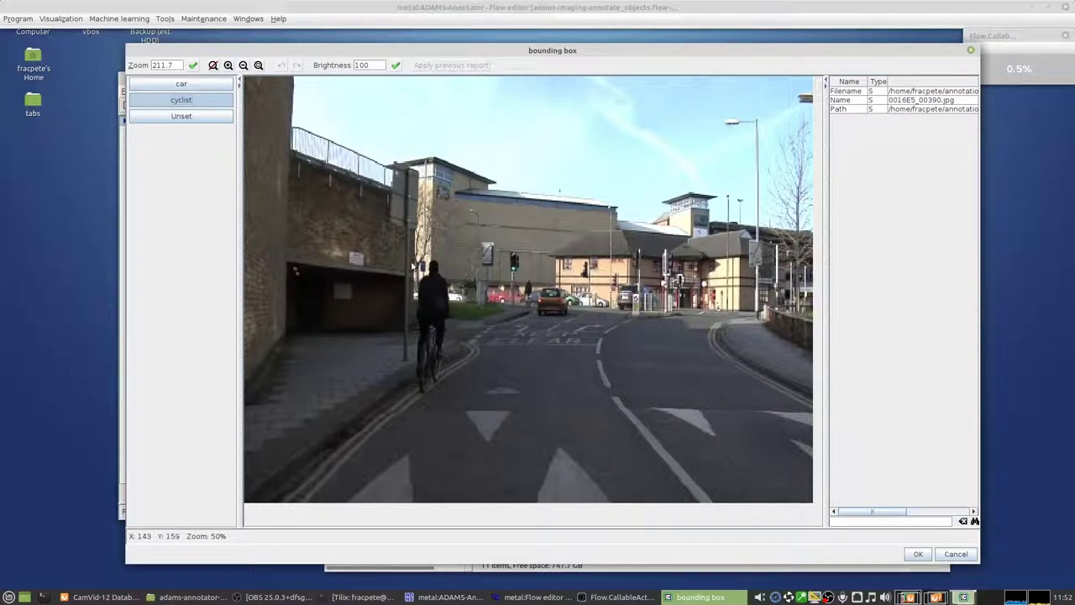
drag(402, 250, 459, 401)
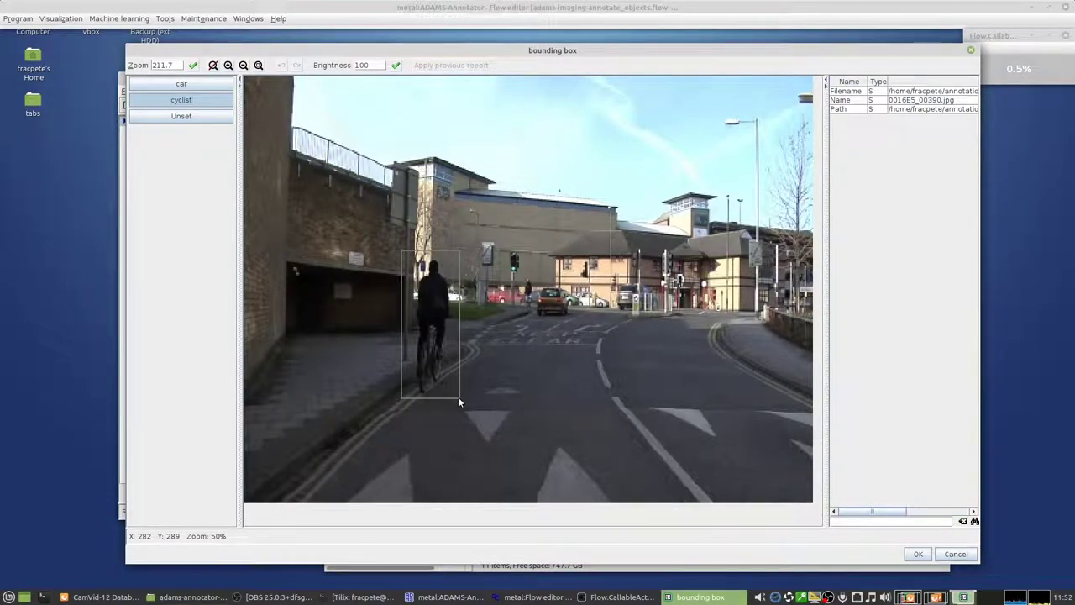
drag(401, 250, 456, 397)
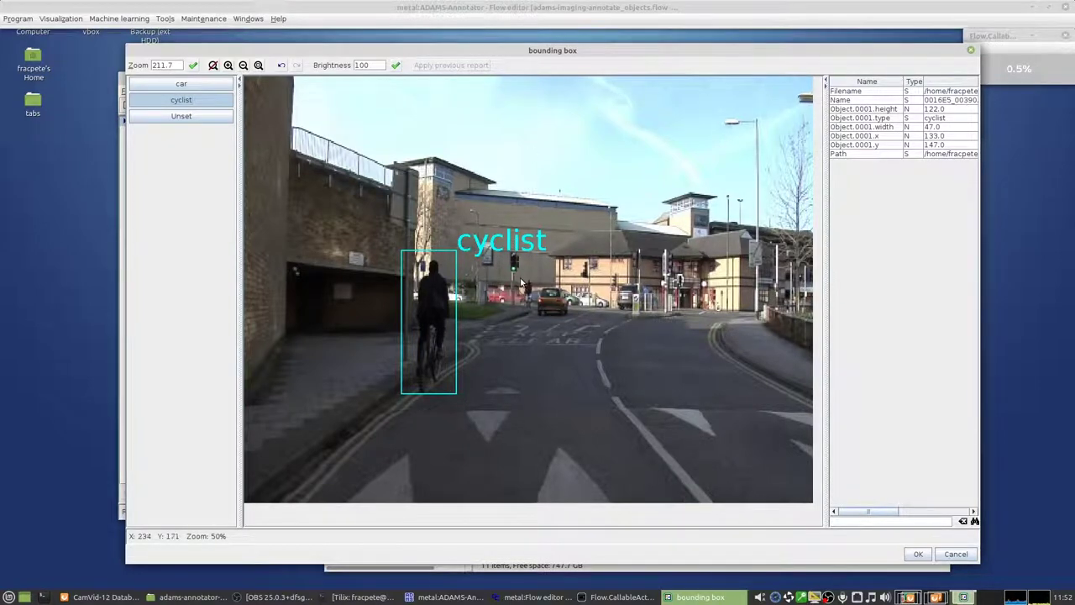
- Draw car boxes around the orange car and the two cars left of it at the junction
click(199, 85)
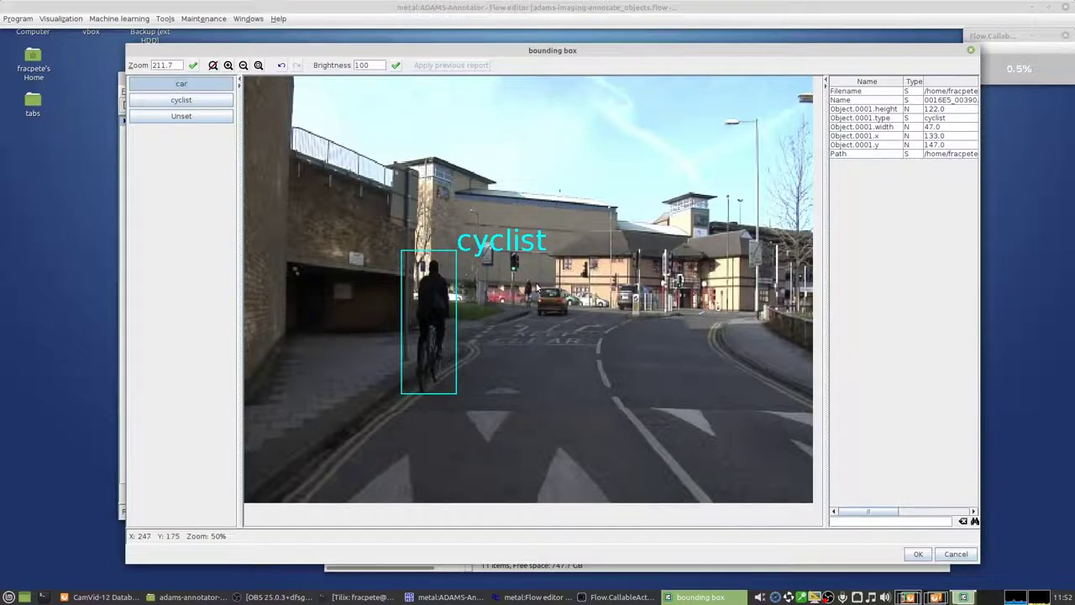
mouse_move(536, 283)
mouse_down()
mouse_move(564, 316)
mouse_move(595, 306)
mouse_move(659, 313)
mouse_up()
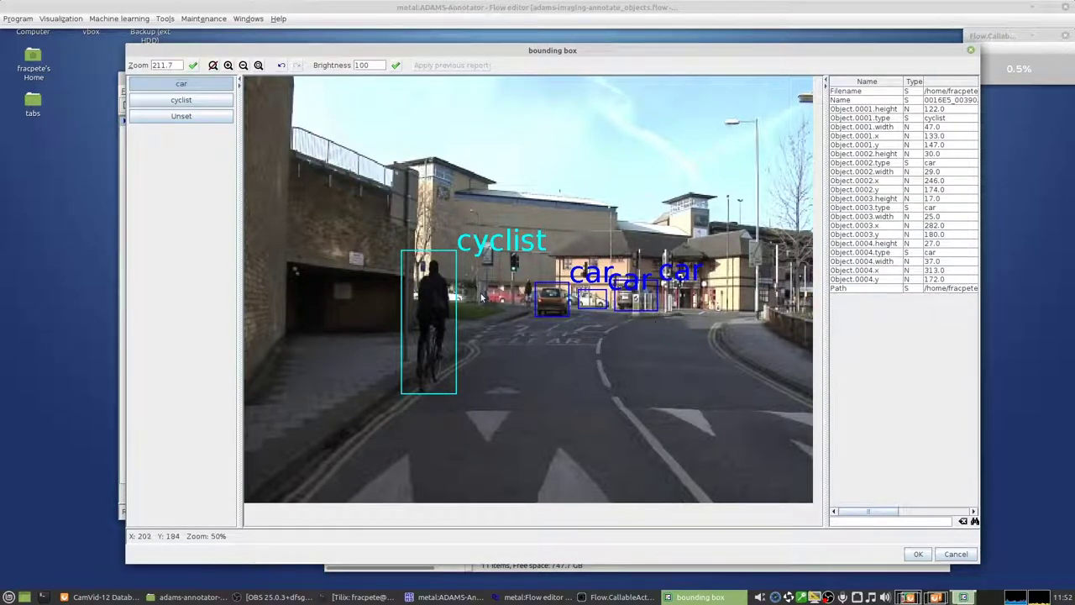
drag(485, 286, 528, 309)
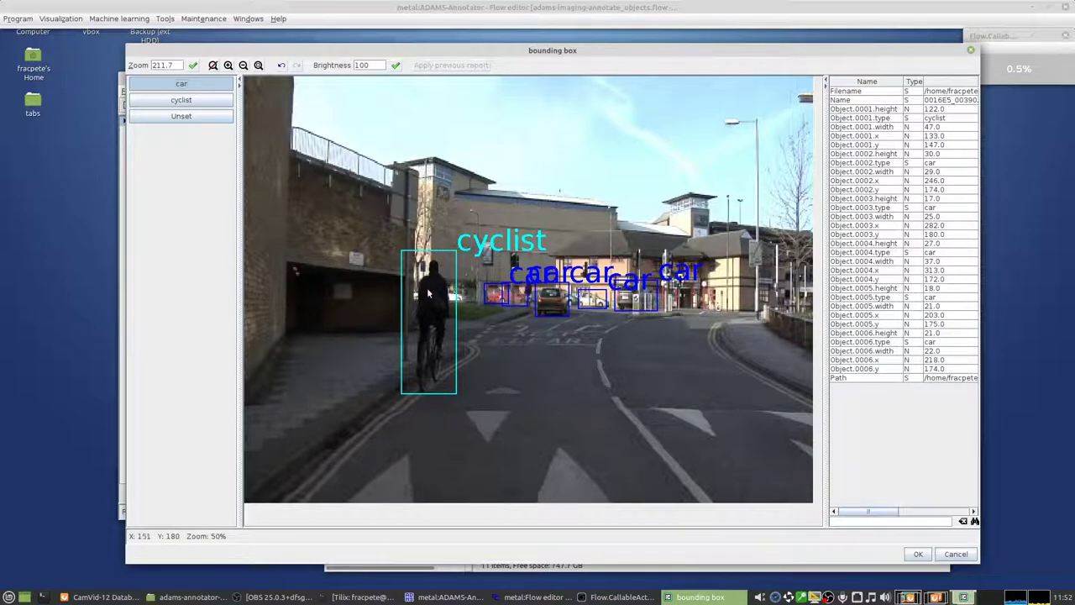
drag(447, 284, 467, 308)
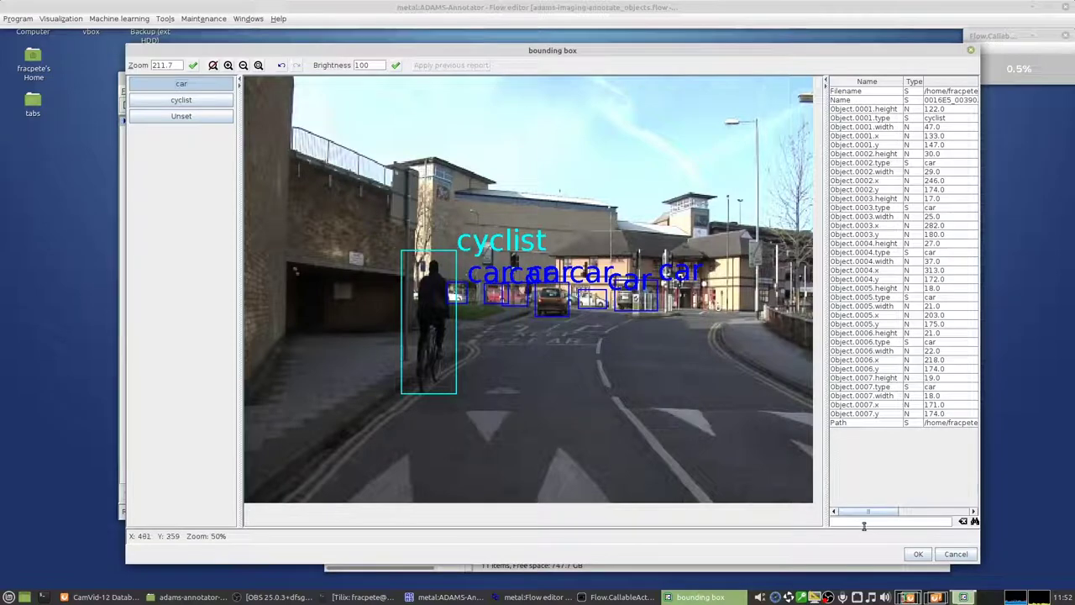
click(917, 554)
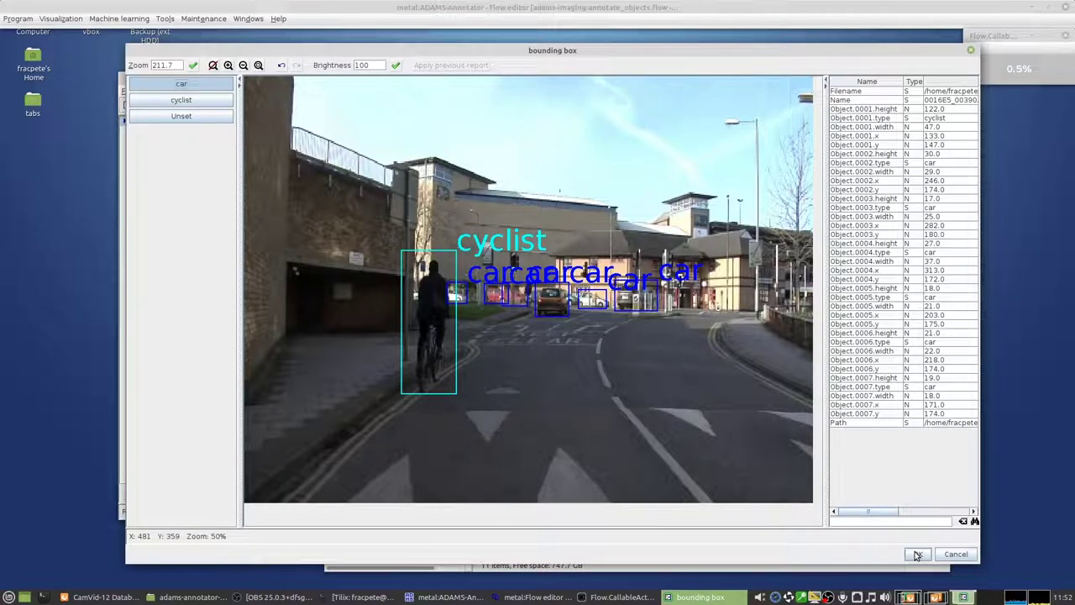
- Remove the cyclist's box from 0016E5_00390.jpg, leaving only the six car boxes
click(283, 68)
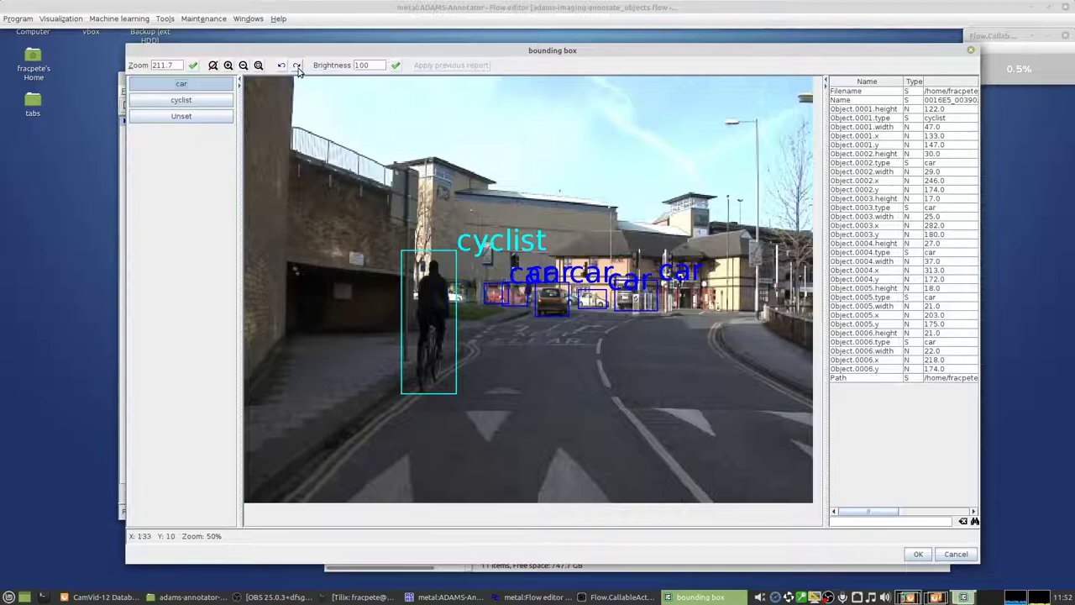
click(298, 67)
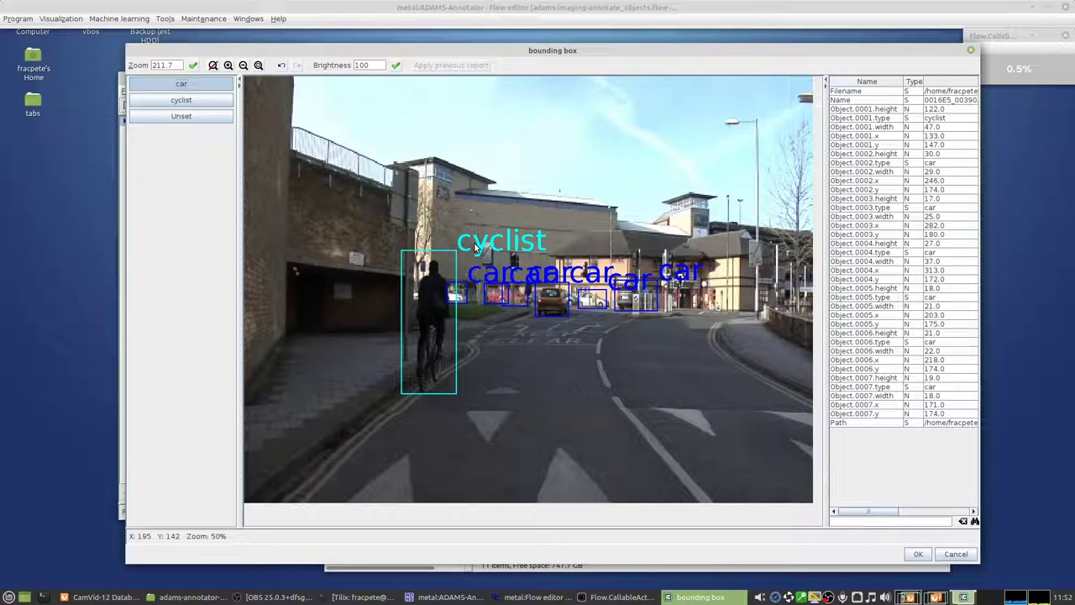
click(428, 299)
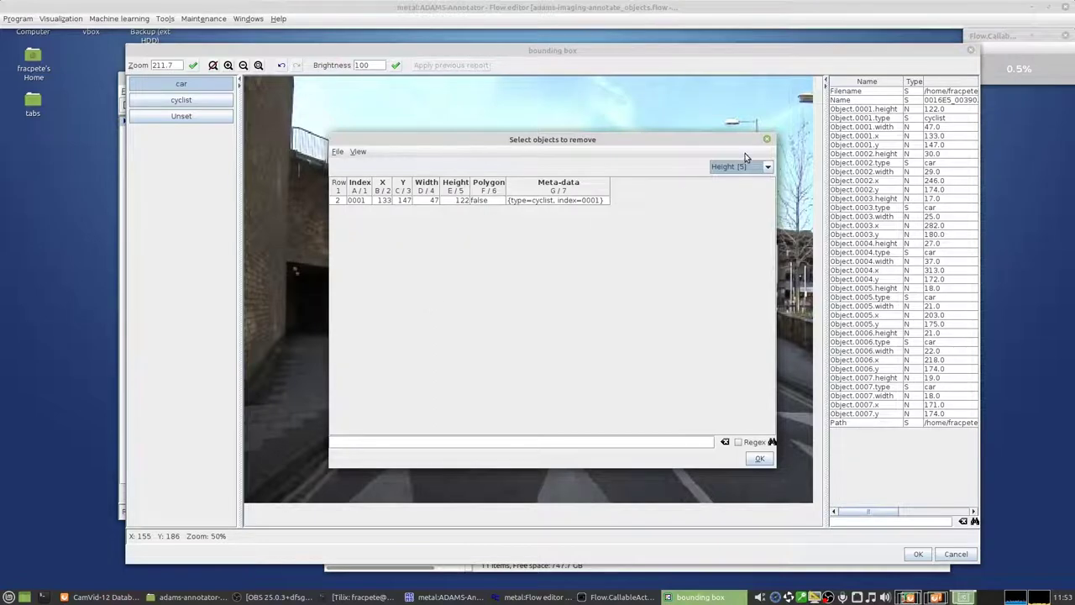
click(767, 139)
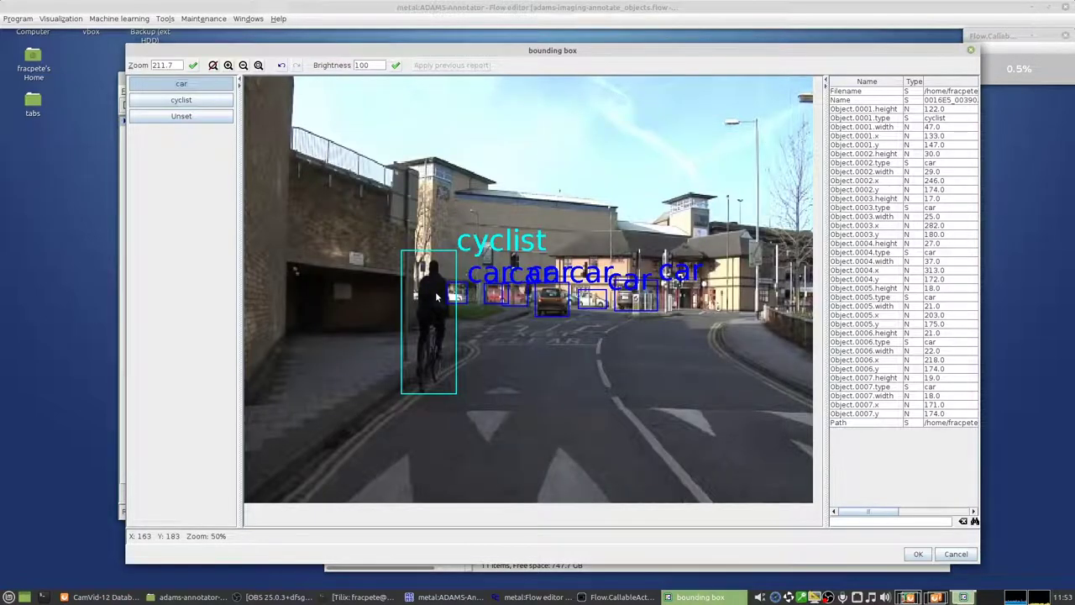
click(436, 296)
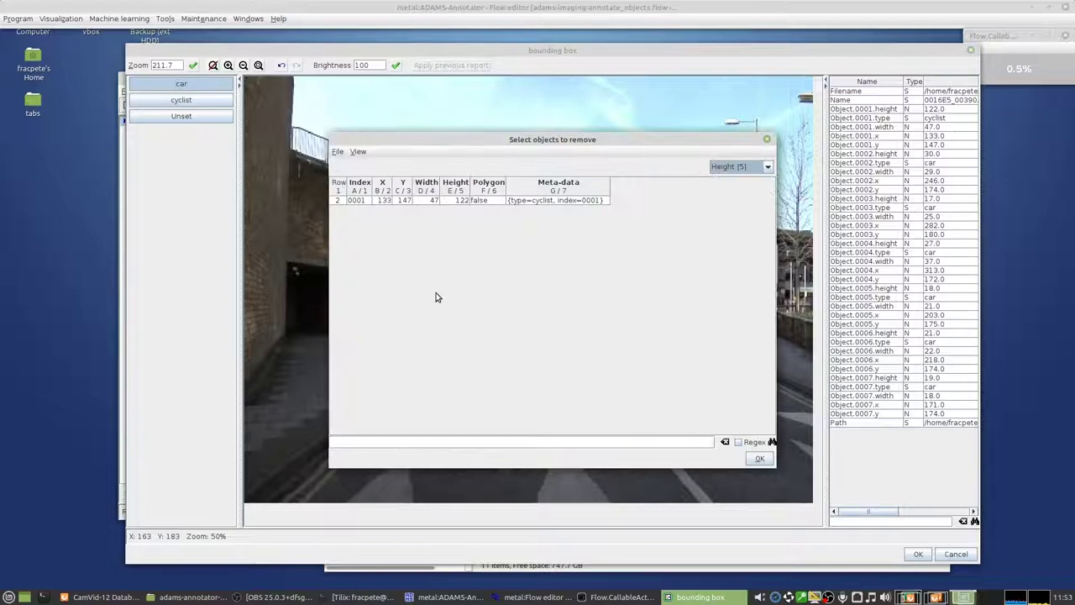
click(546, 202)
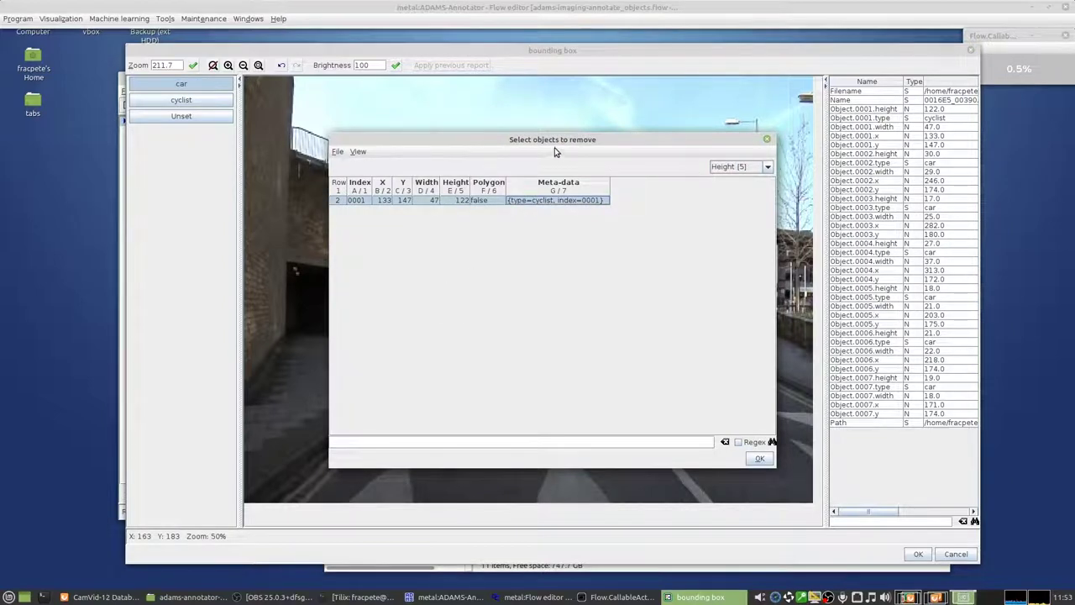
drag(615, 138, 730, 144)
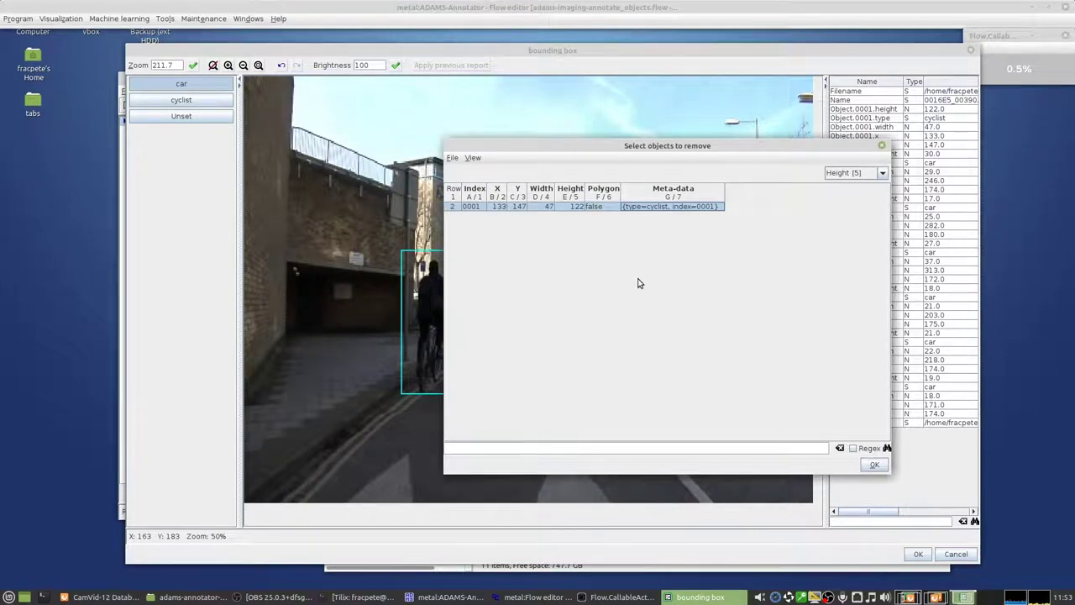
click(874, 466)
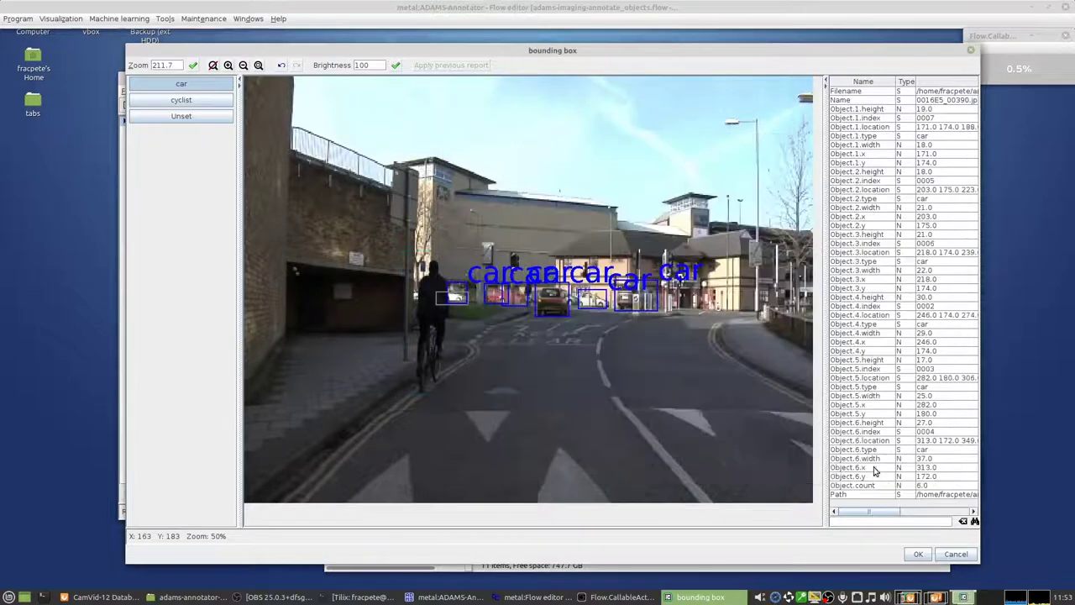
- Draw a new cyclist-labelled 37×120 box around the rider and restore the vanished boxes with Undo
click(192, 102)
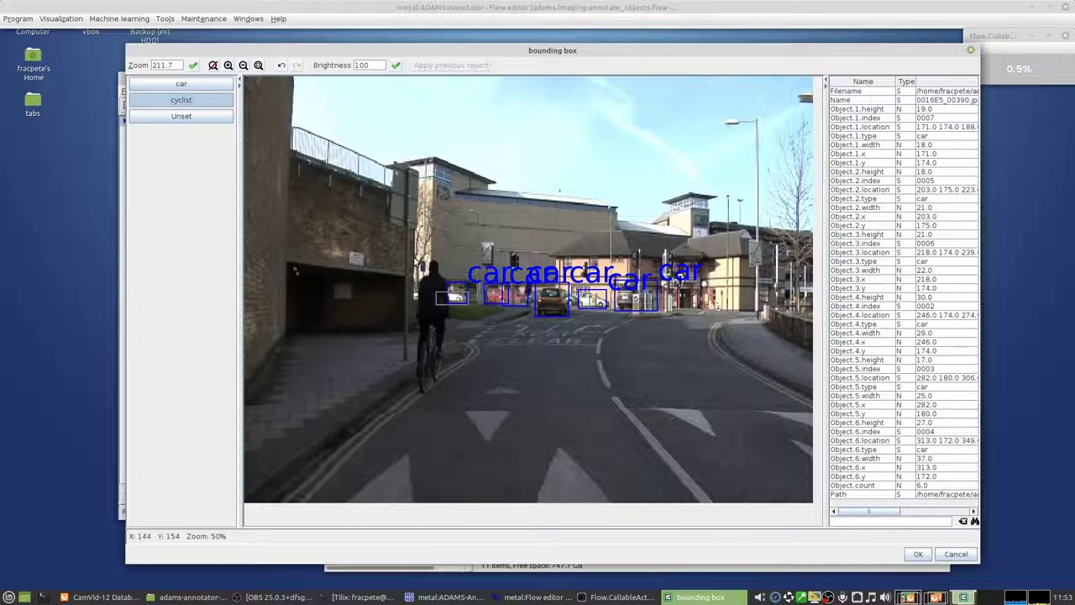
drag(411, 256, 454, 398)
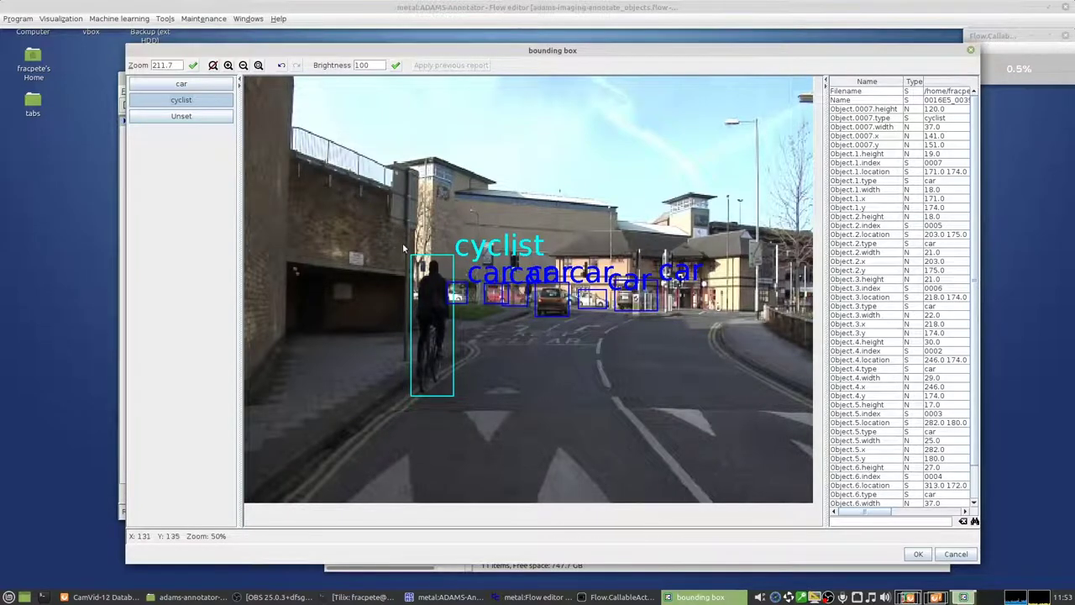
drag(391, 226, 720, 417)
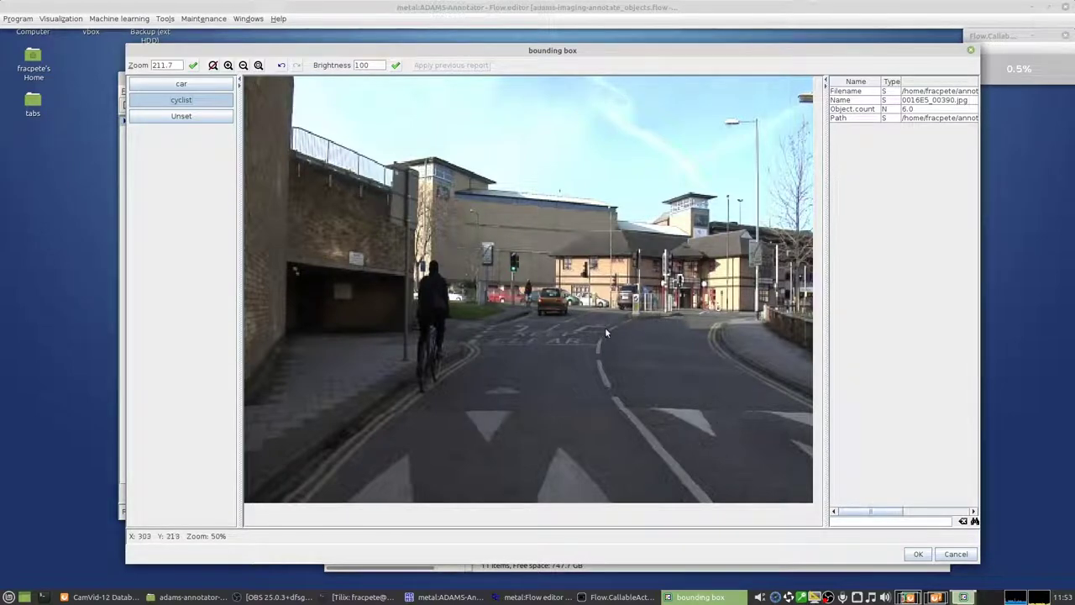
click(281, 65)
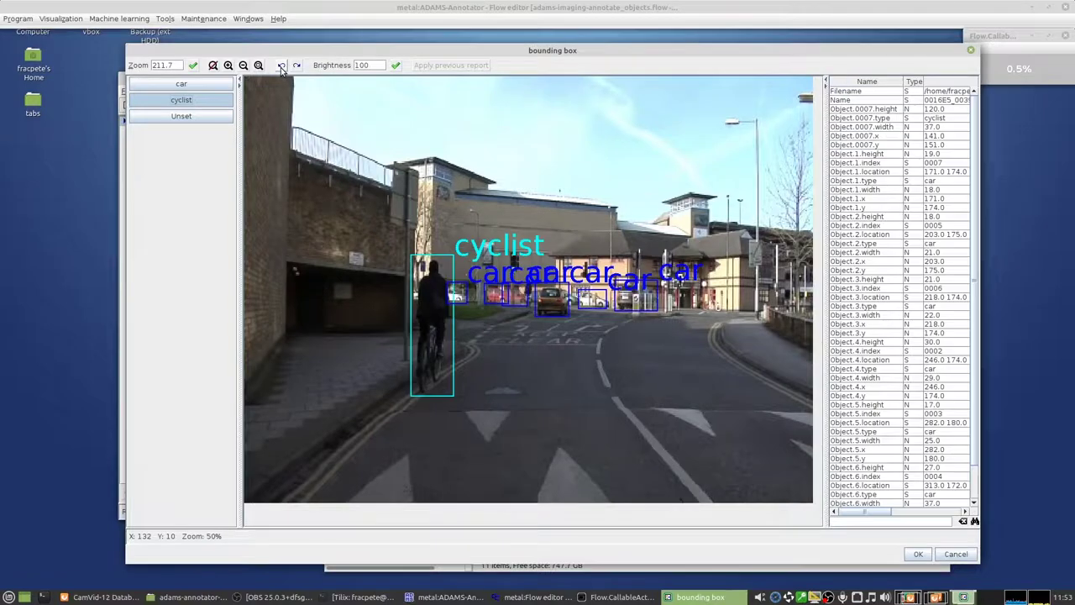
- Accept the image, then box the cyclist and the car on the road in the next frame
click(916, 557)
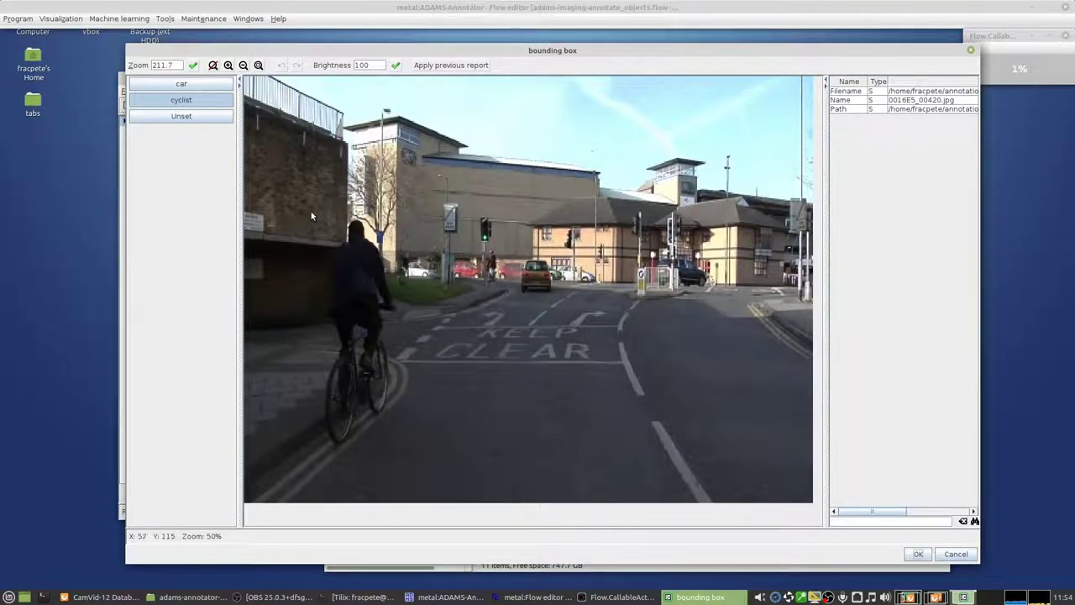
drag(309, 208, 398, 442)
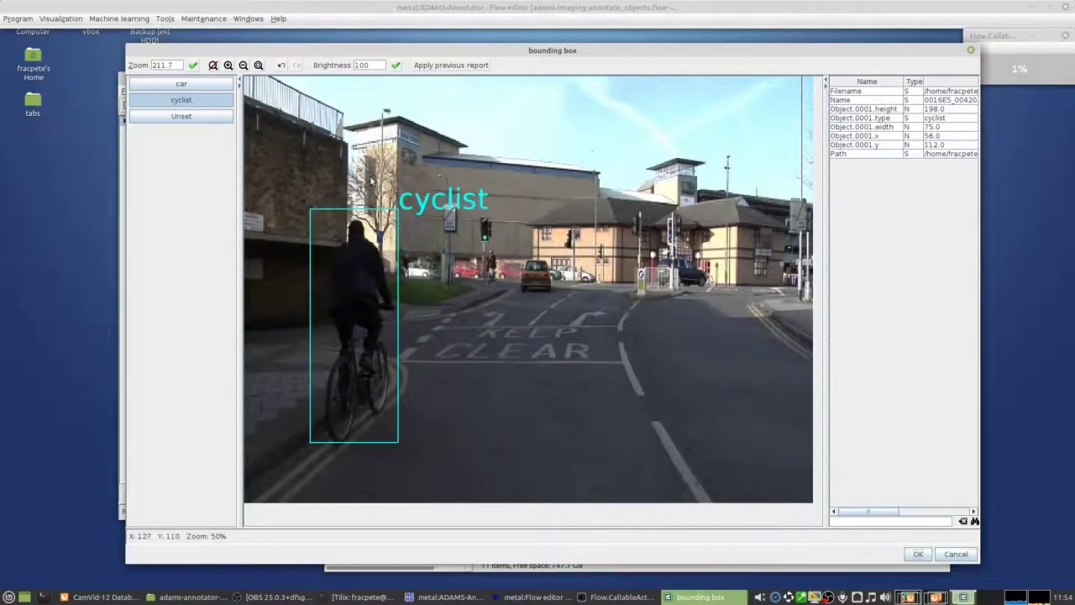
click(211, 85)
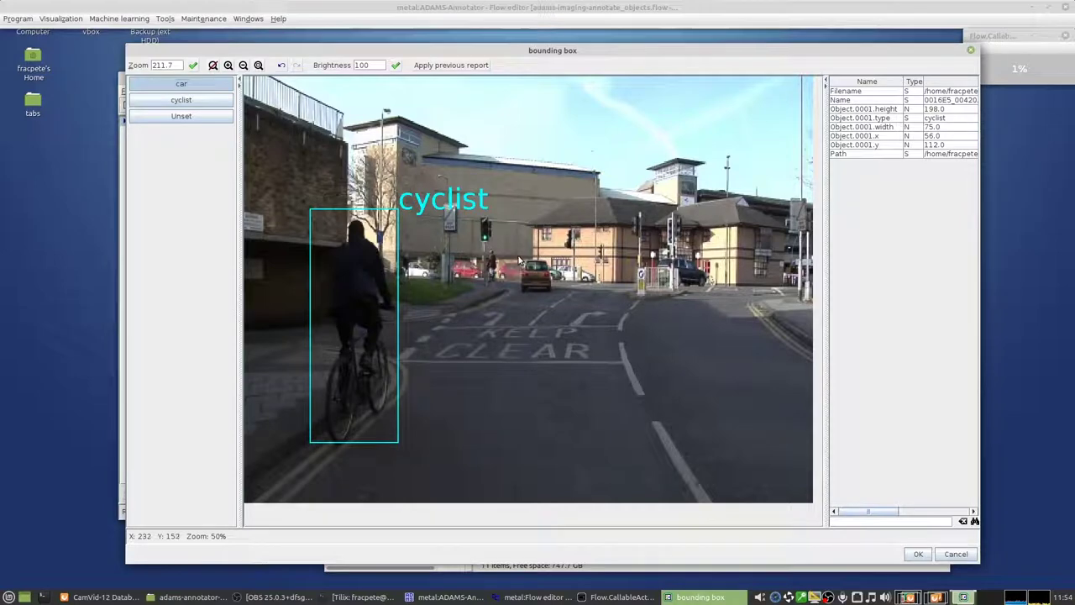
drag(518, 255, 591, 283)
- Box the dark, distant, red and leftmost cars as car, saving and loading 0016E5_00450.jpg
drag(703, 290, 704, 290)
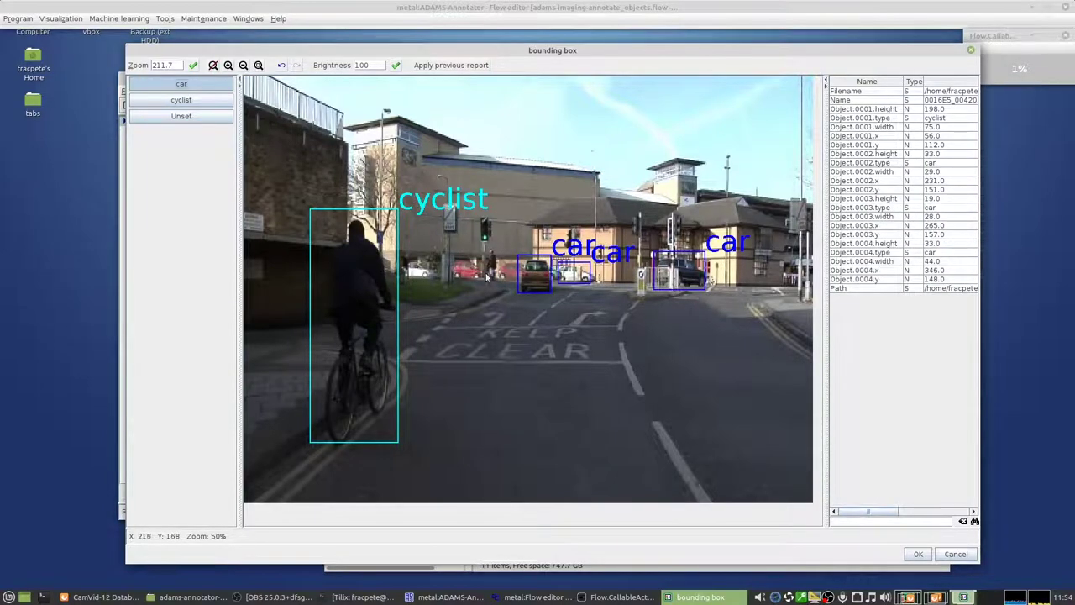
drag(497, 257, 525, 284)
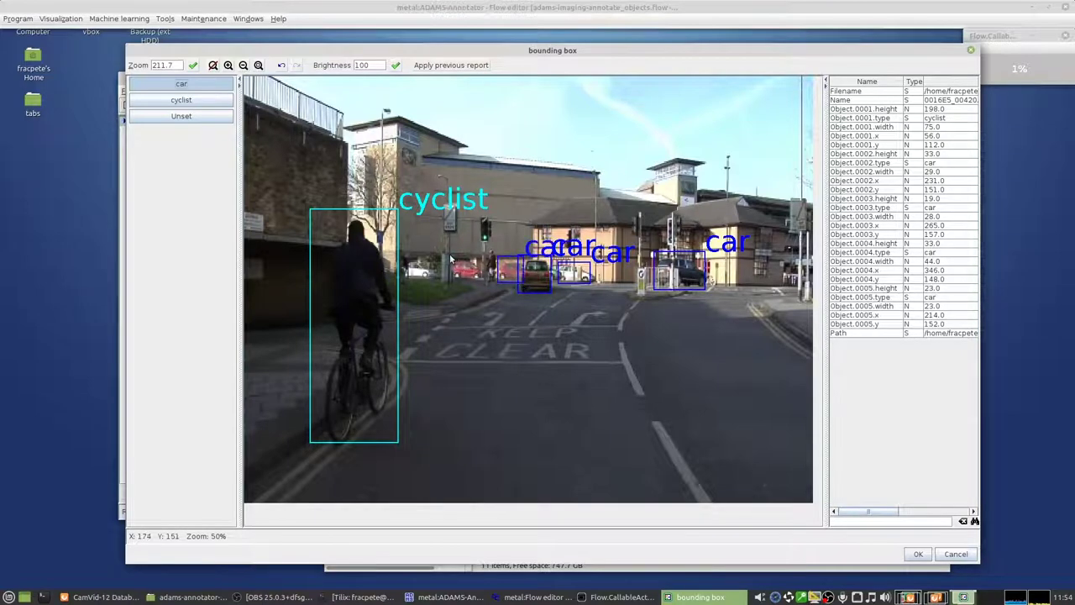
drag(449, 254, 487, 288)
drag(401, 256, 438, 282)
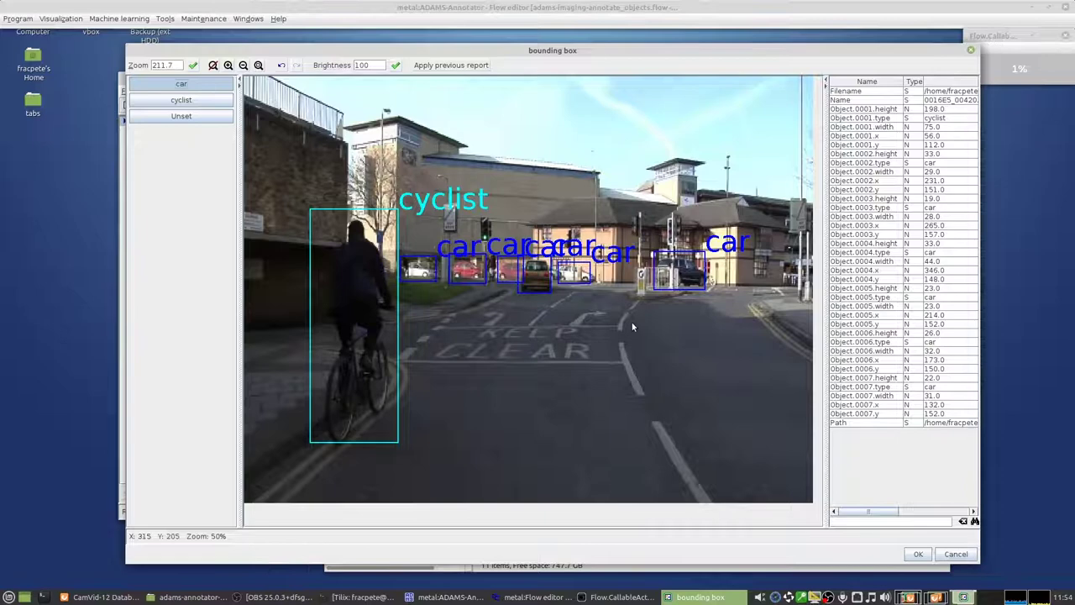
click(921, 554)
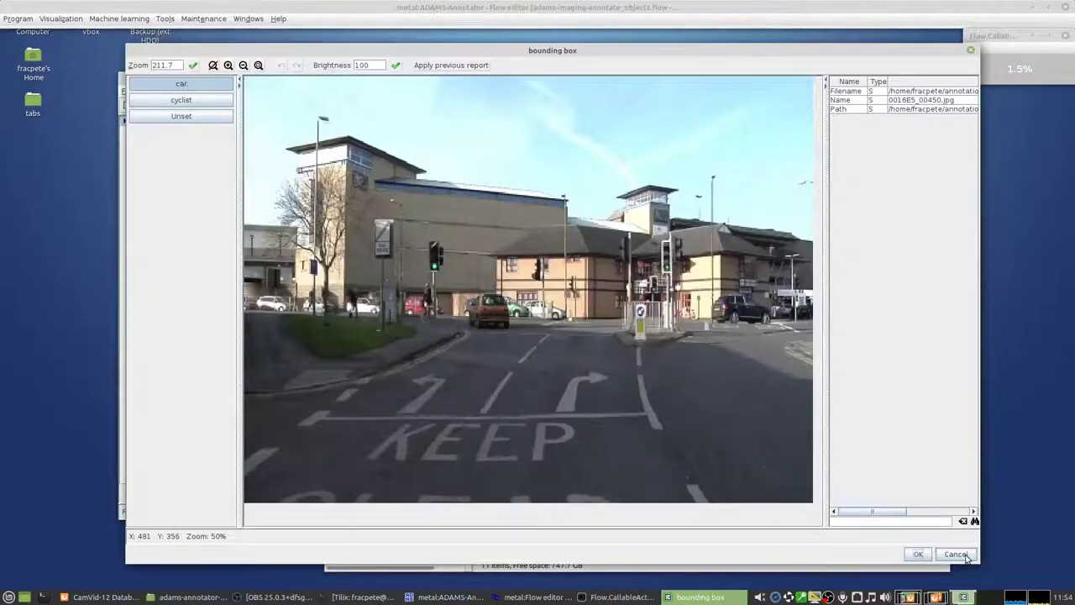
- Skip two images, then box the leftmost parked car, the next car and the red car on 0016E5_00510.jpg
click(966, 557)
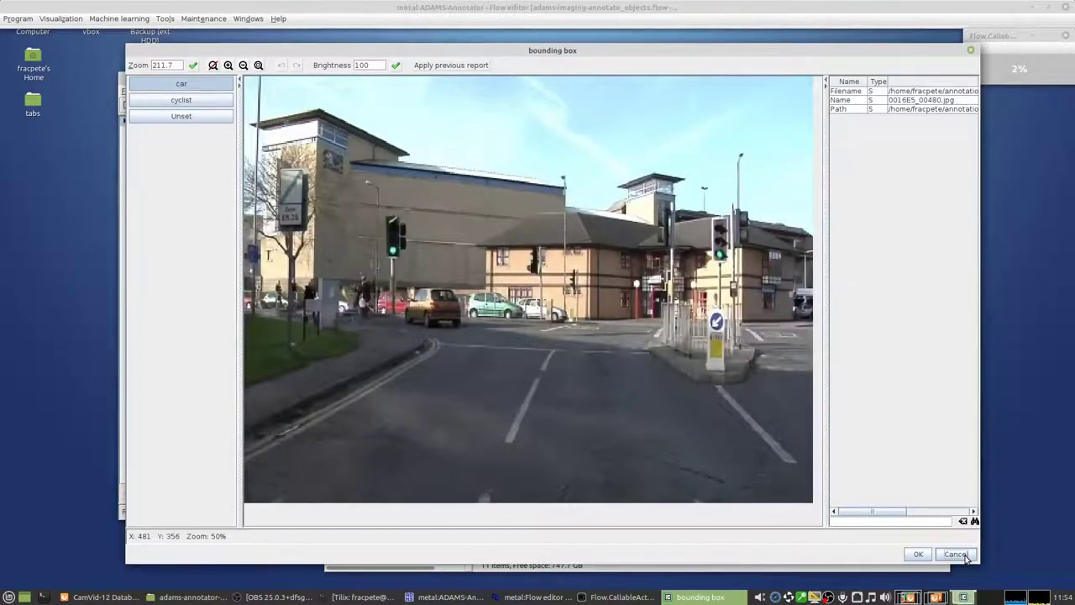
click(966, 558)
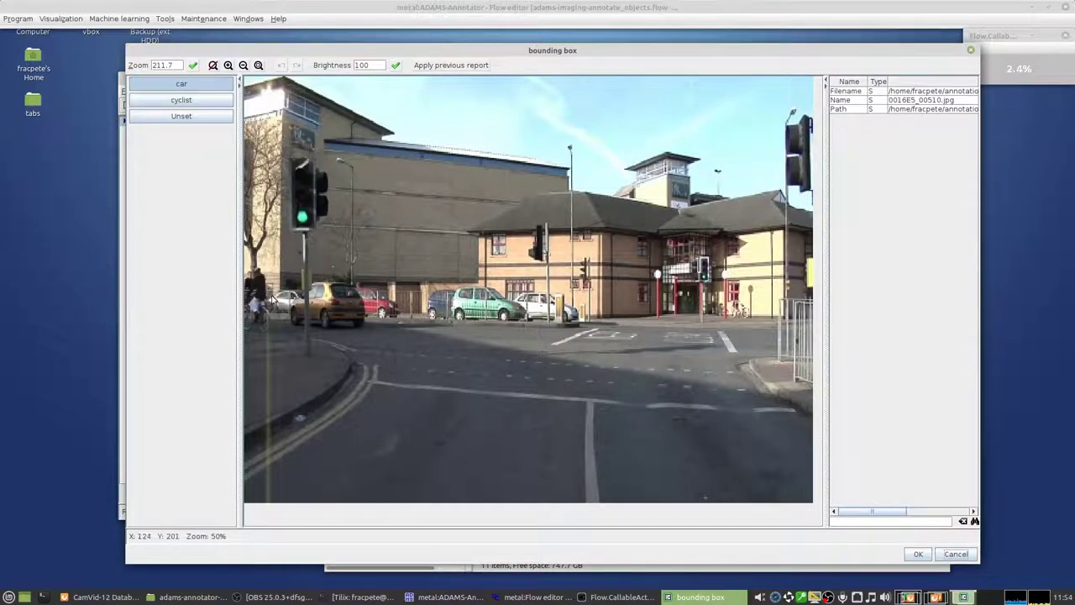
mouse_move(267, 285)
mouse_down()
mouse_move(344, 336)
mouse_move(359, 328)
mouse_up()
mouse_move(353, 283)
mouse_down()
mouse_move(406, 326)
mouse_move(400, 317)
mouse_move(427, 288)
mouse_up()
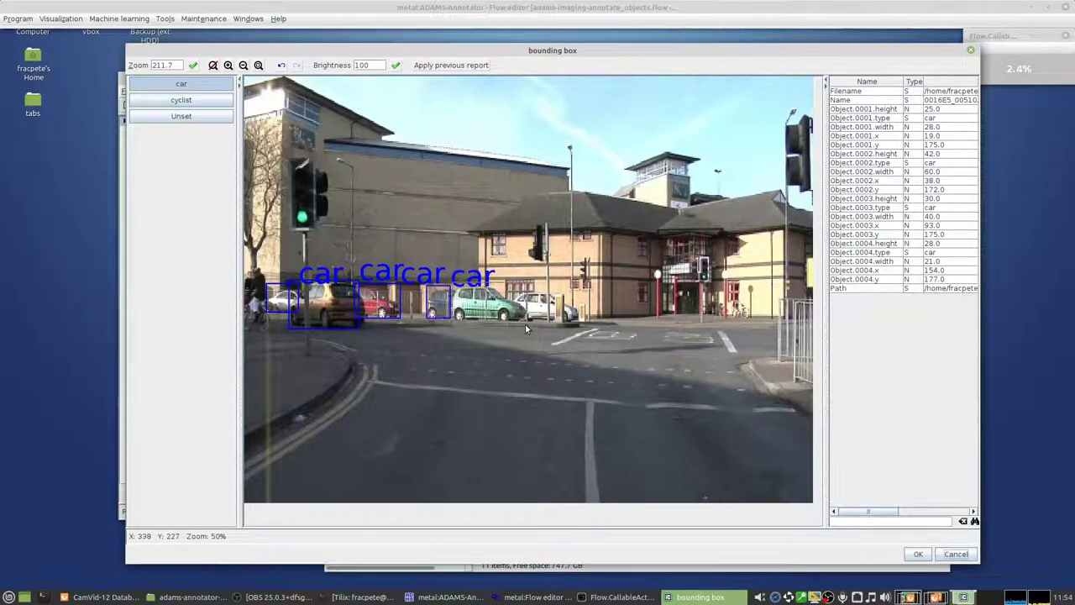
- Box the green and white cars, then the cyclist at the left edge with the cyclist label
drag(525, 324, 525, 324)
drag(518, 288, 575, 324)
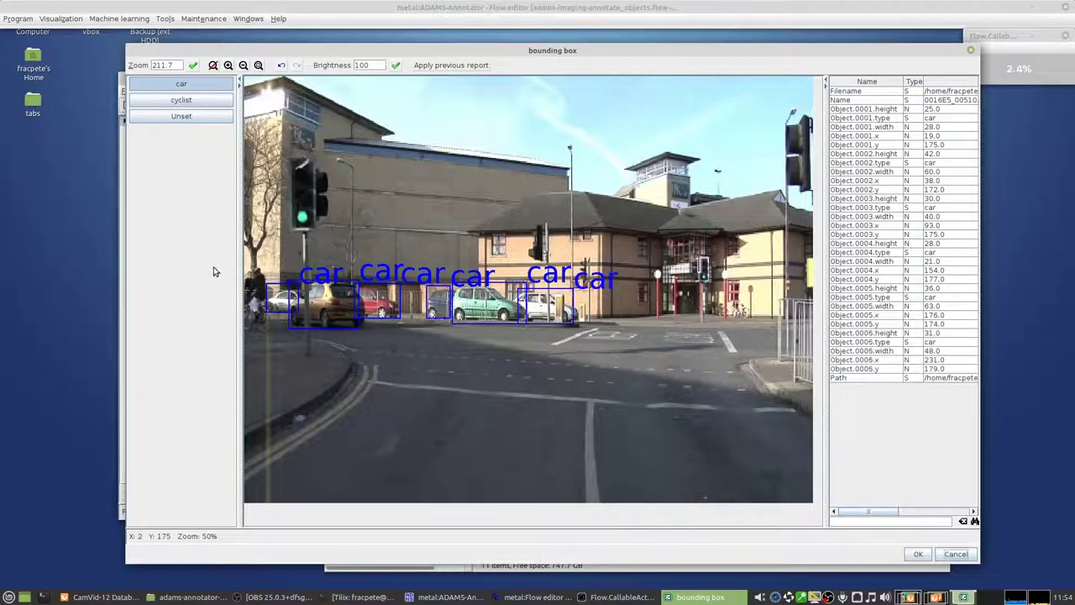
click(181, 101)
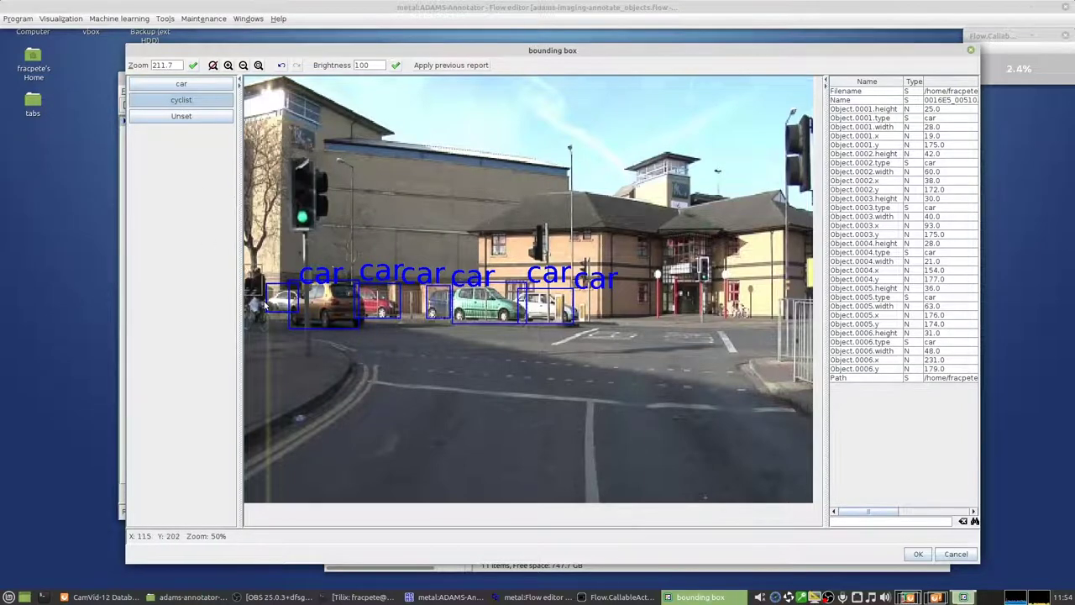
drag(279, 265, 244, 339)
- Save 0016E5_00510.jpg, then box the two red cars and the blue car on 0016E5_00540.jpg as car
click(921, 555)
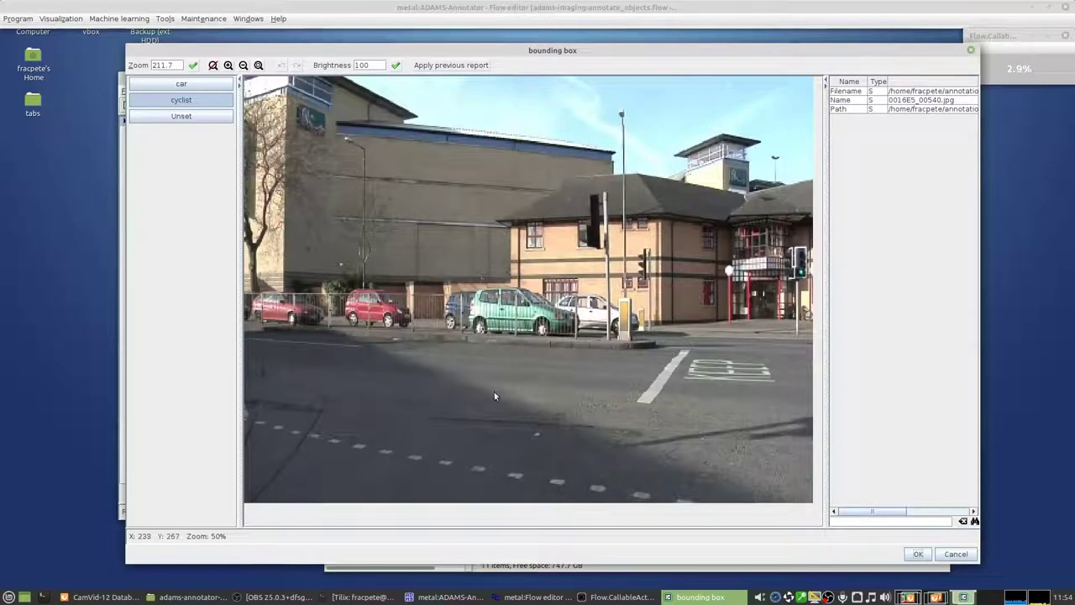
click(220, 87)
mouse_move(249, 286)
mouse_down()
mouse_move(300, 328)
mouse_move(324, 329)
mouse_up()
drag(343, 286, 406, 329)
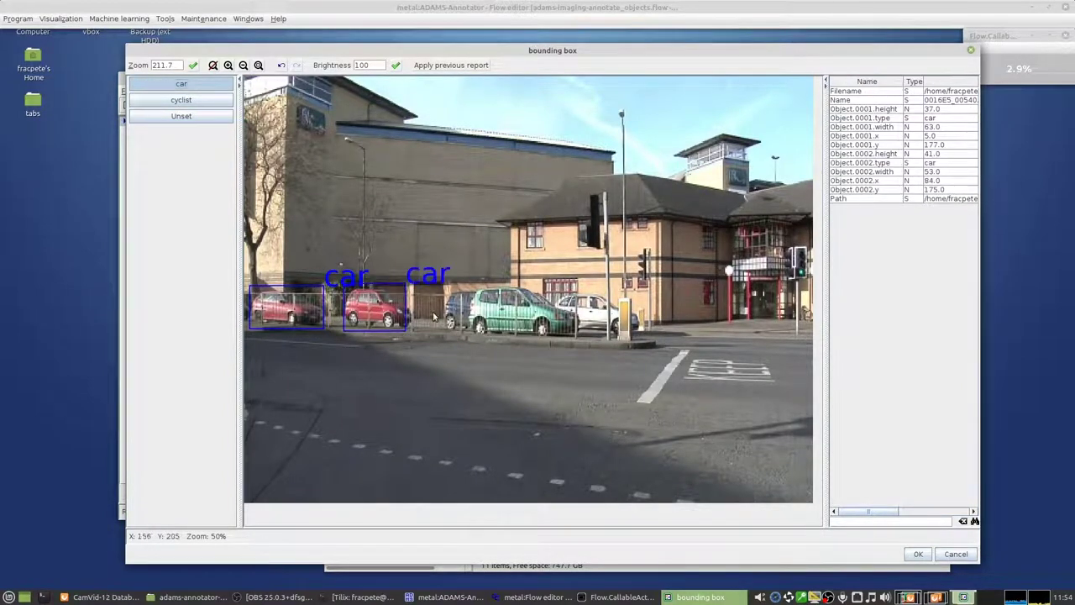
drag(444, 284, 473, 326)
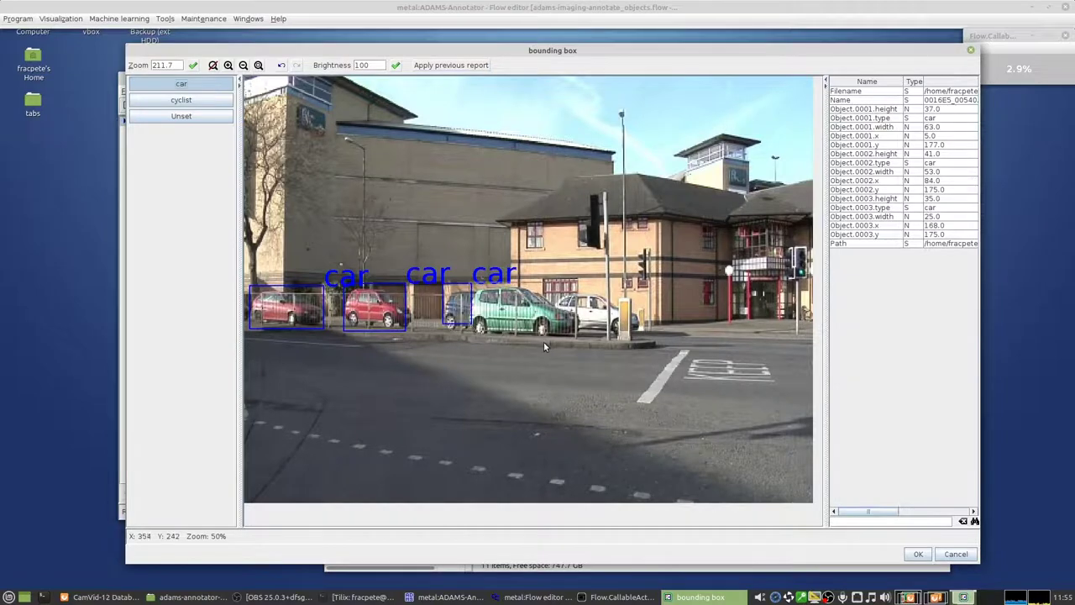
- Box the green and white cars, save the image, and skip 0016E5_00570.jpg
drag(570, 338, 570, 338)
drag(557, 293, 636, 338)
click(921, 554)
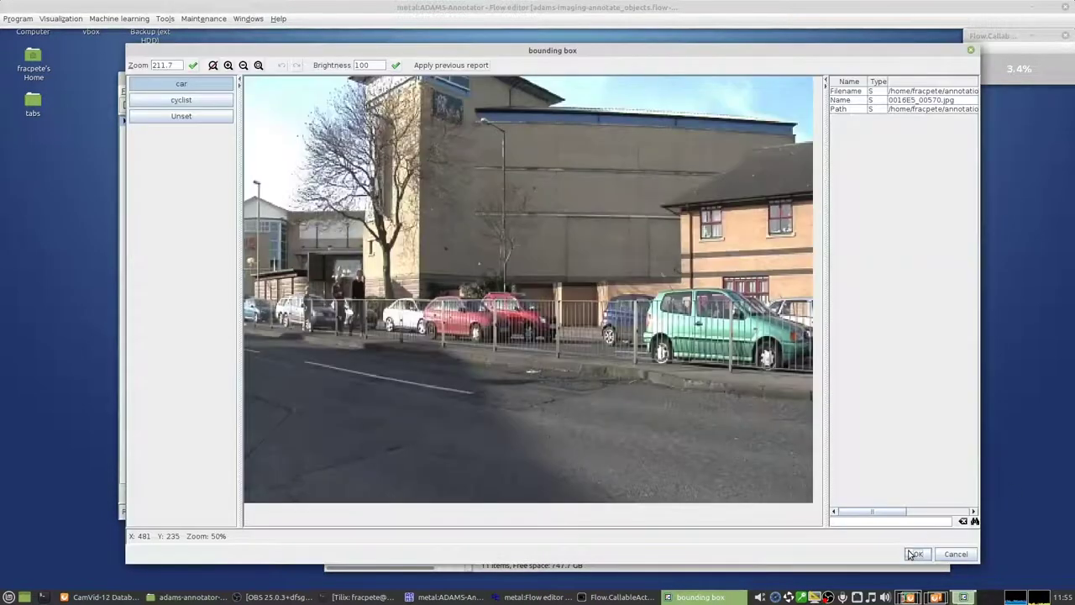
click(954, 556)
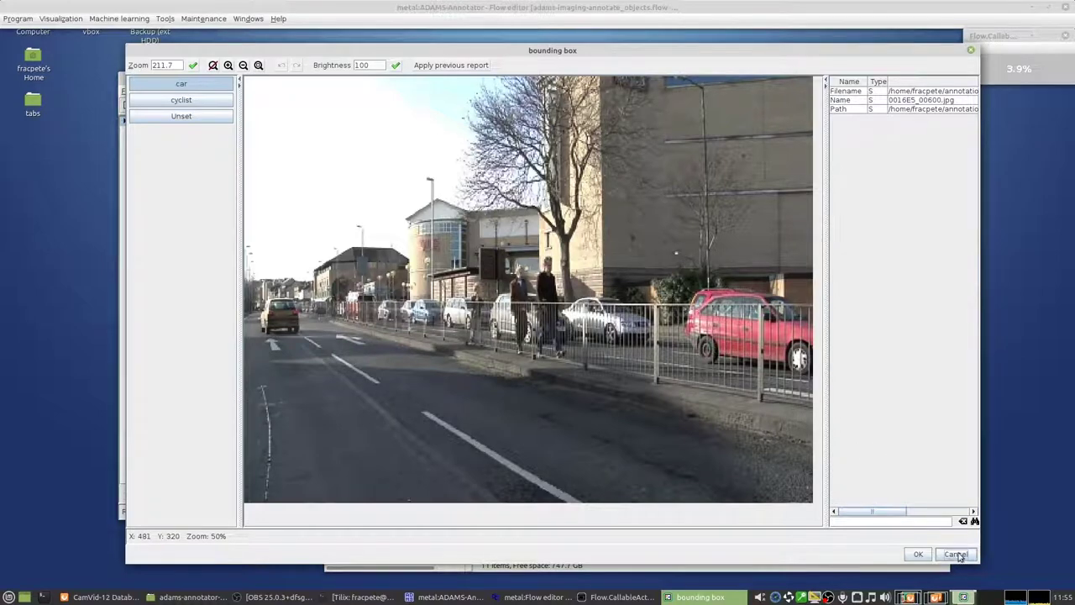
- Stop and rerun the annotation flow with pedestrian added to the object labels
click(542, 597)
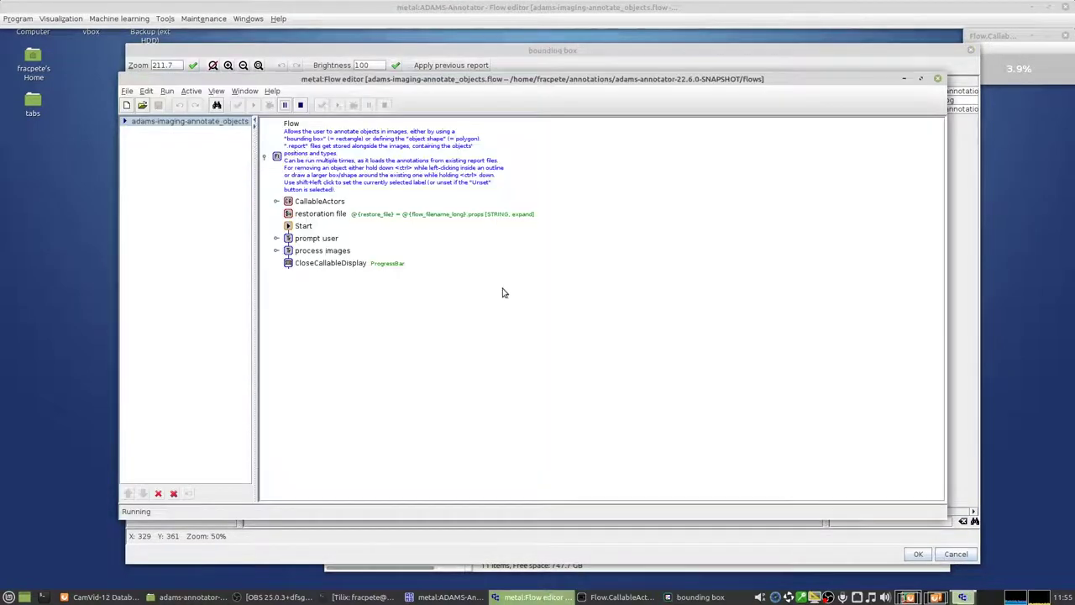
click(300, 105)
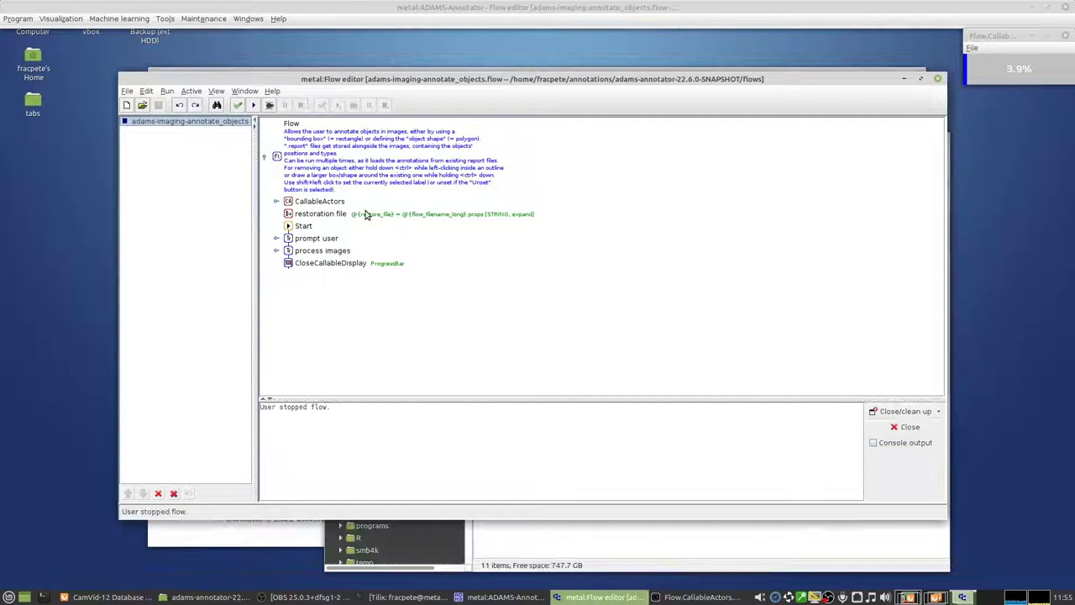
click(252, 105)
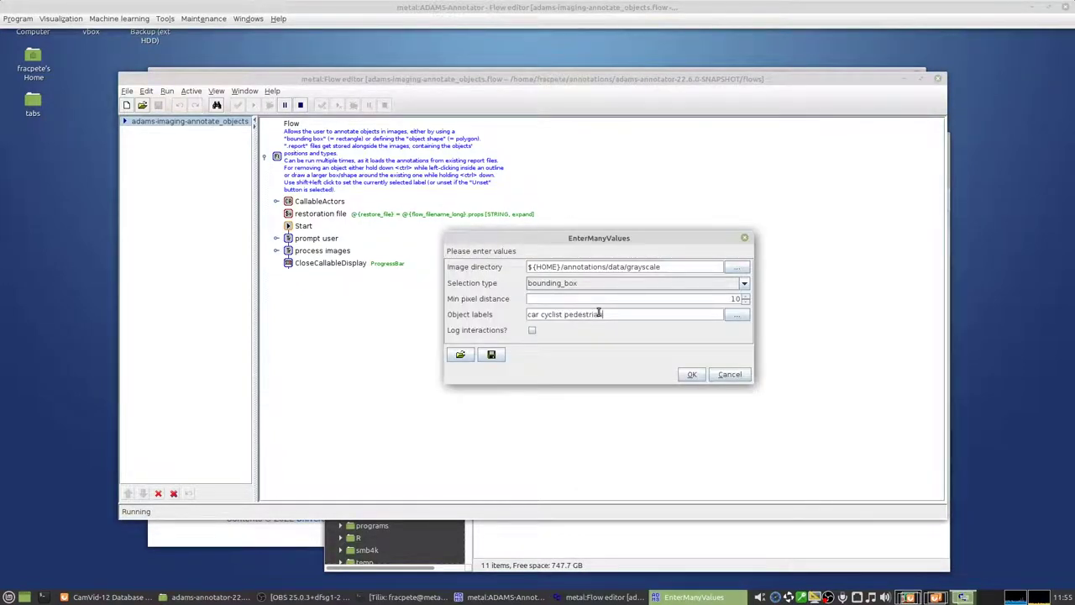
click(692, 375)
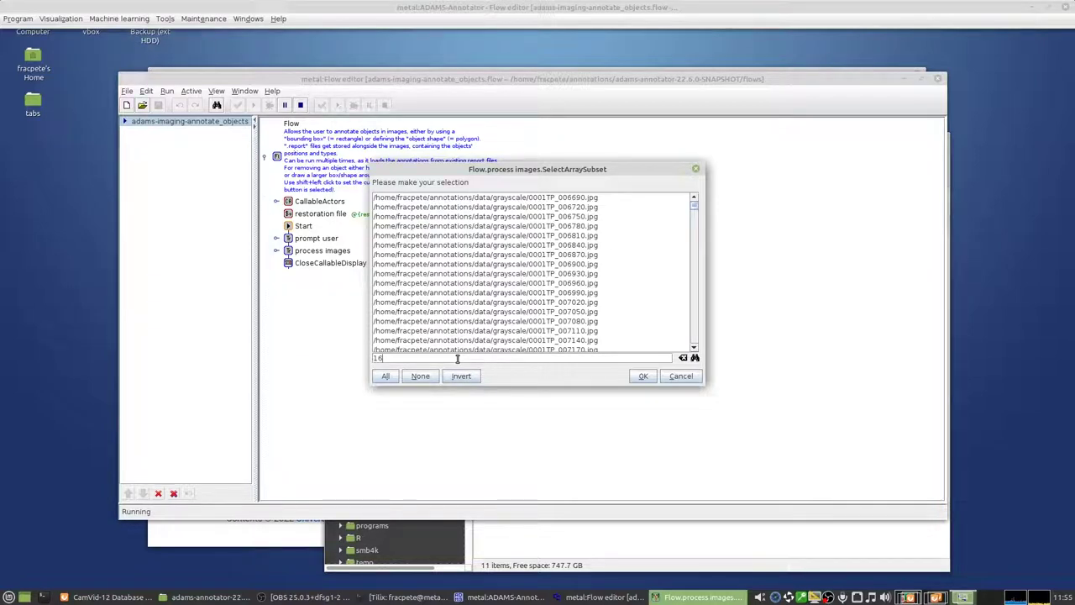
- Filter the image list to the 0016E5 files and select them through 0016E5_05580.jpg for annotation
text(E5)
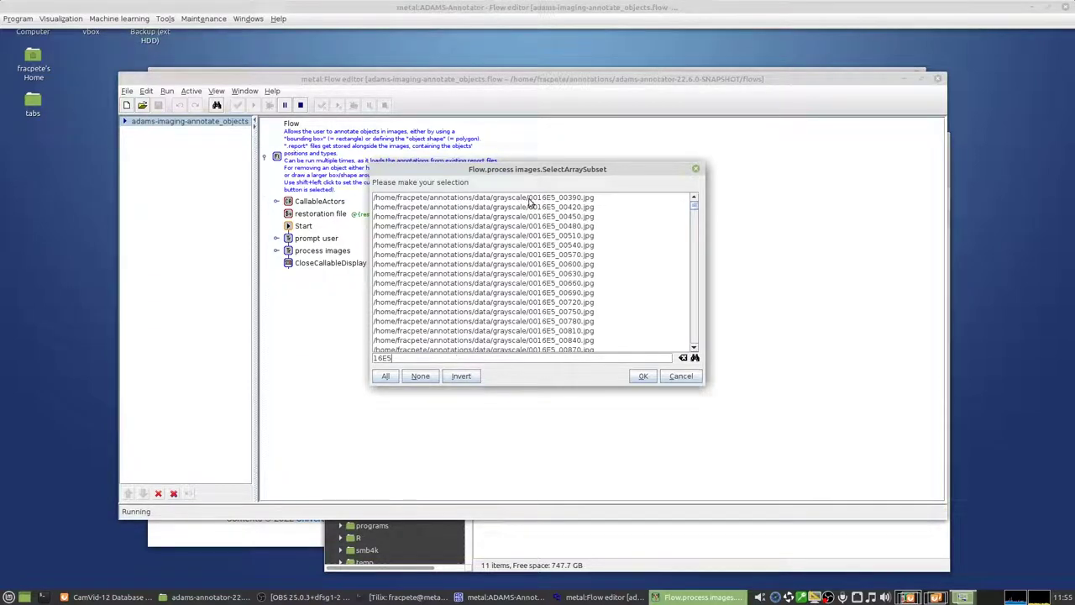
click(530, 202)
scroll(546, 285, down, 20)
shift+click(561, 328)
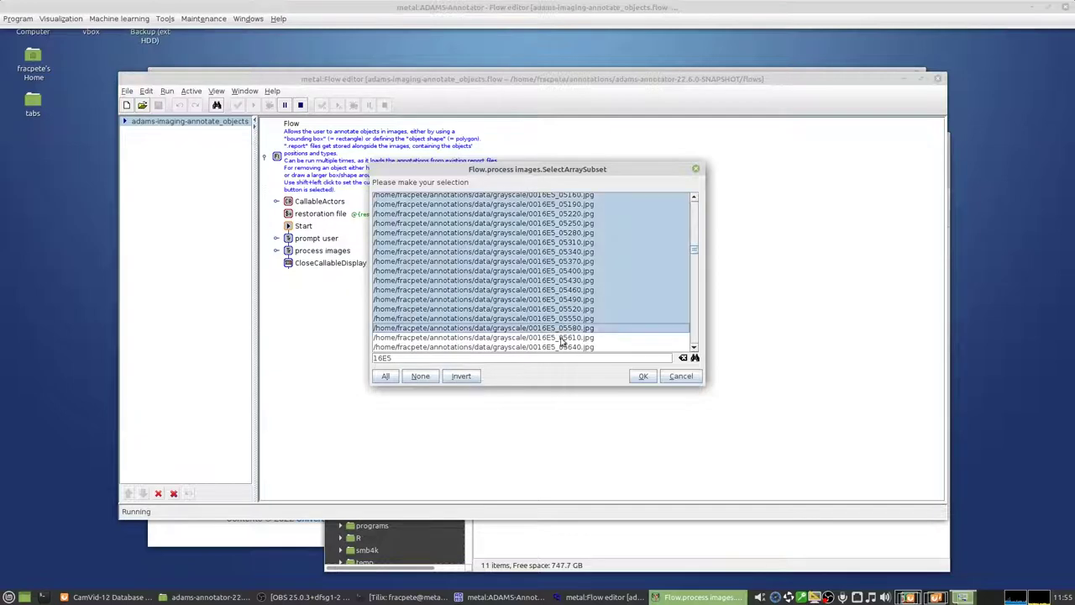
click(643, 377)
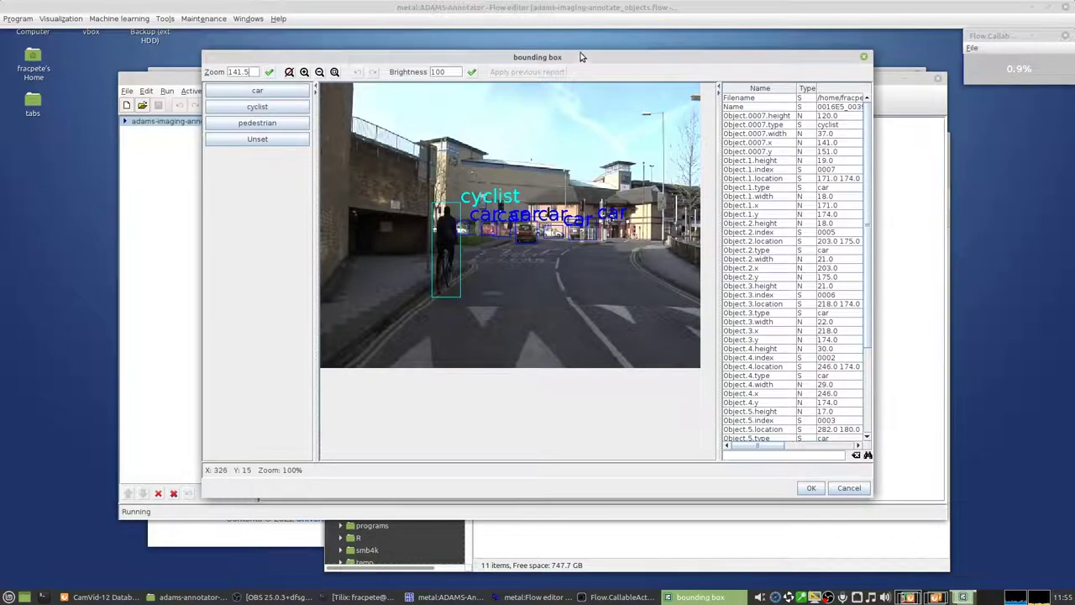
- Move and enlarge the annotation window and zoom the image to fit it
drag(581, 56, 453, 45)
drag(746, 486, 994, 571)
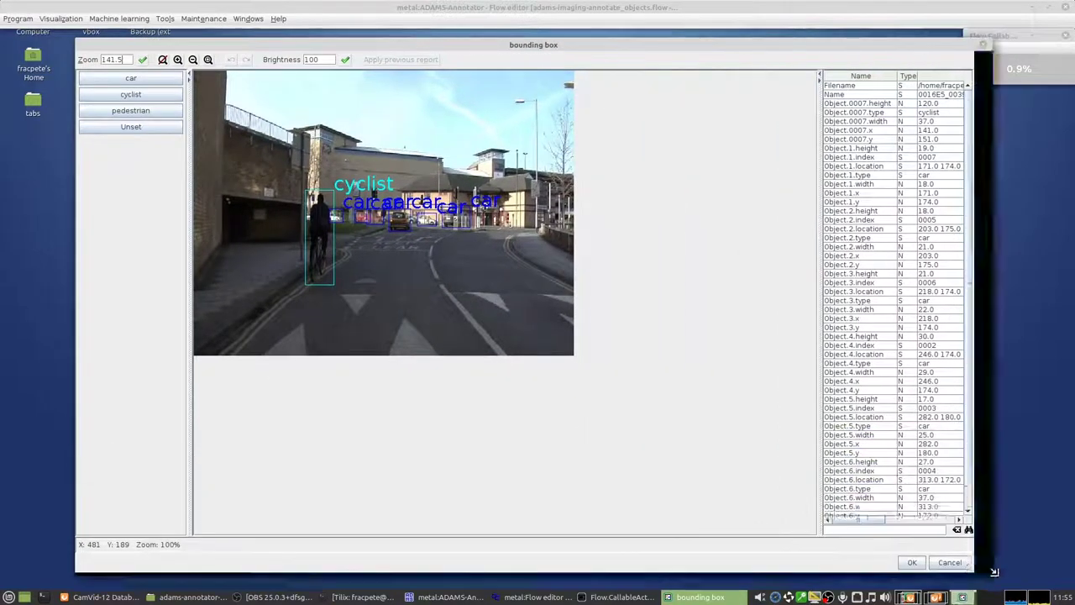
click(208, 60)
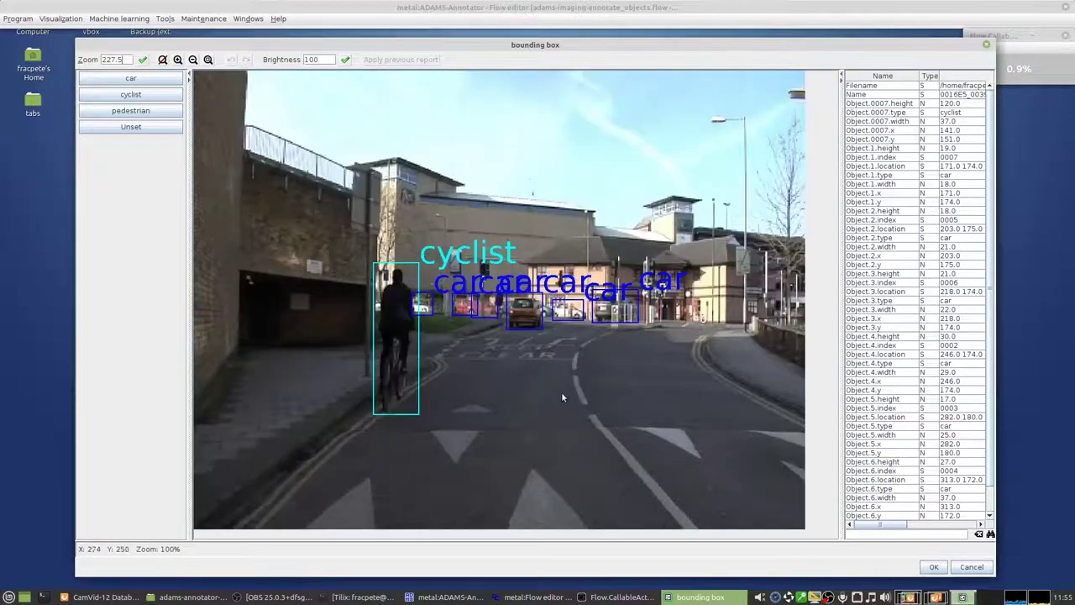
- Skip six already-annotated images to reach 0016E5_00570.jpg
click(970, 567)
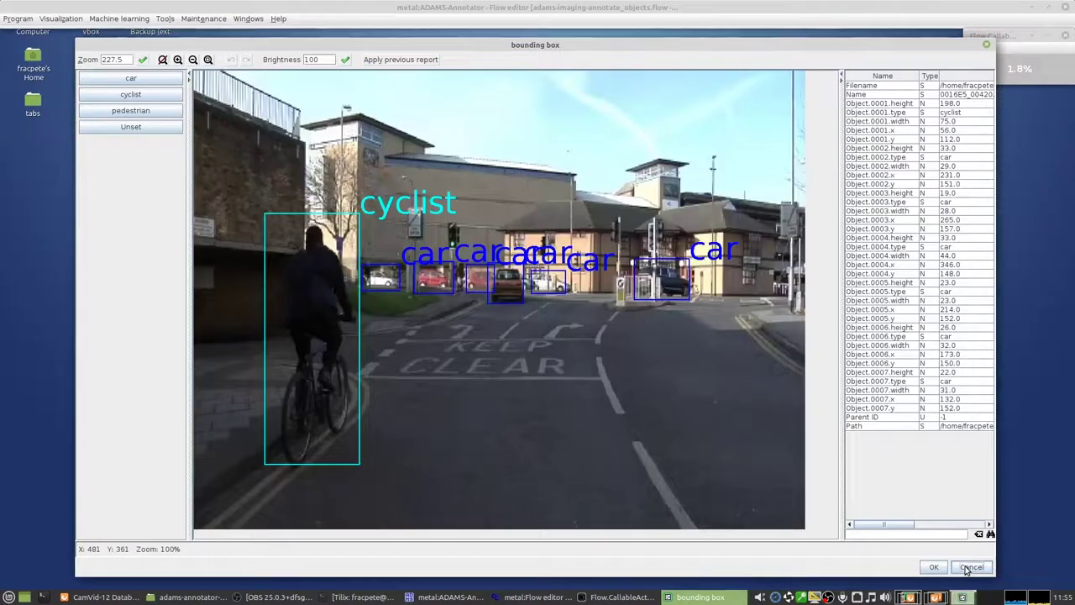
click(966, 568)
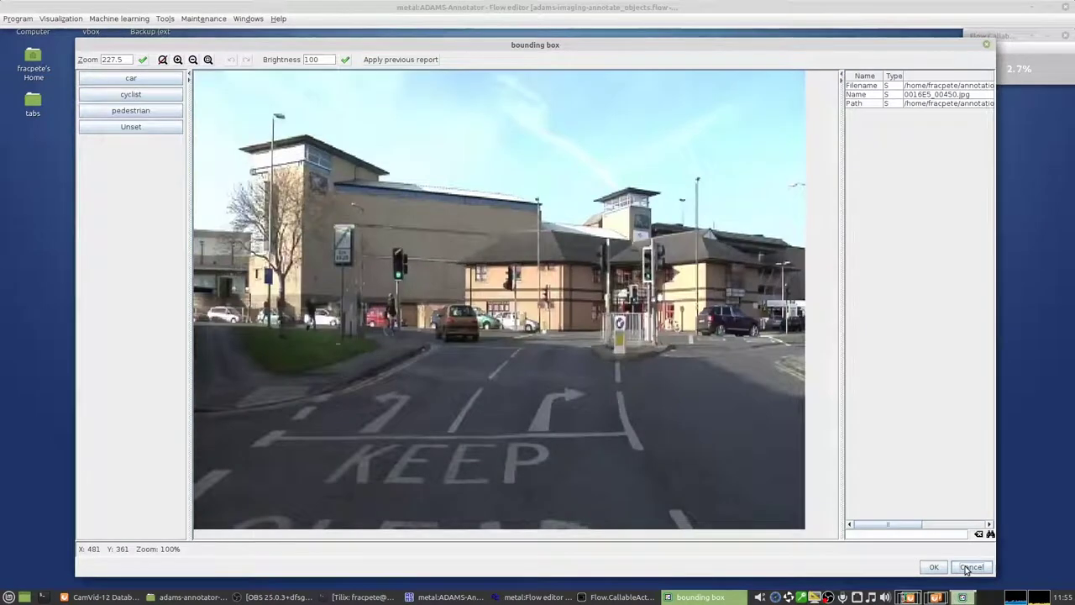
click(970, 568)
click(970, 567)
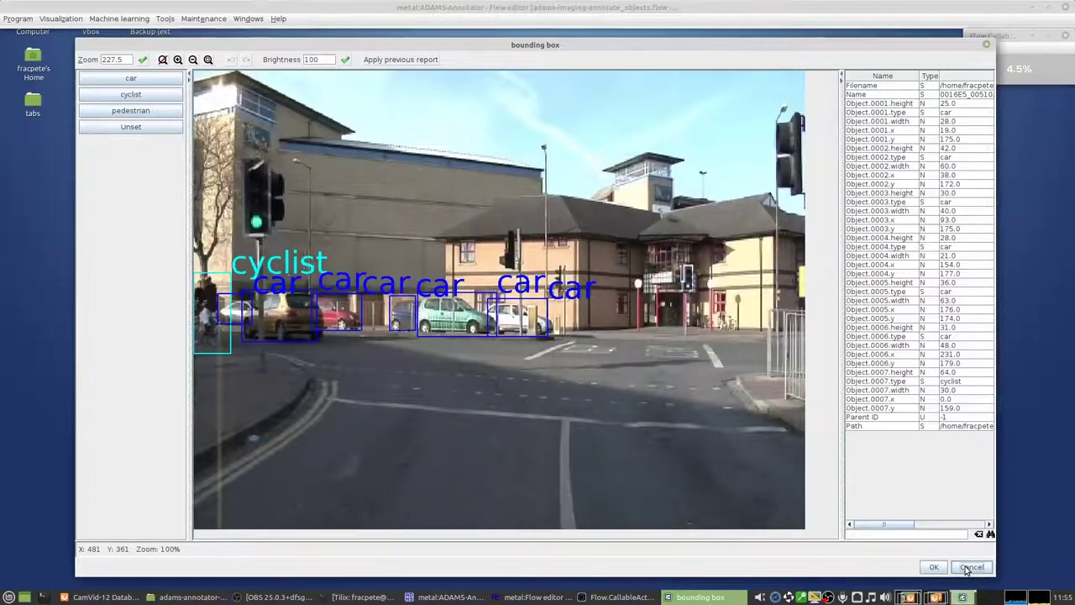
click(967, 567)
click(968, 568)
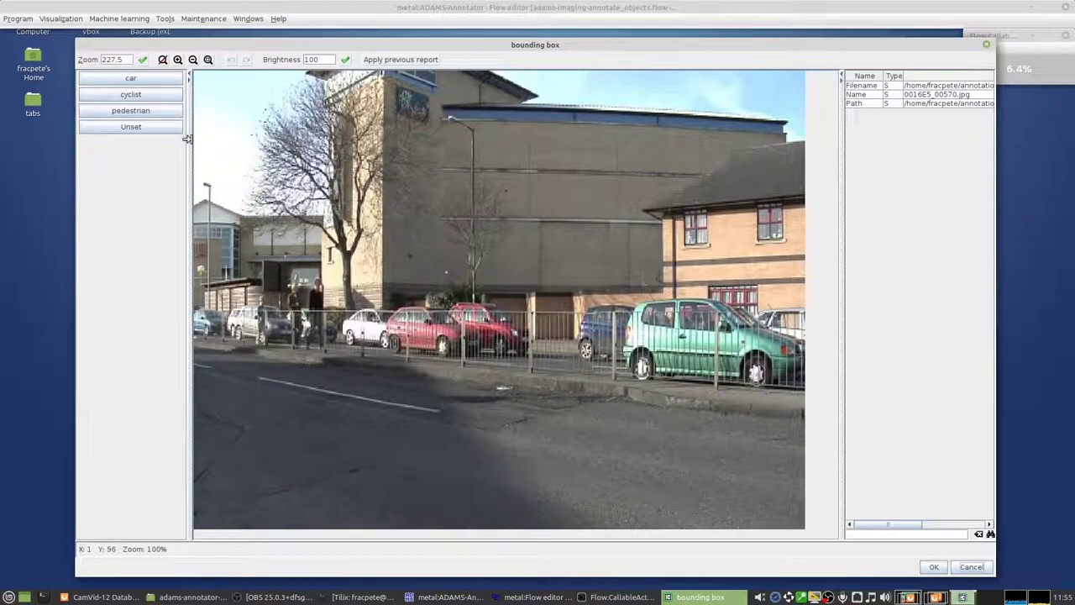
- Box three people on the pavement with the pedestrian label (key 3)
key(3)
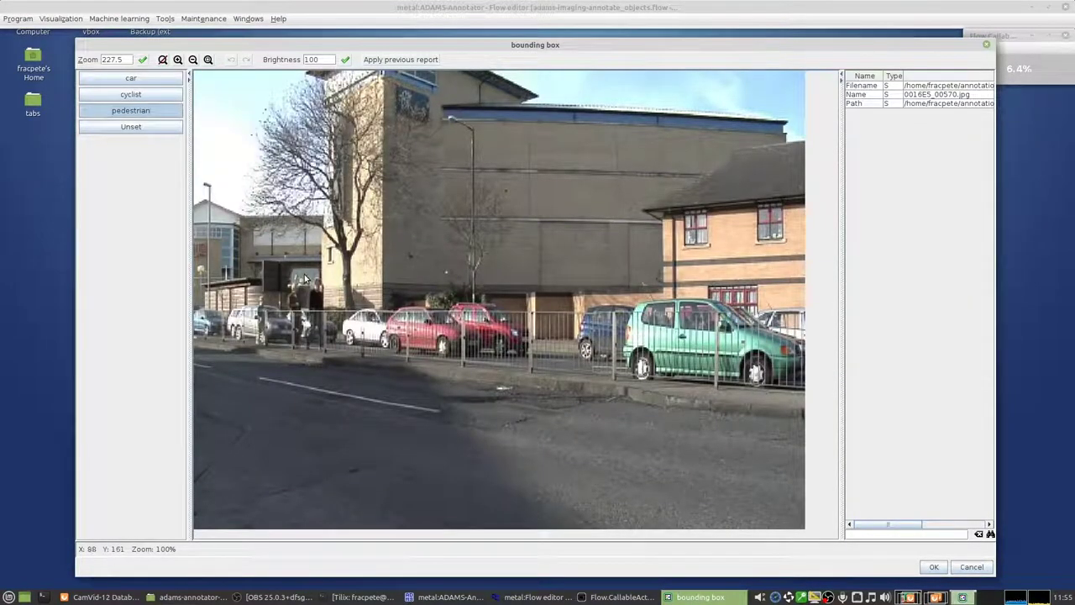
mouse_move(304, 276)
mouse_down()
mouse_move(329, 351)
mouse_move(305, 350)
mouse_up()
drag(257, 292, 276, 349)
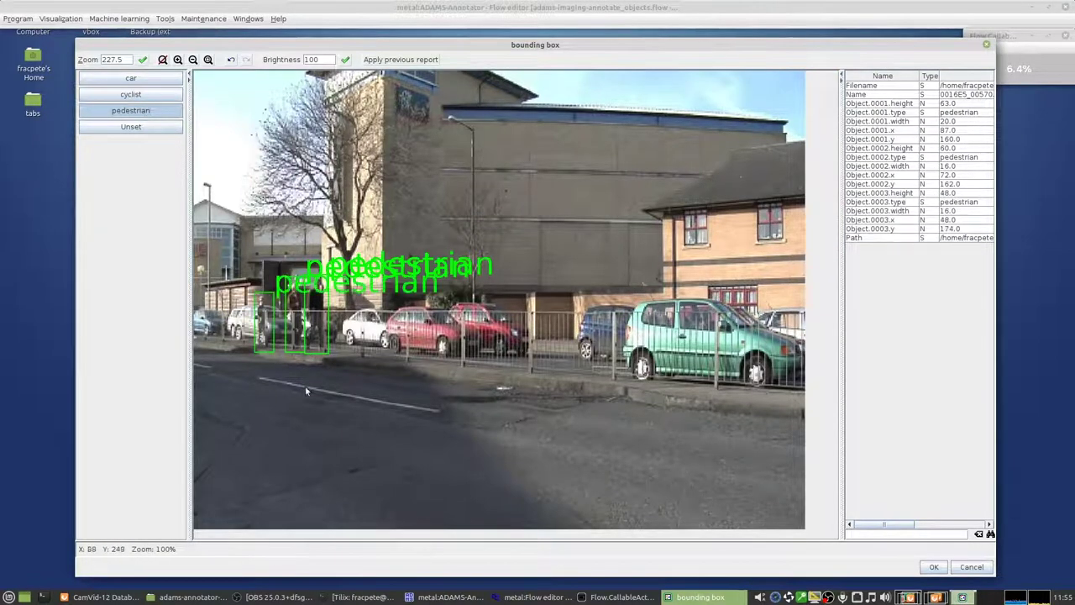
- Switch to the car label and box the white car, two red cars and blue car at the fence
click(122, 79)
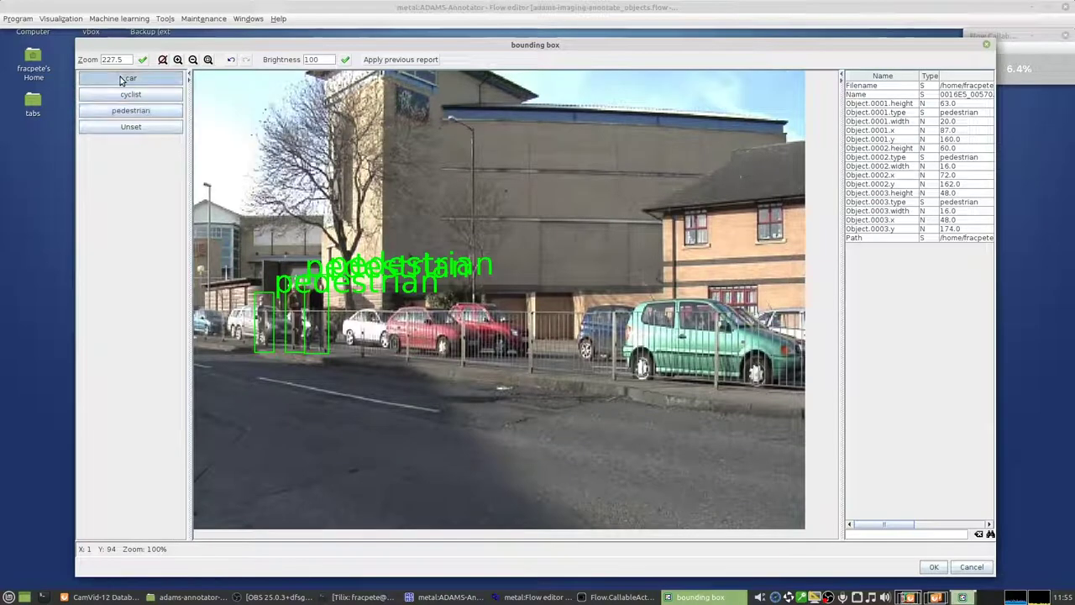
drag(341, 308, 388, 346)
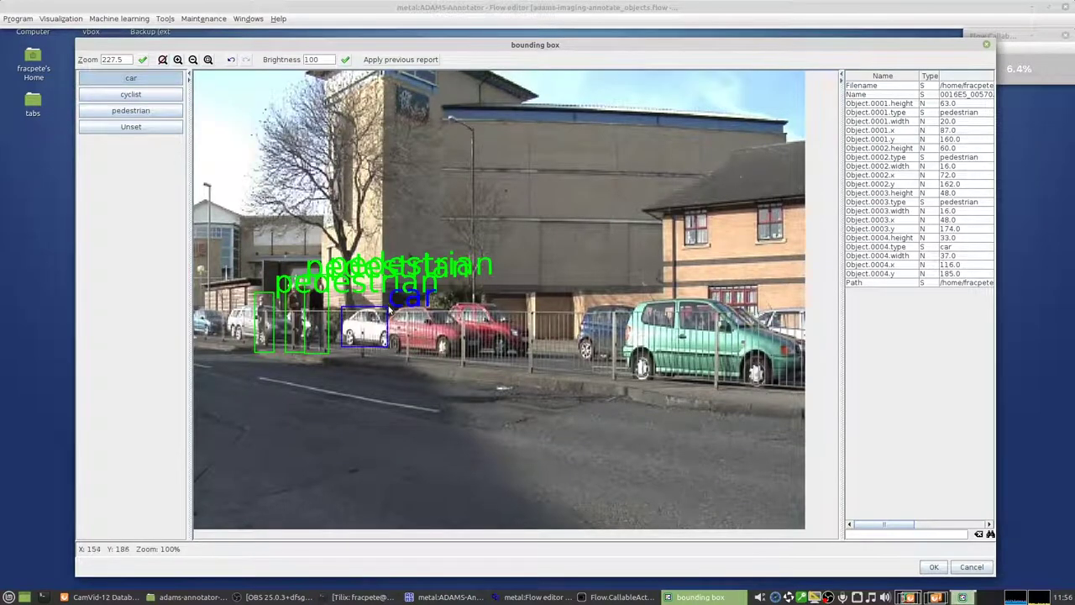
drag(465, 359, 465, 359)
drag(449, 296, 525, 355)
drag(577, 300, 625, 357)
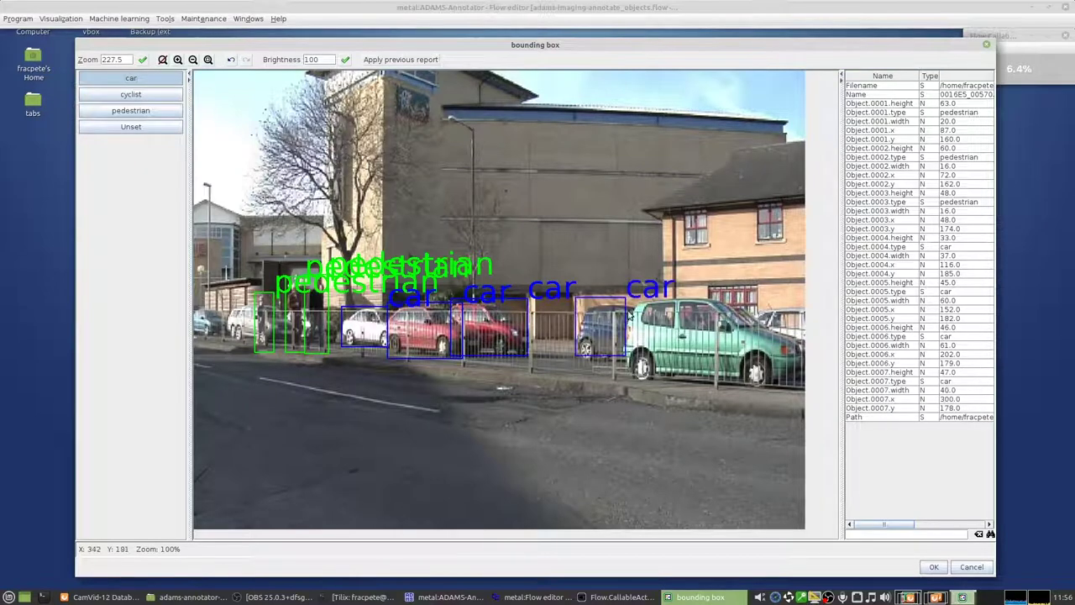
- Box the green car, the white car behind it and two cars at the far left, then accept the image
drag(776, 389, 802, 387)
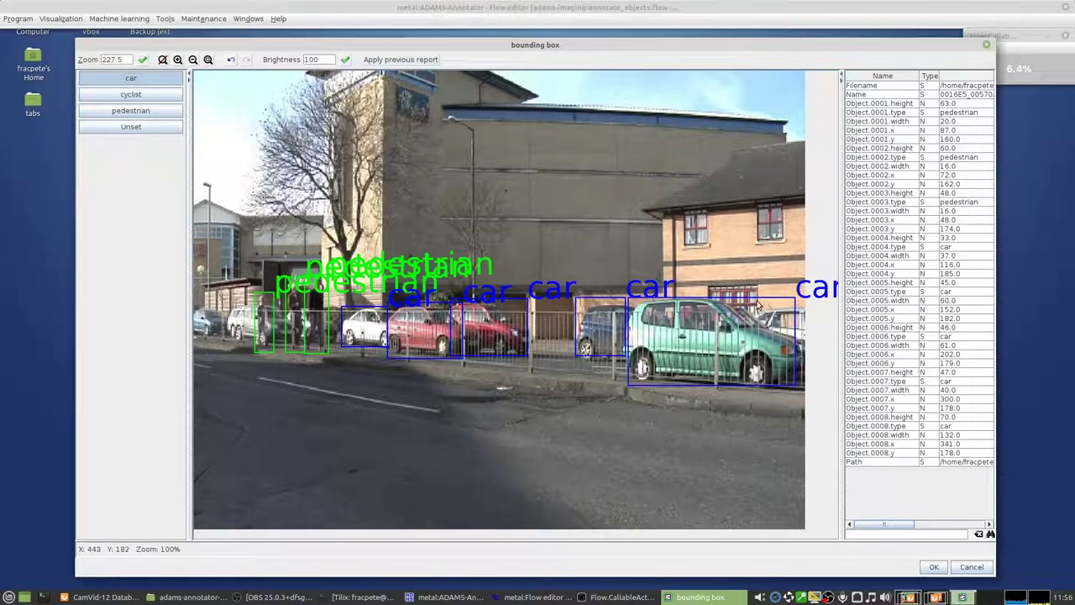
drag(760, 305, 798, 343)
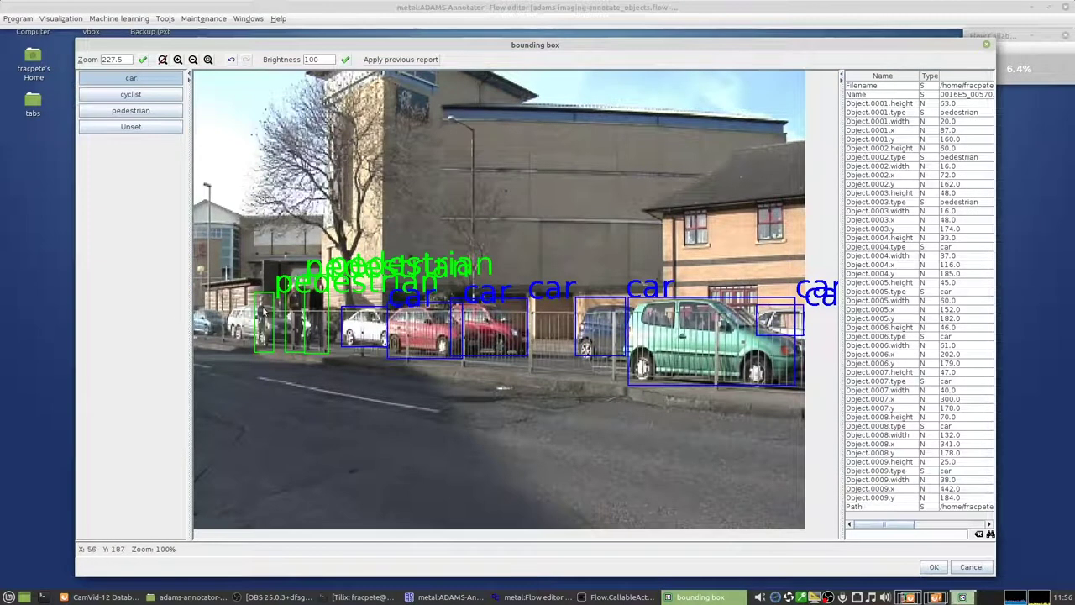
drag(237, 301, 290, 339)
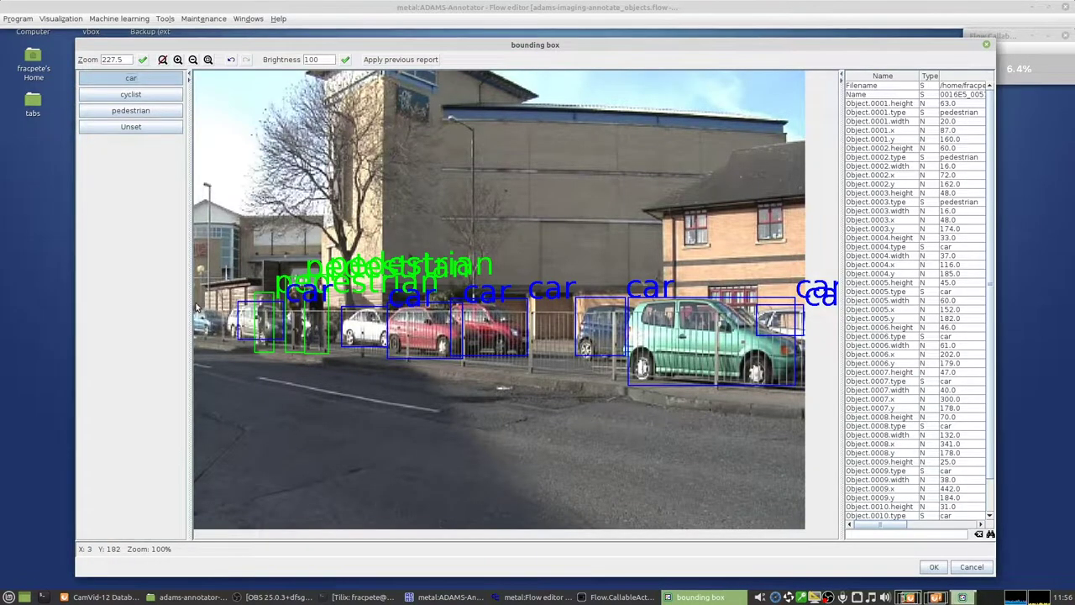
drag(195, 307, 223, 337)
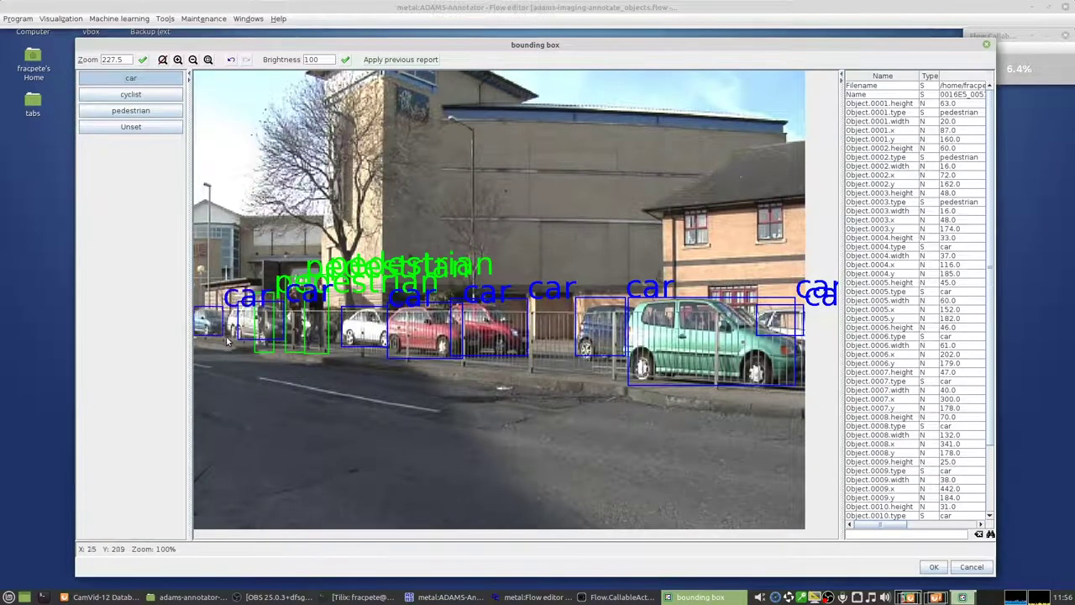
click(934, 568)
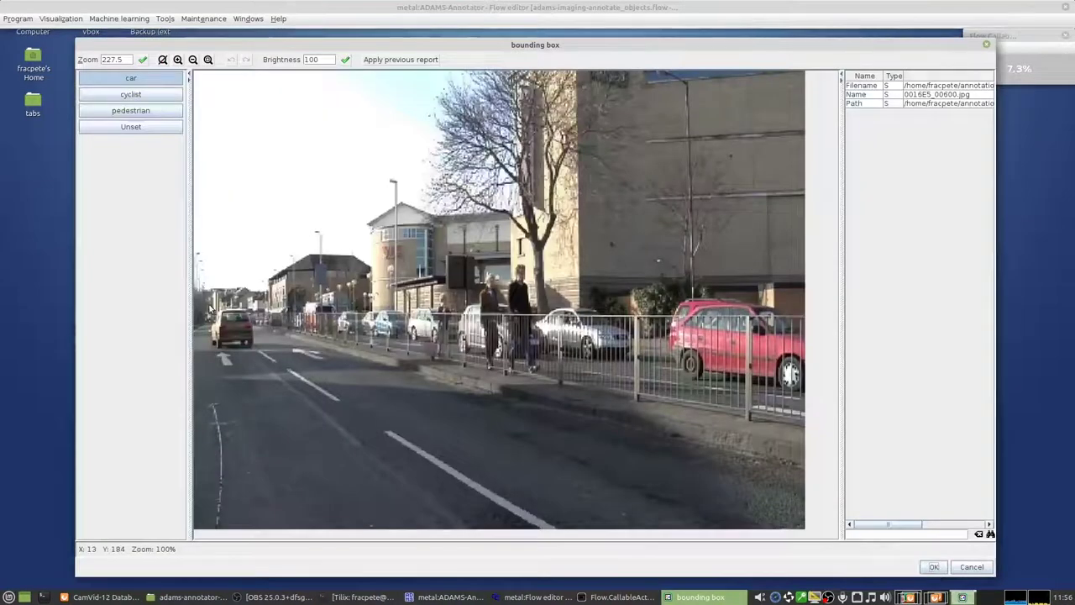
- Box the three people at the fence with the pedestrian label
click(150, 112)
drag(435, 289, 453, 362)
drag(477, 273, 505, 375)
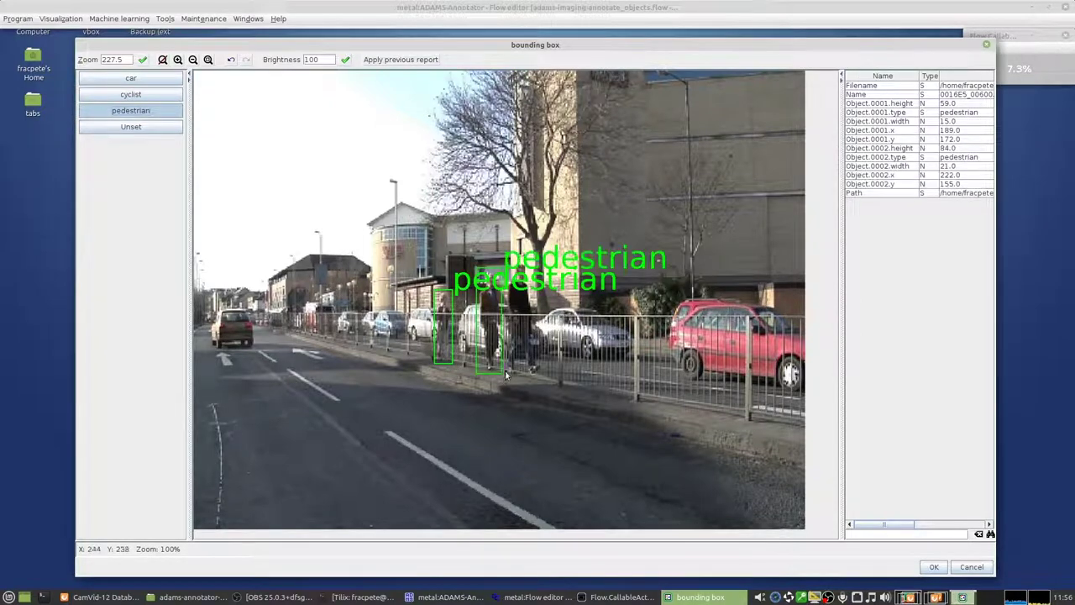
drag(509, 255, 541, 376)
- Box the cars along the street as car, from the left car to the red car at the right edge
click(131, 78)
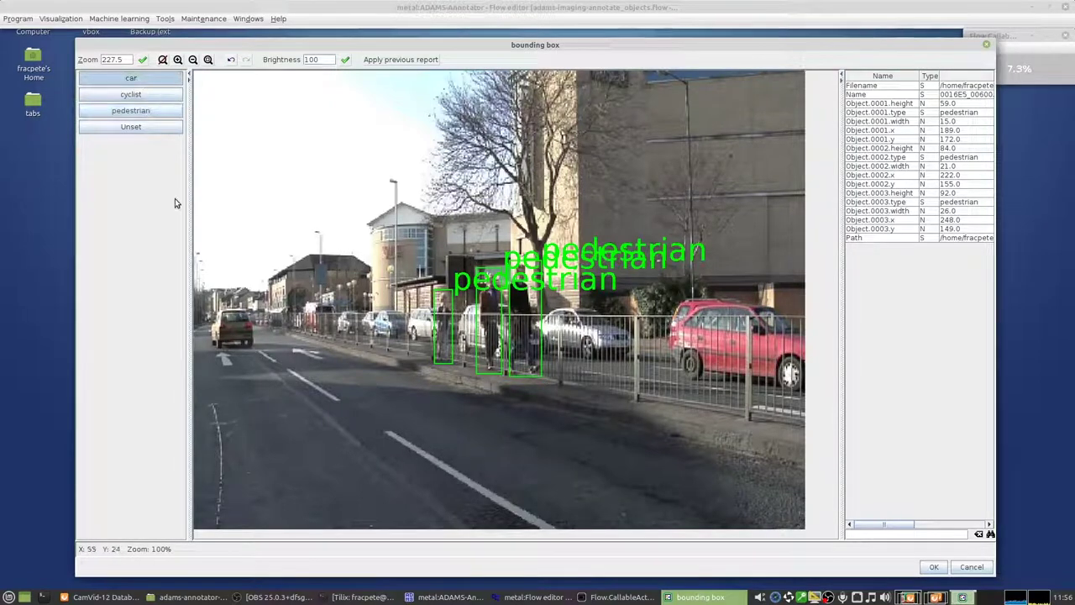
drag(207, 304, 253, 349)
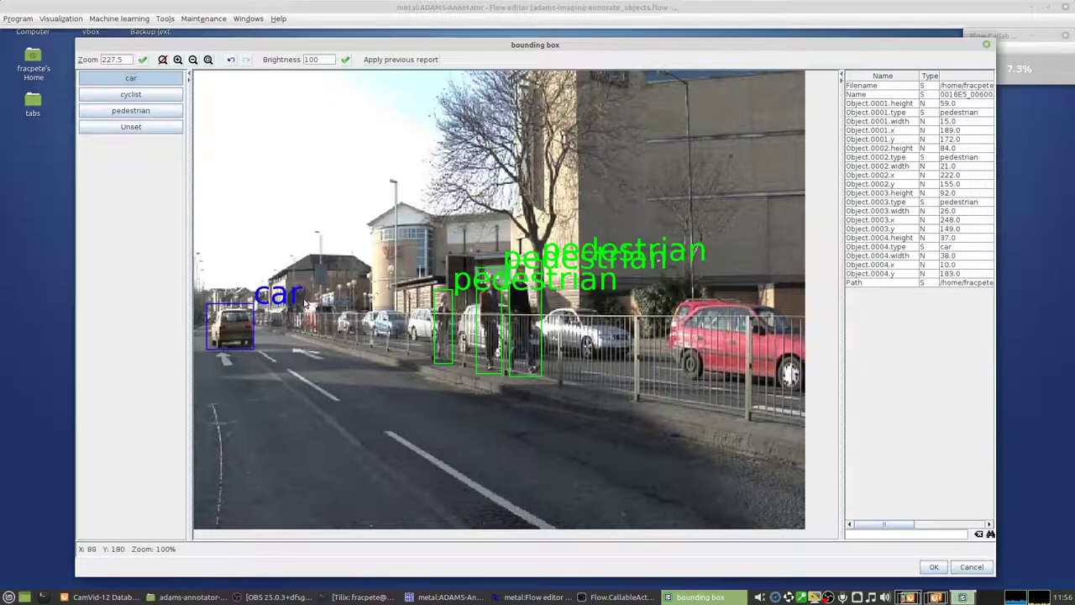
mouse_move(301, 304)
mouse_down()
mouse_move(336, 334)
mouse_move(361, 337)
mouse_move(375, 307)
mouse_move(405, 341)
mouse_move(443, 339)
mouse_move(544, 371)
mouse_up()
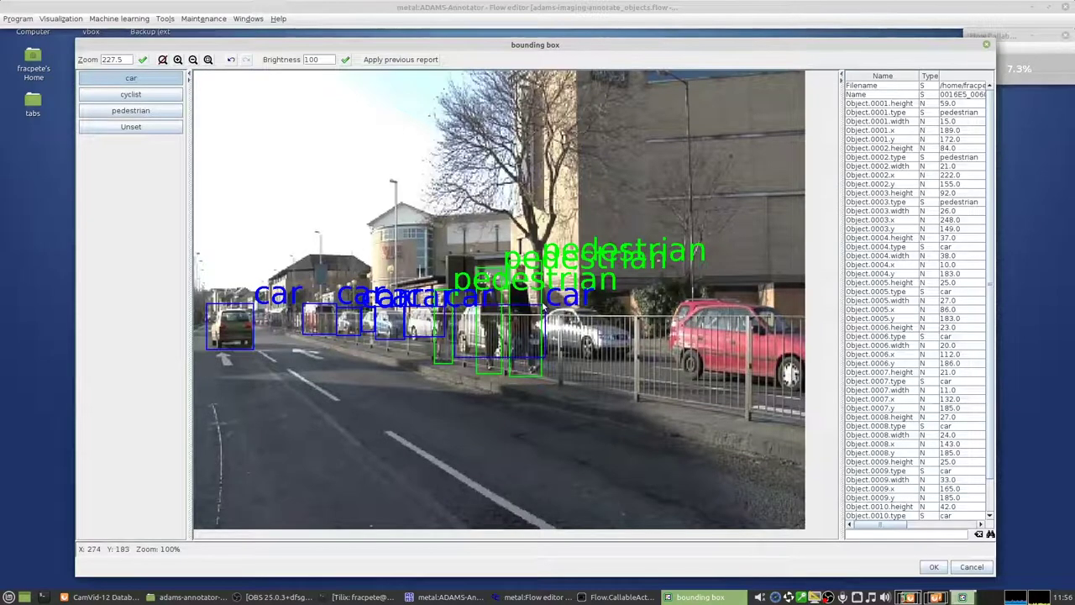
mouse_move(544, 300)
mouse_down()
mouse_move(626, 327)
mouse_move(631, 360)
mouse_up()
drag(673, 307, 804, 387)
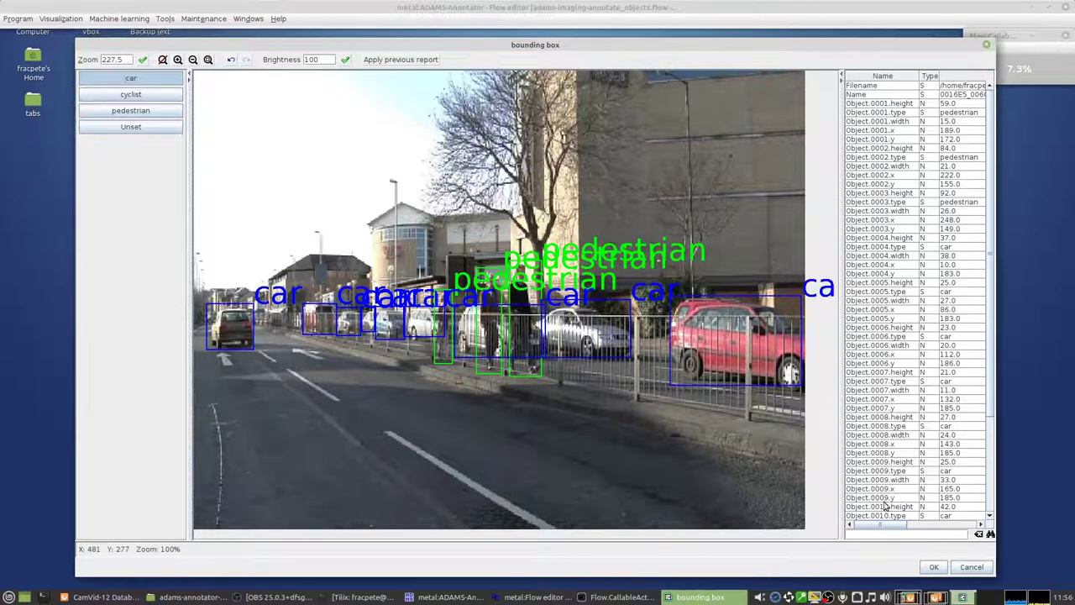
- Accept the last image, stop the annotation flow, clean up its windows and return to the file manager
click(928, 564)
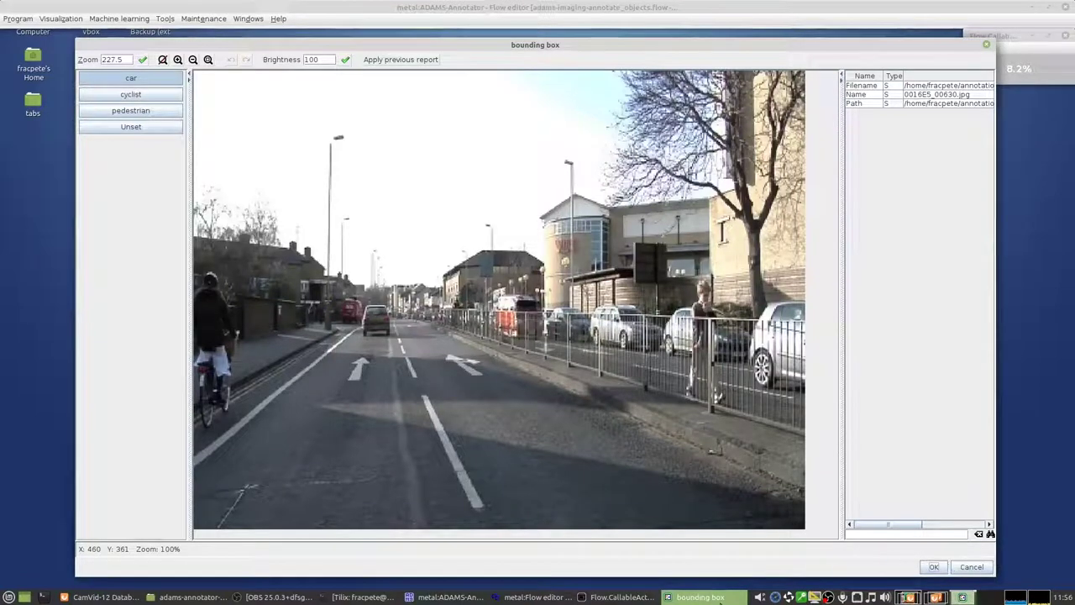
click(537, 597)
click(300, 104)
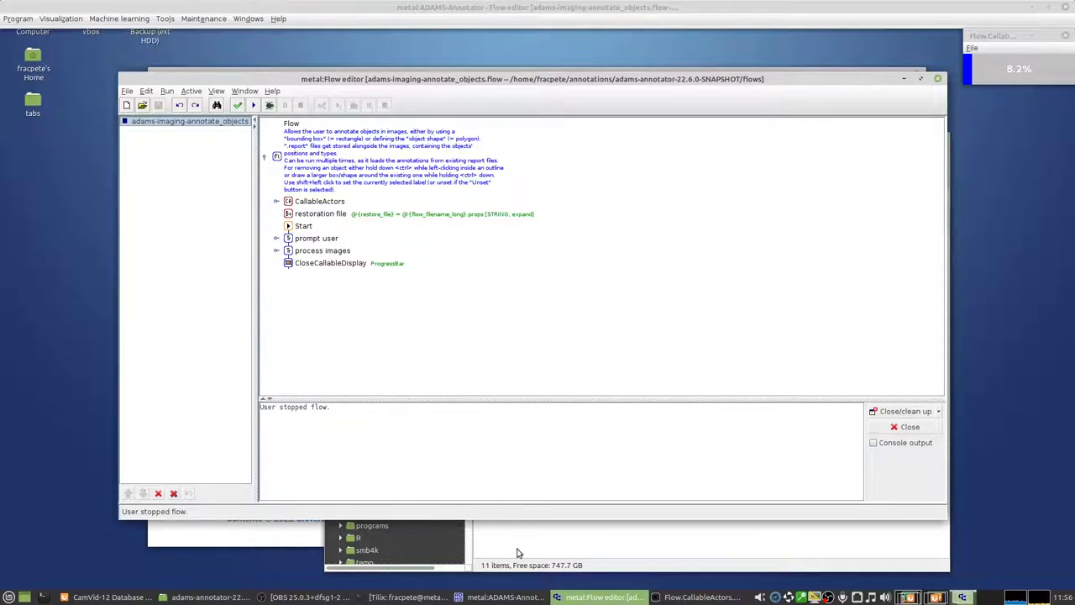
click(898, 411)
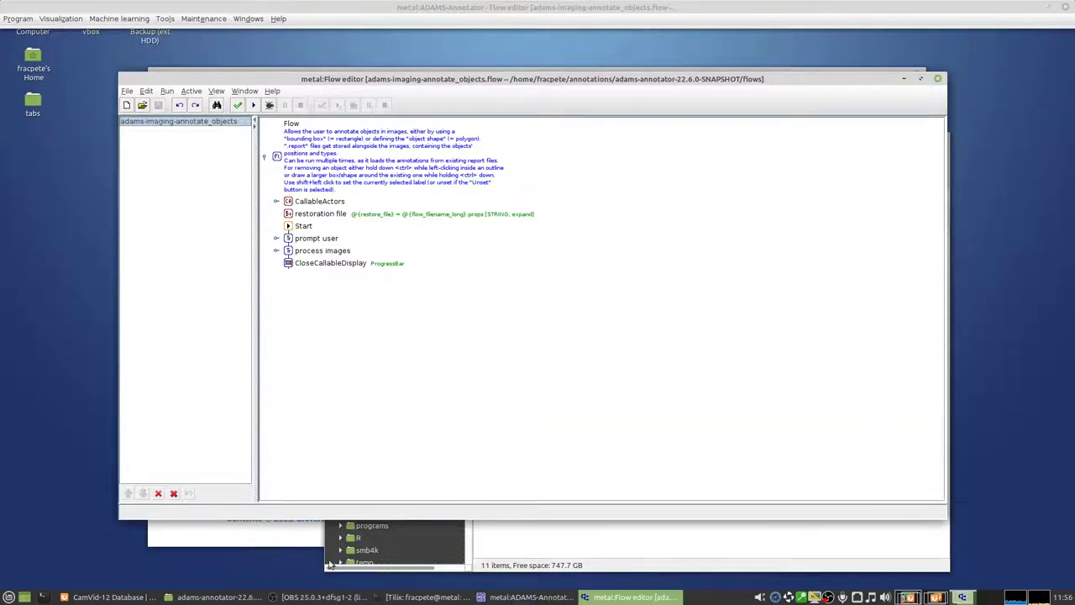
click(552, 541)
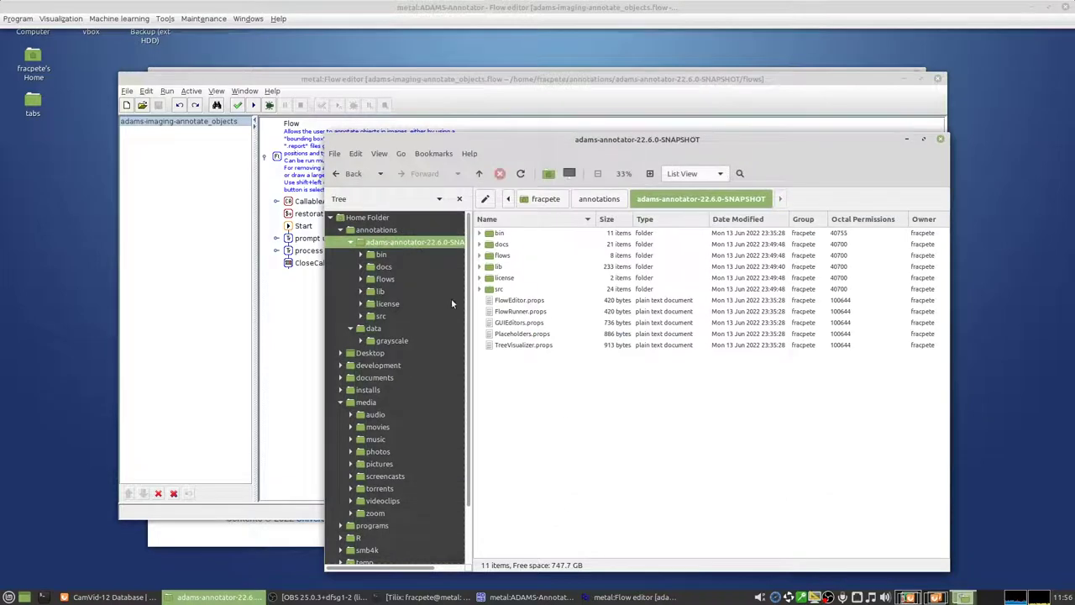
- Open the grayscale images folder and scroll its listing to find 0016E5_00390.report
click(389, 339)
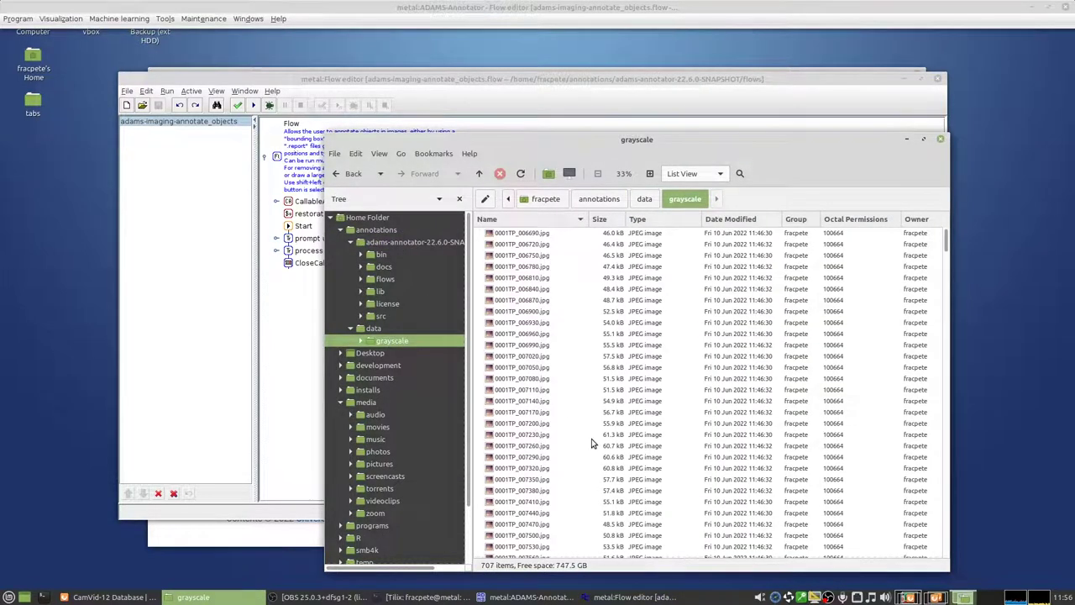
scroll(591, 438, down, 20)
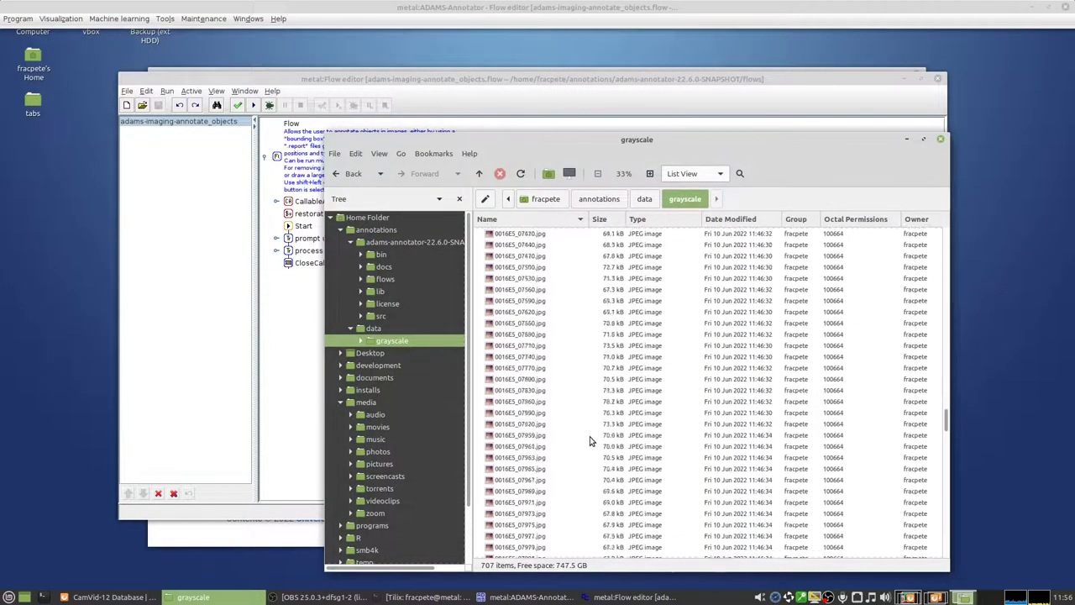
scroll(589, 441, down, 4)
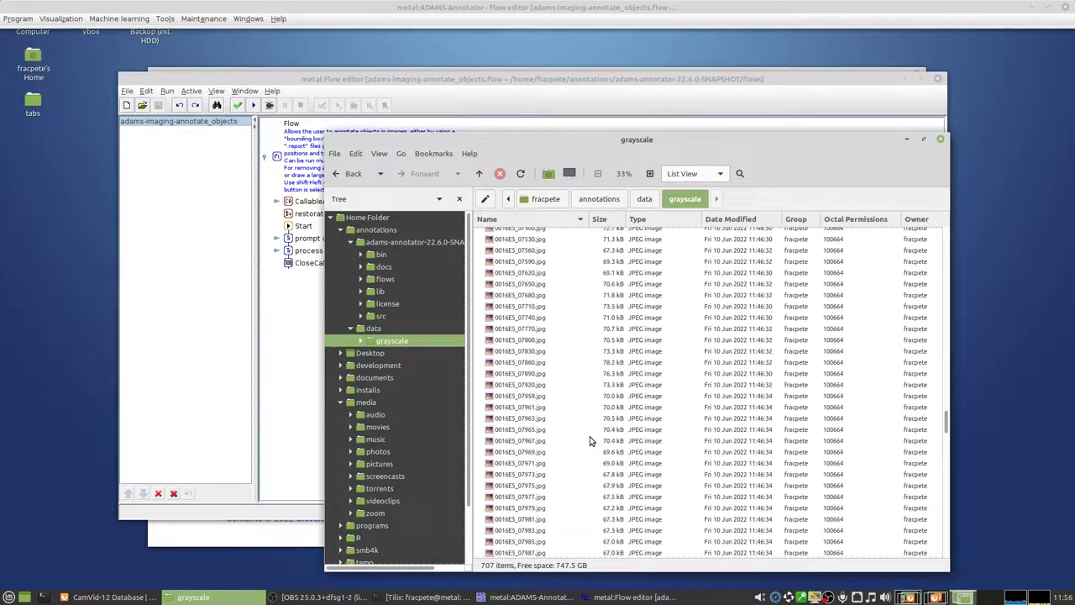
scroll(589, 440, up, 20)
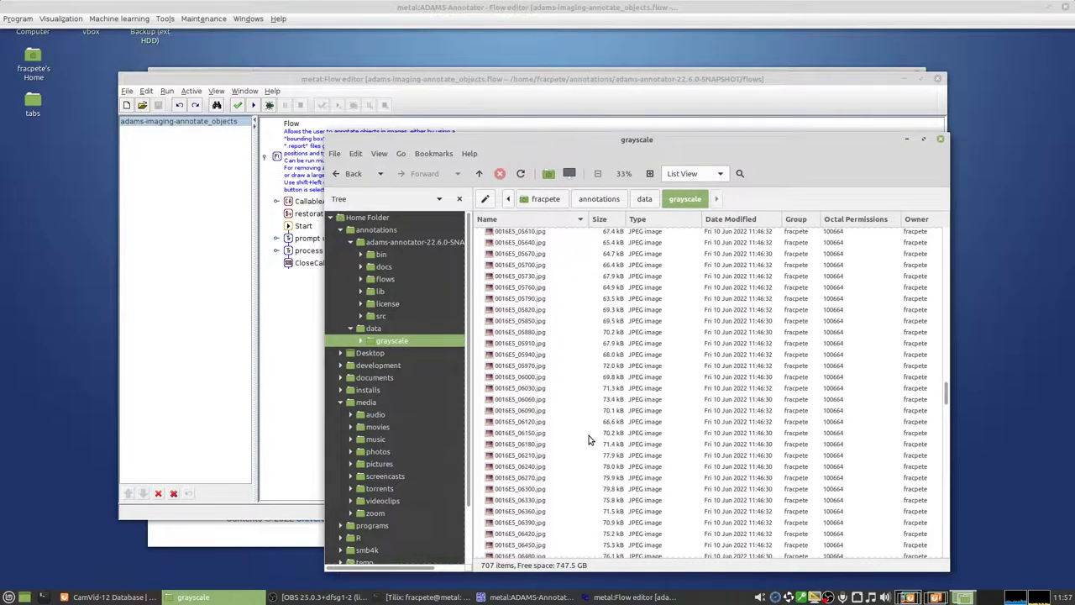
scroll(588, 439, up, 20)
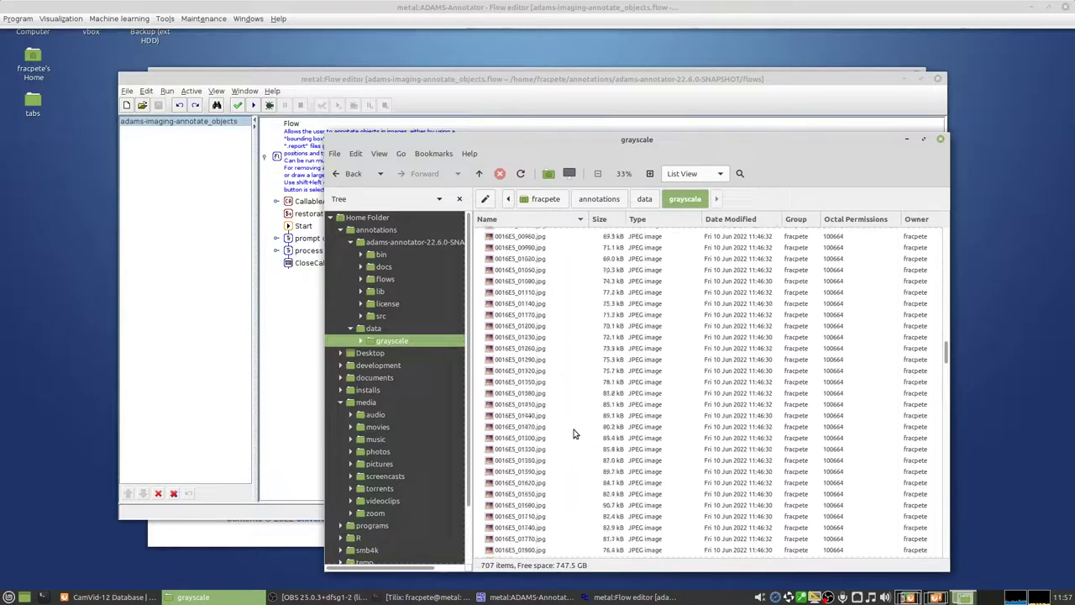
scroll(574, 434, up, 10)
- Open 0016E5_00390.report in GVim from its context menu
click(550, 286)
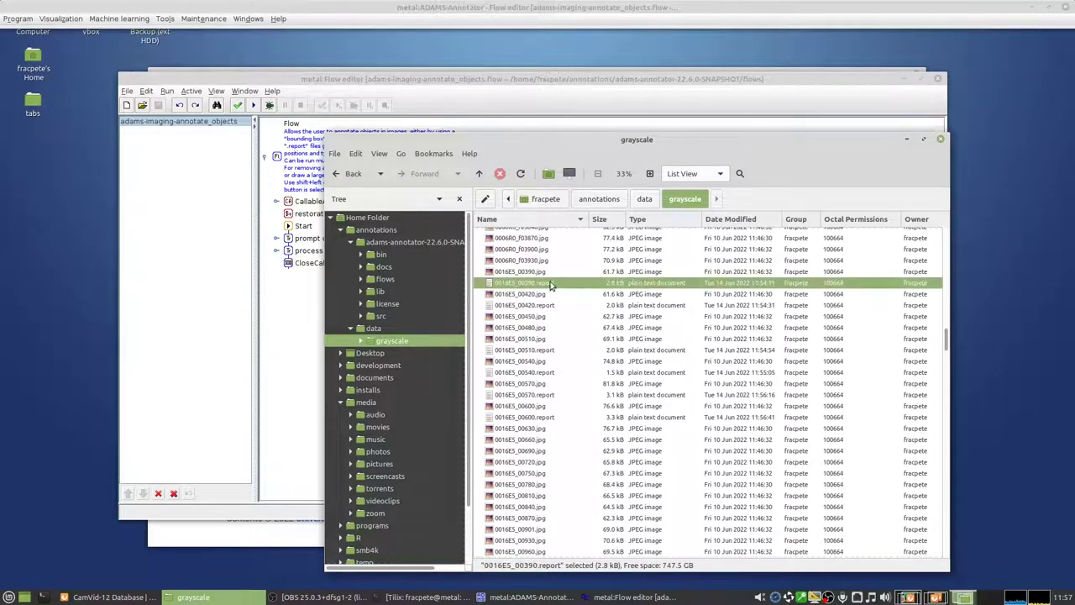
ctrl+click(546, 306)
click(560, 291)
click(546, 275)
click(548, 286)
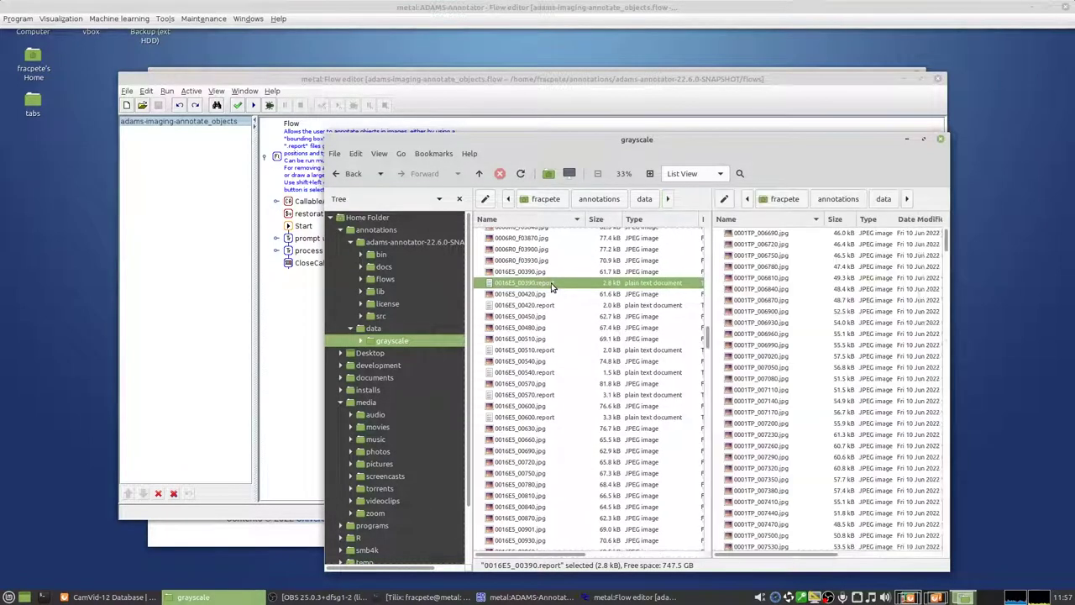
right_click(551, 285)
click(568, 294)
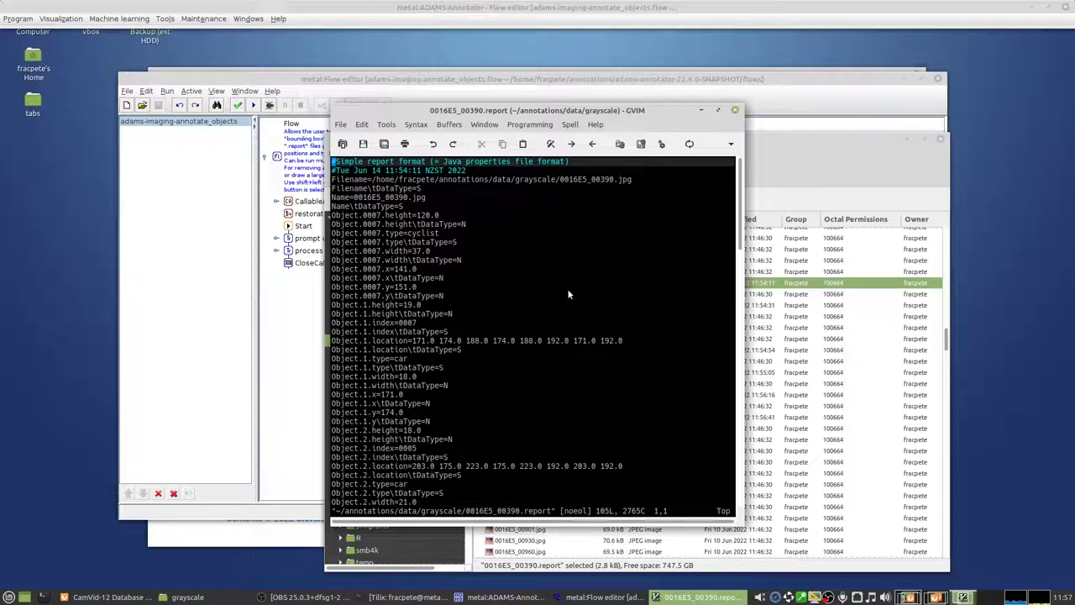
- Highlight Object.3's type=car, width=22.0, x=218.0 and y lines, then close GVim
scroll(439, 369, down, 15)
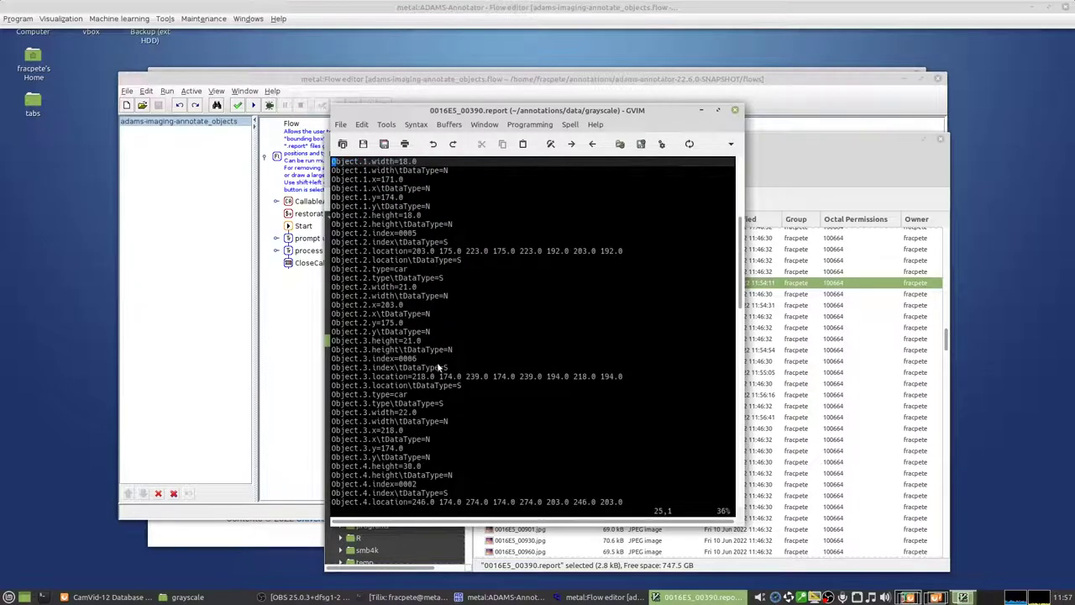
scroll(438, 370, up, 13)
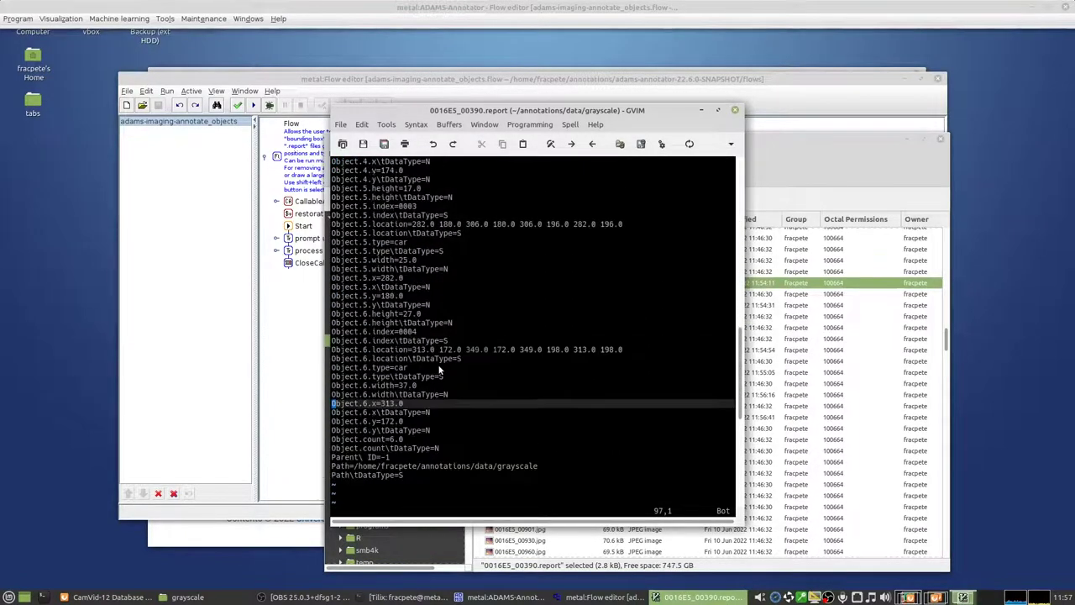
scroll(439, 369, up, 3)
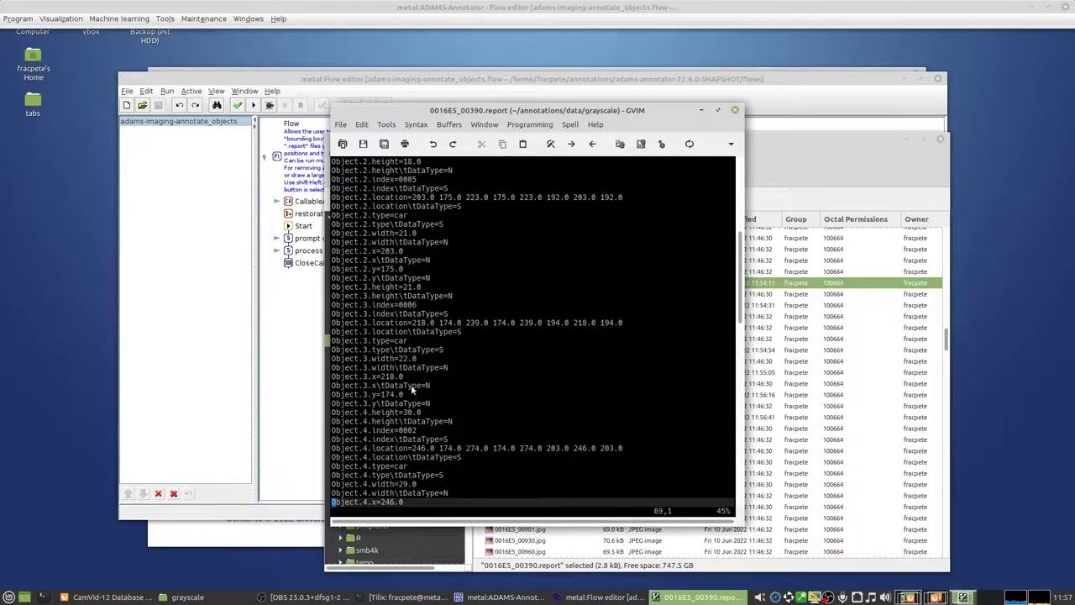
drag(412, 341, 326, 342)
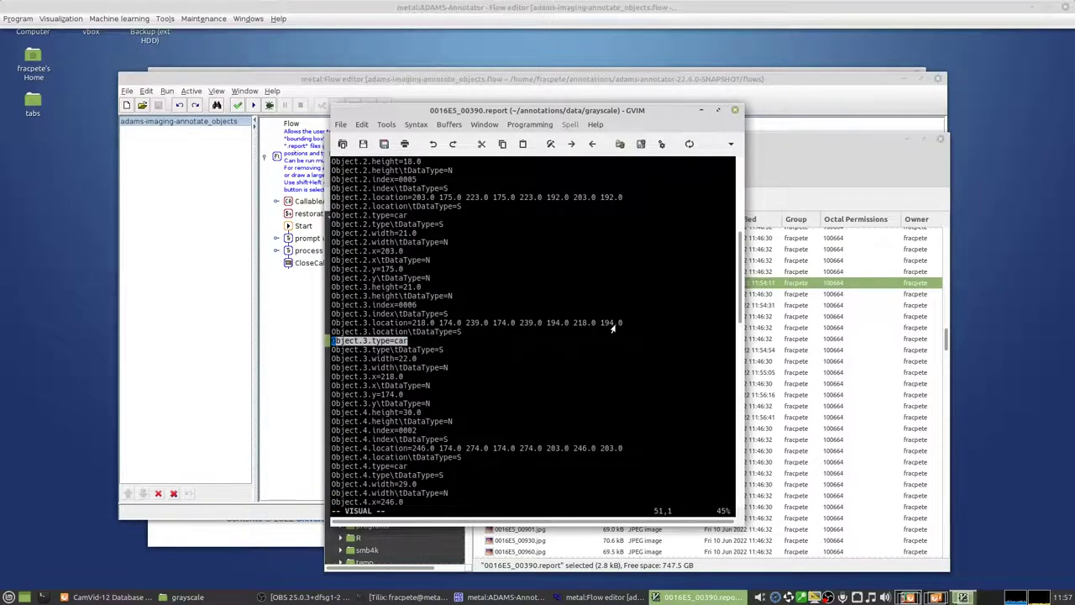
drag(413, 360, 334, 361)
drag(403, 381, 328, 379)
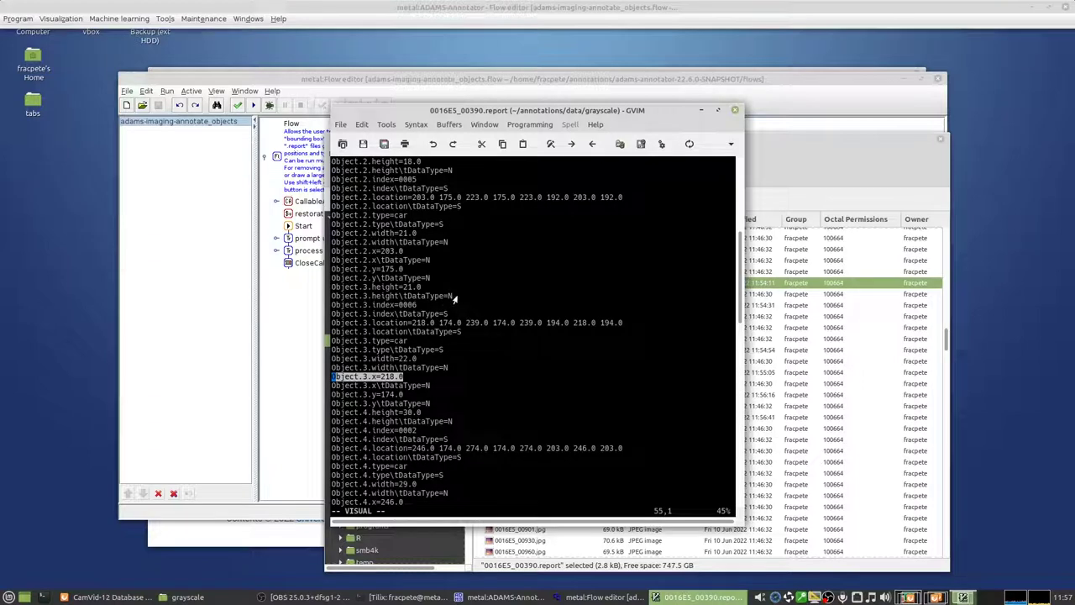
drag(442, 290, 319, 291)
drag(406, 382, 333, 379)
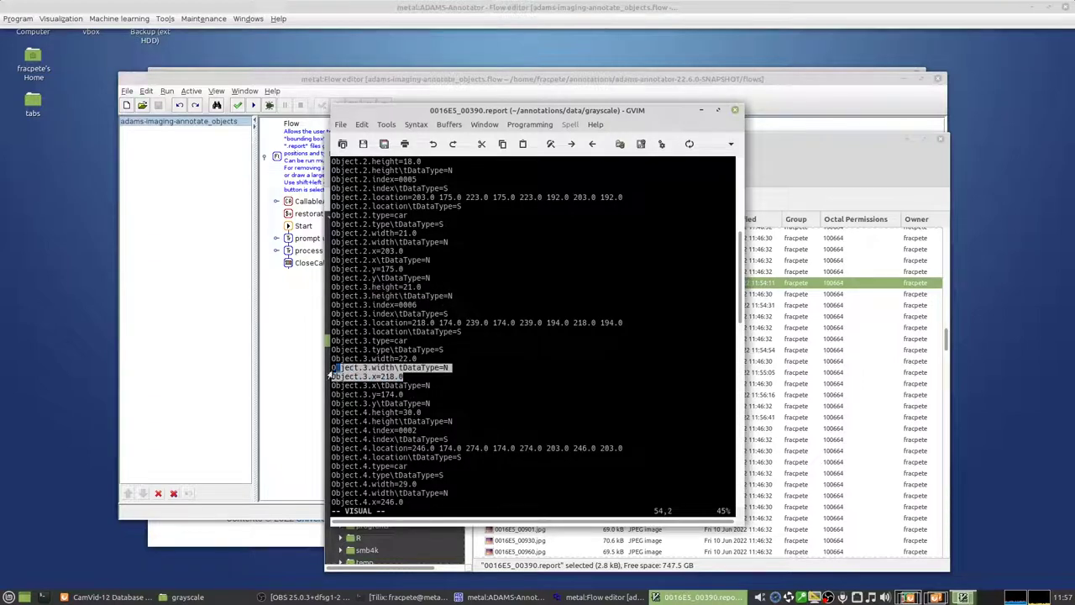
drag(406, 397, 319, 397)
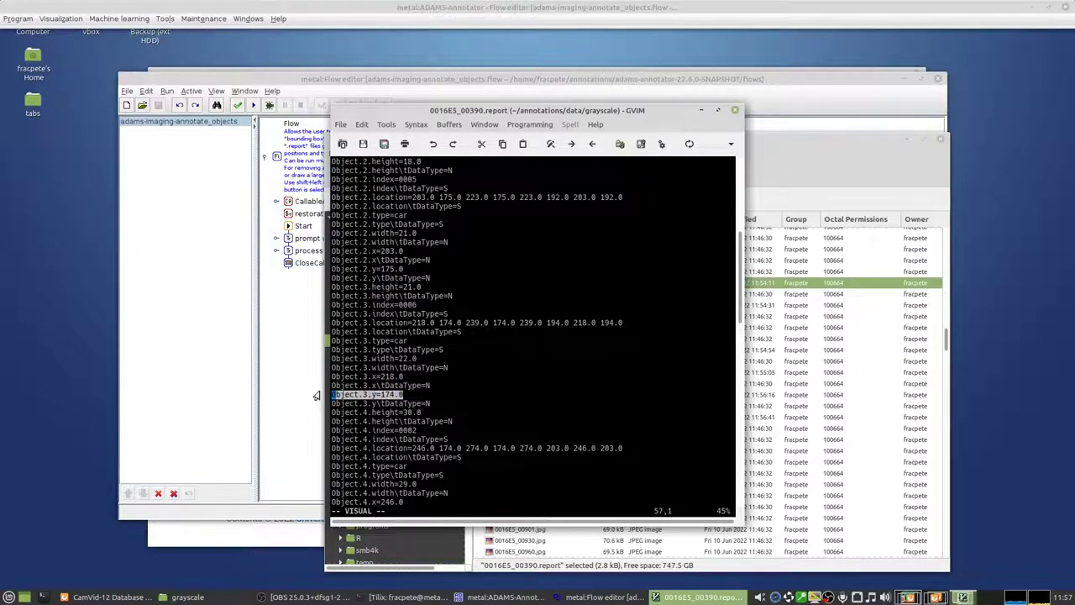
click(736, 111)
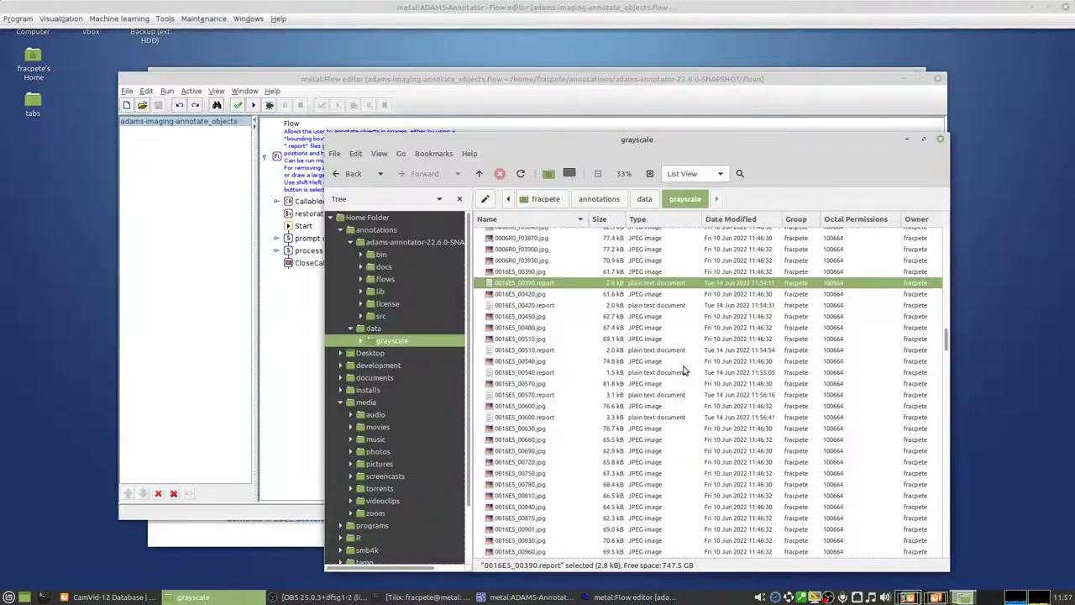
- Switch Firefox from the CamVid-12 dataset page to the 'Home - wai-annotations manual' tab
click(131, 598)
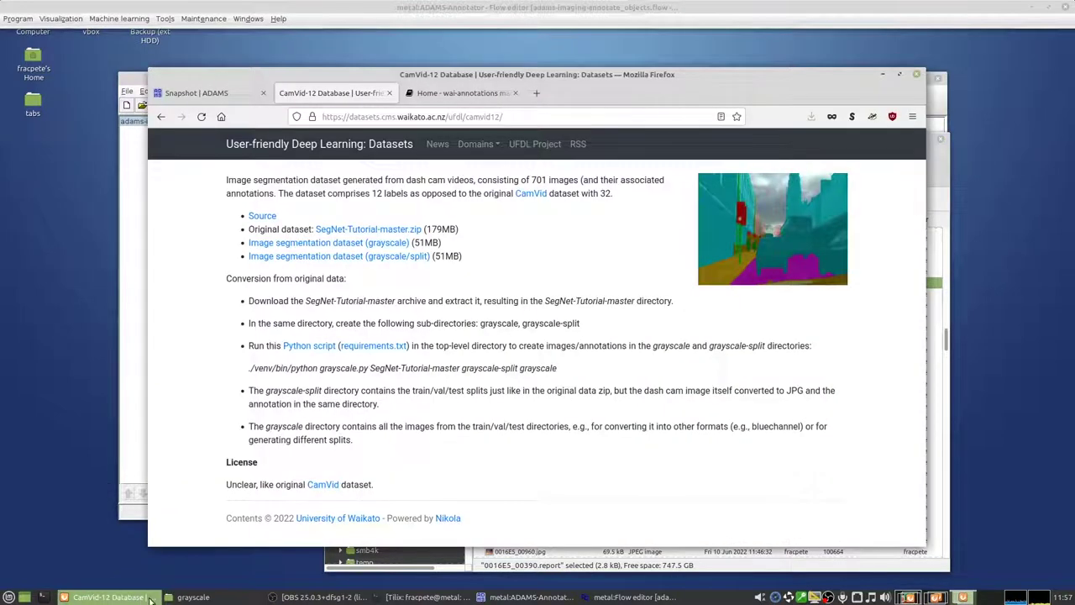
click(449, 94)
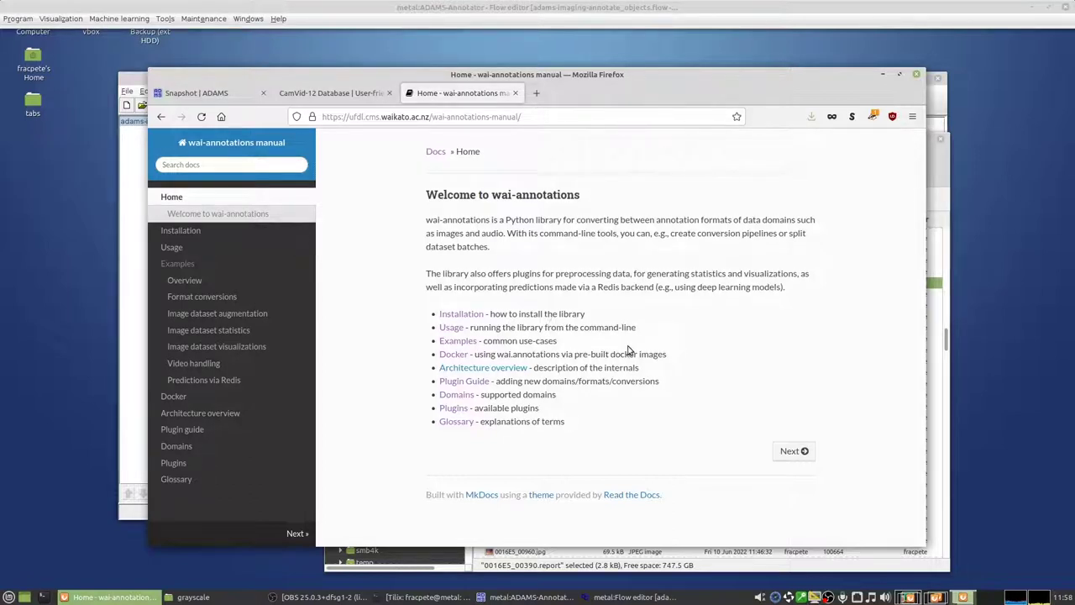
- Go to Examples > Format conversions and highlight the wai-annotations program name
click(452, 343)
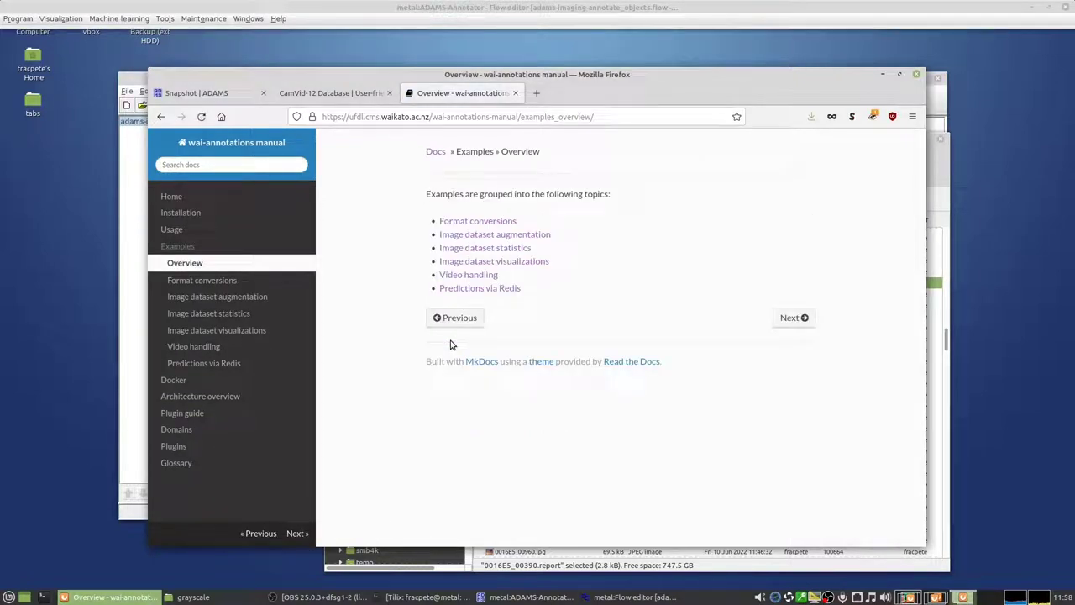
click(493, 223)
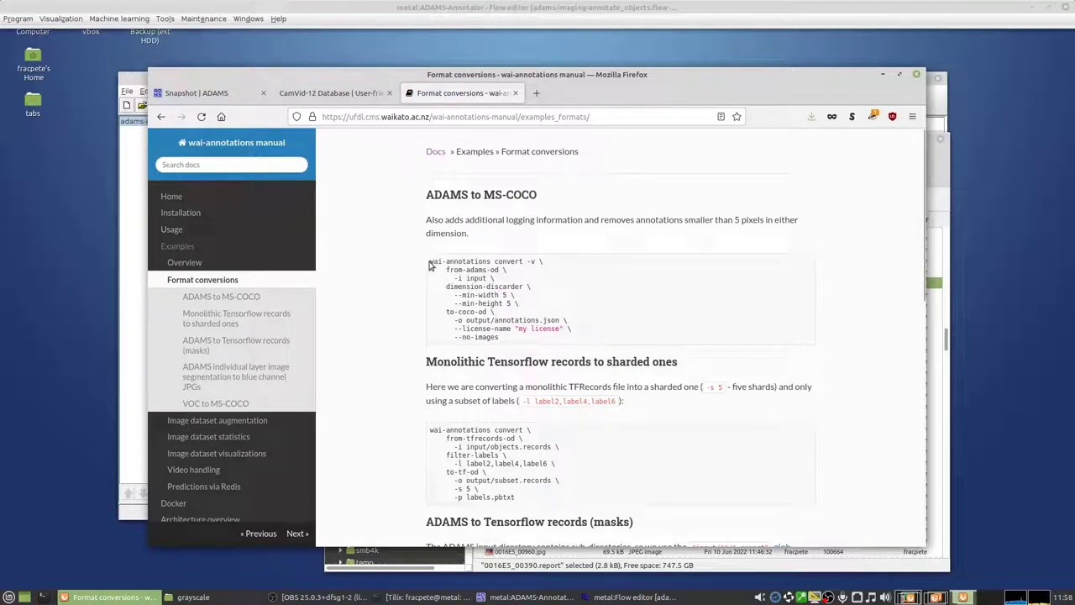
drag(431, 261, 492, 262)
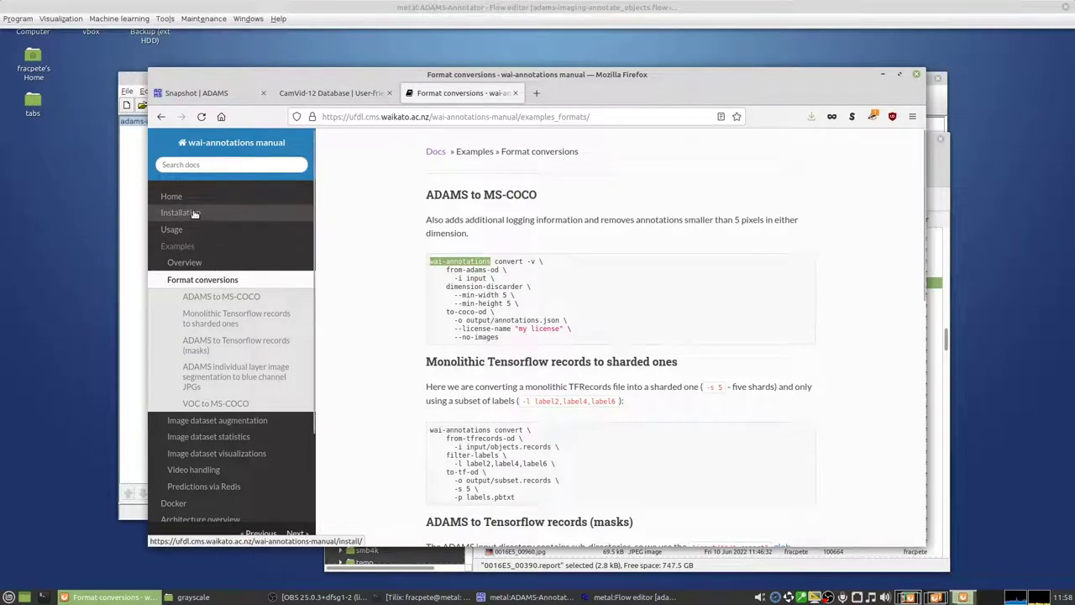
- Open Installation in a new tab, highlighting the pip install wai.annotations.core and wai.annotations commands
middle_click(189, 213)
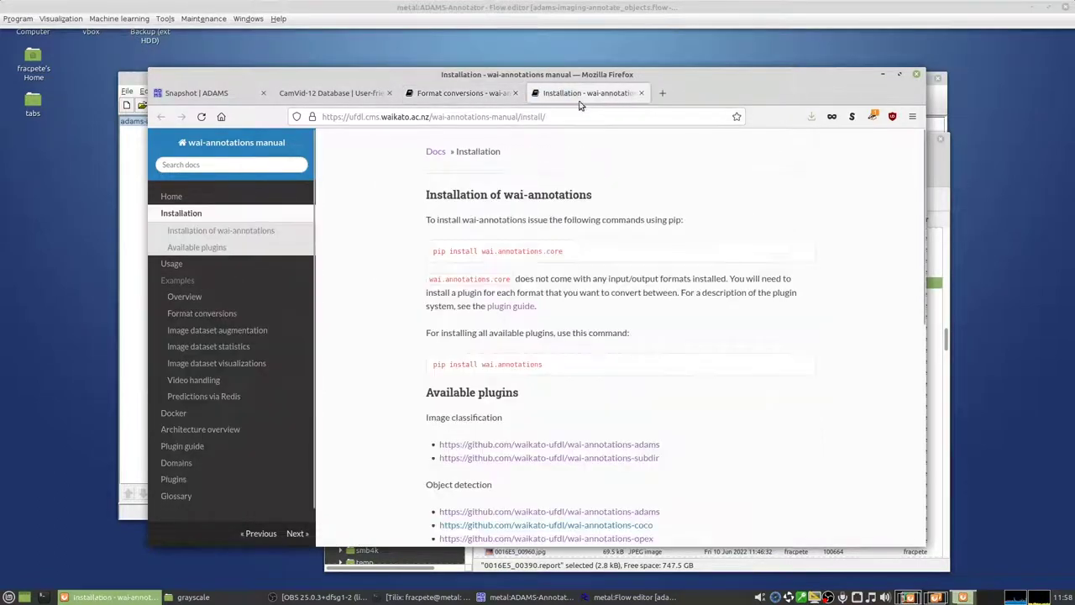
drag(574, 256, 431, 252)
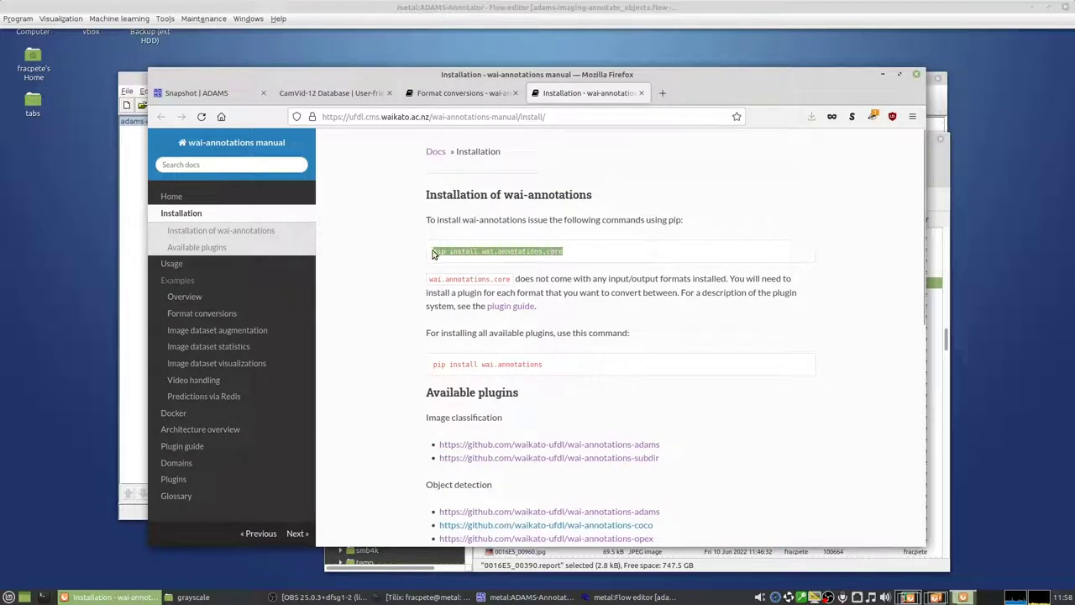
drag(546, 365, 426, 366)
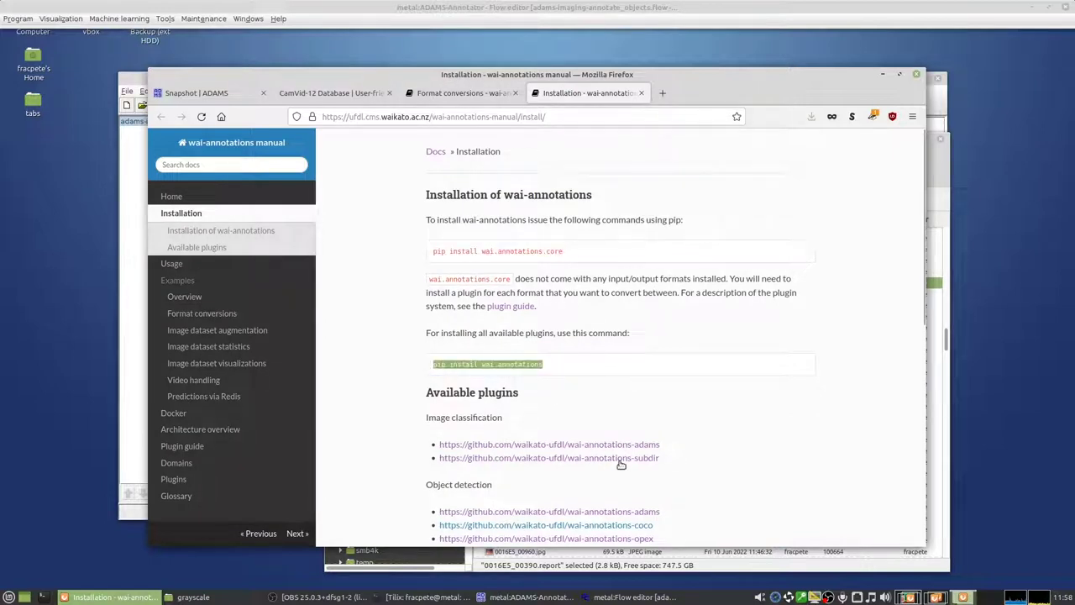
scroll(621, 463, down, 3)
scroll(624, 464, down, 4)
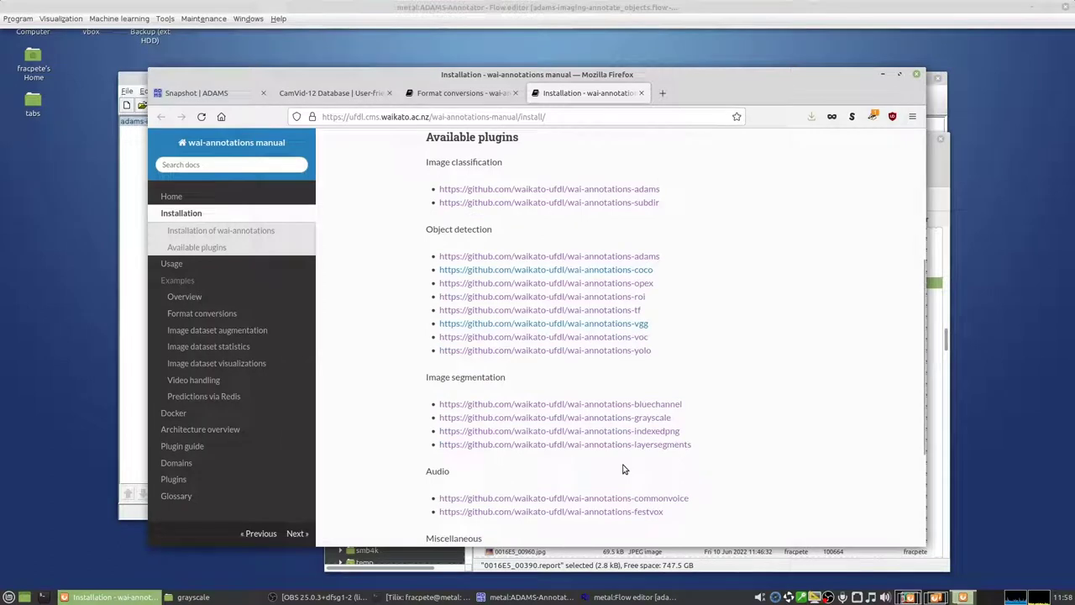
scroll(655, 468, down, 3)
scroll(724, 320, up, 6)
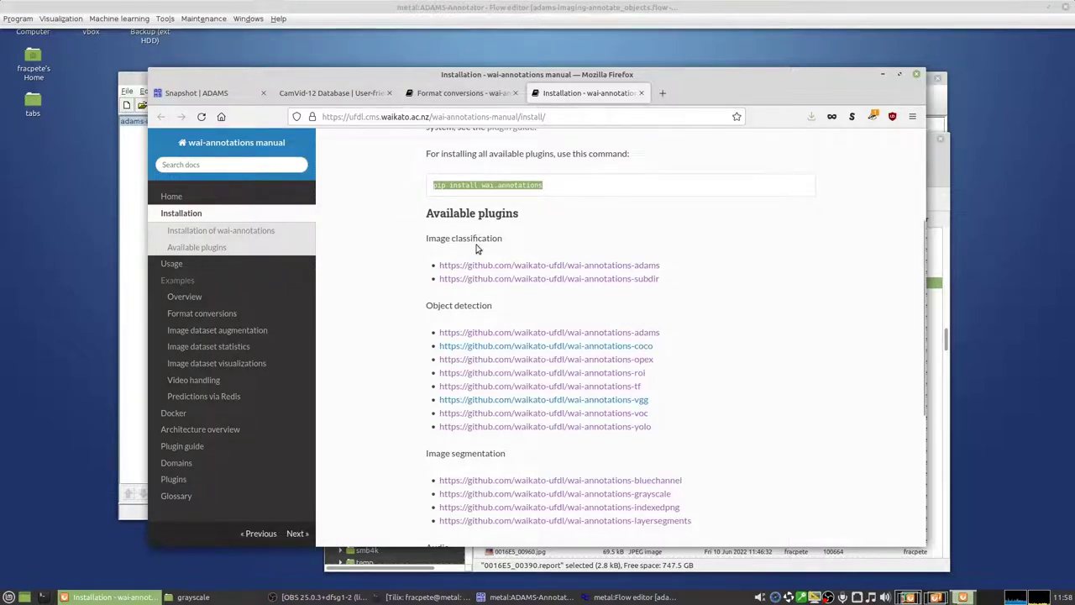
- On Format conversions, highlight wai-annotations, convert, from-adams-od and -i in the MS-COCO example
click(464, 93)
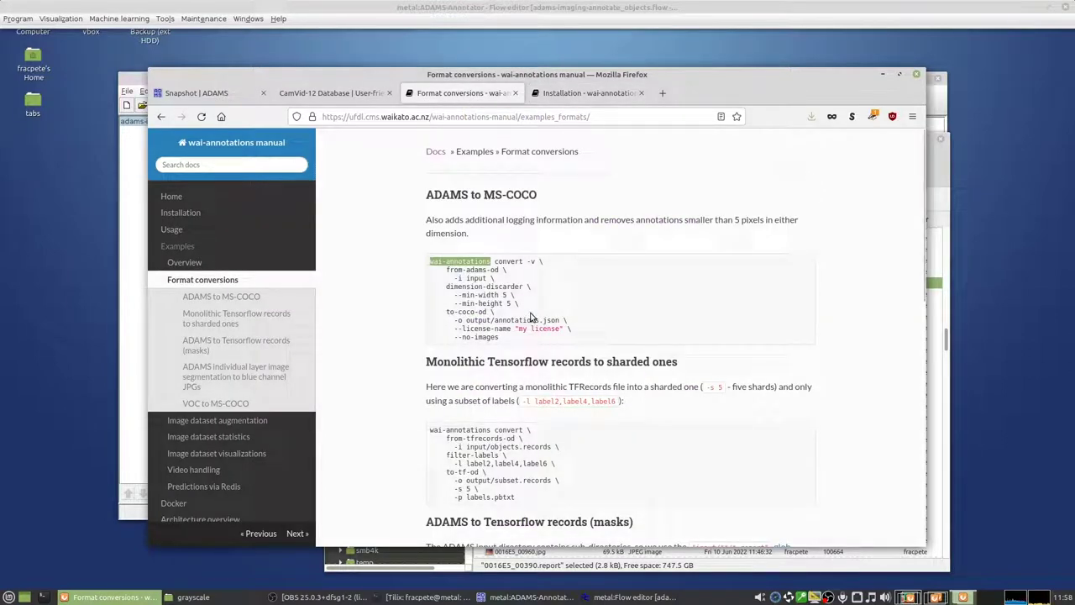
click(490, 263)
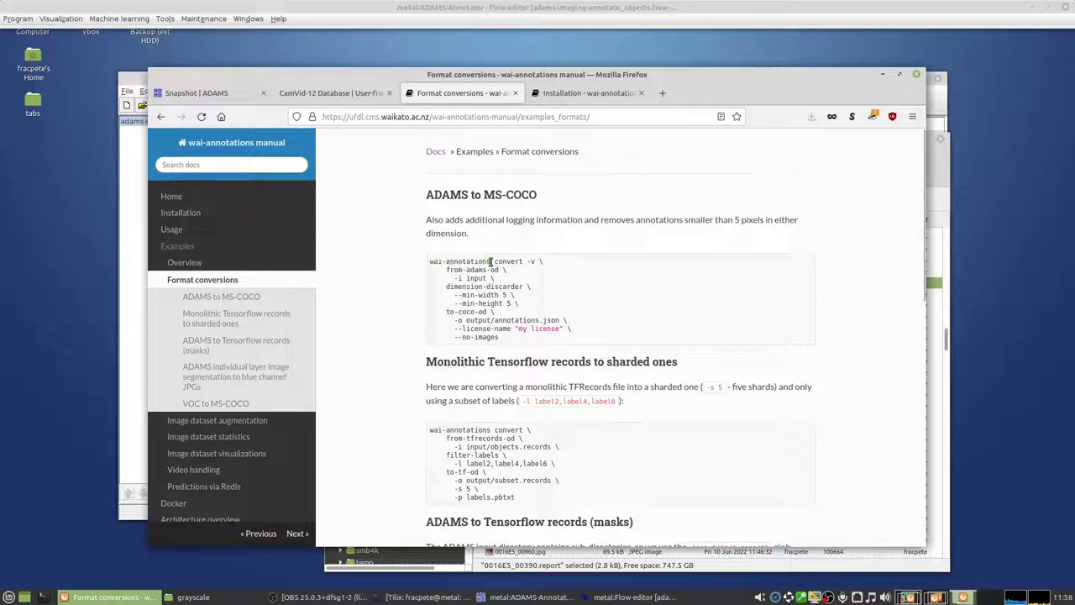
drag(492, 263, 420, 261)
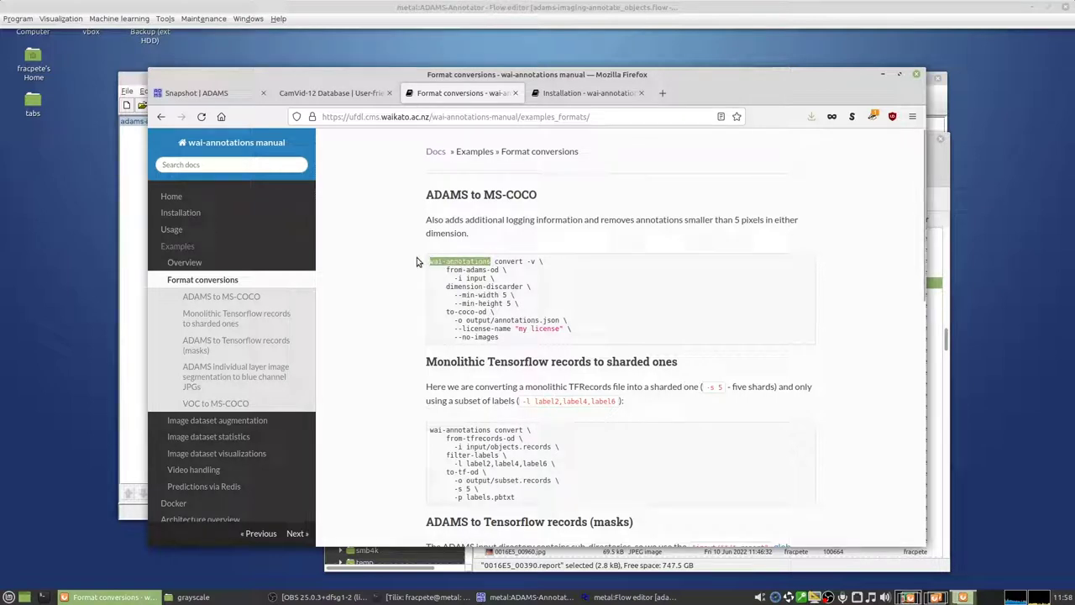
click(504, 263)
double_click(504, 263)
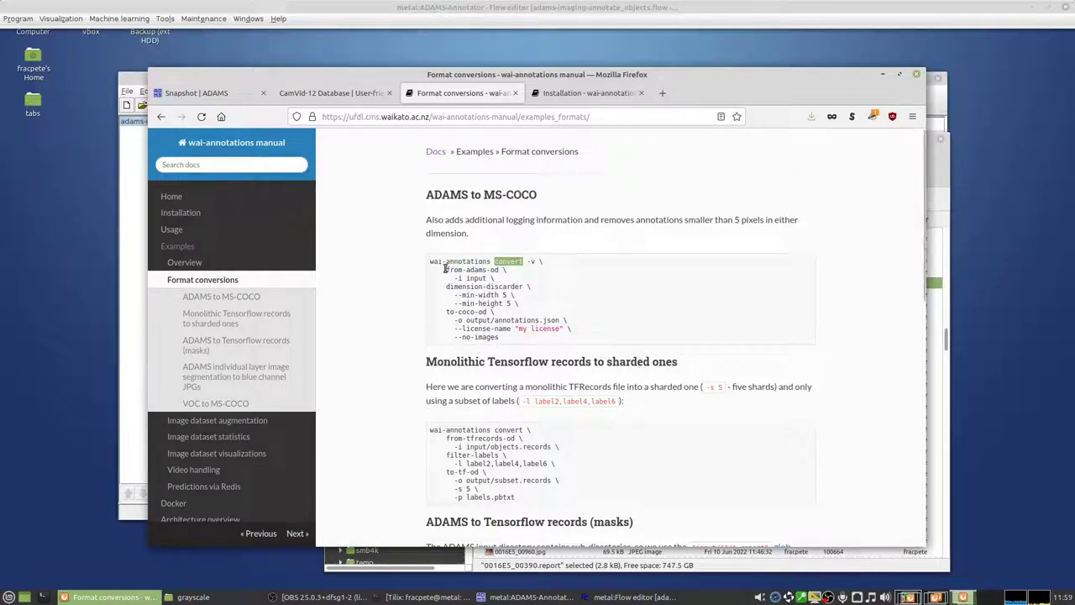
drag(446, 269, 501, 271)
drag(449, 278, 488, 286)
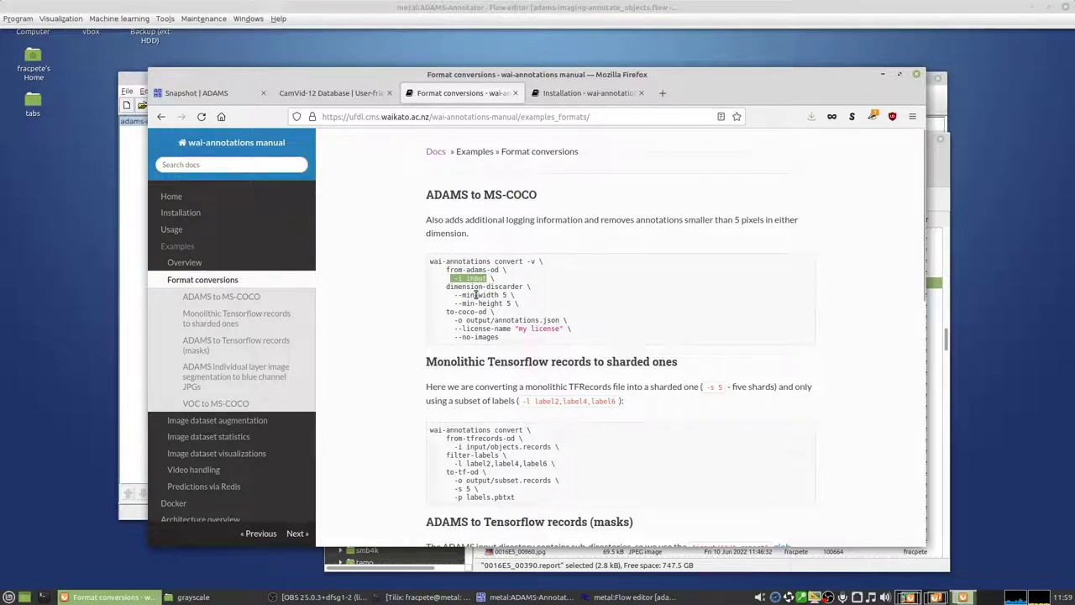
drag(445, 286, 530, 308)
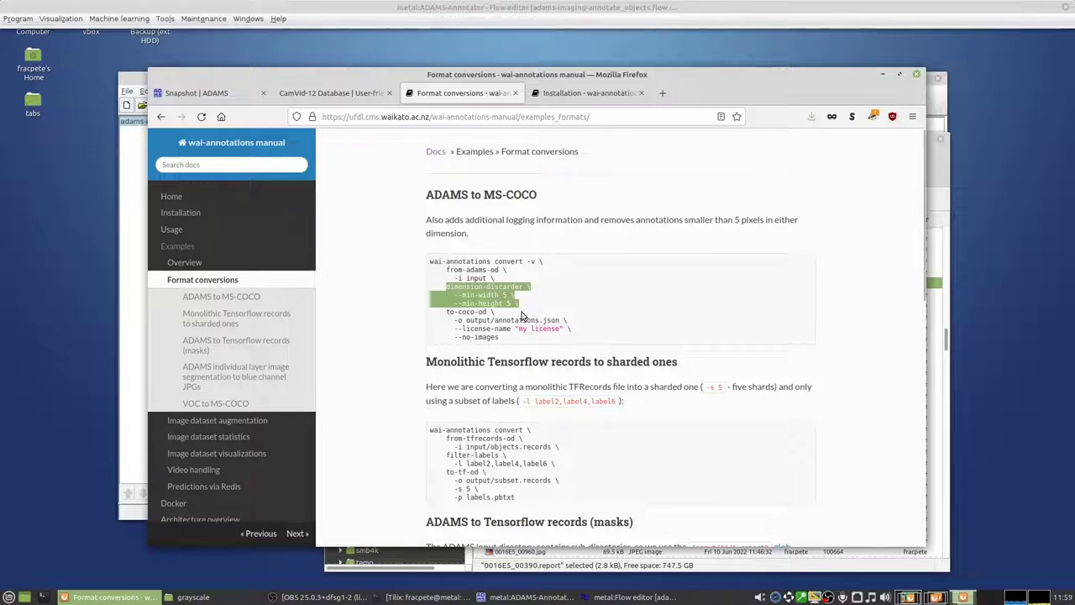
click(447, 312)
drag(447, 312, 486, 312)
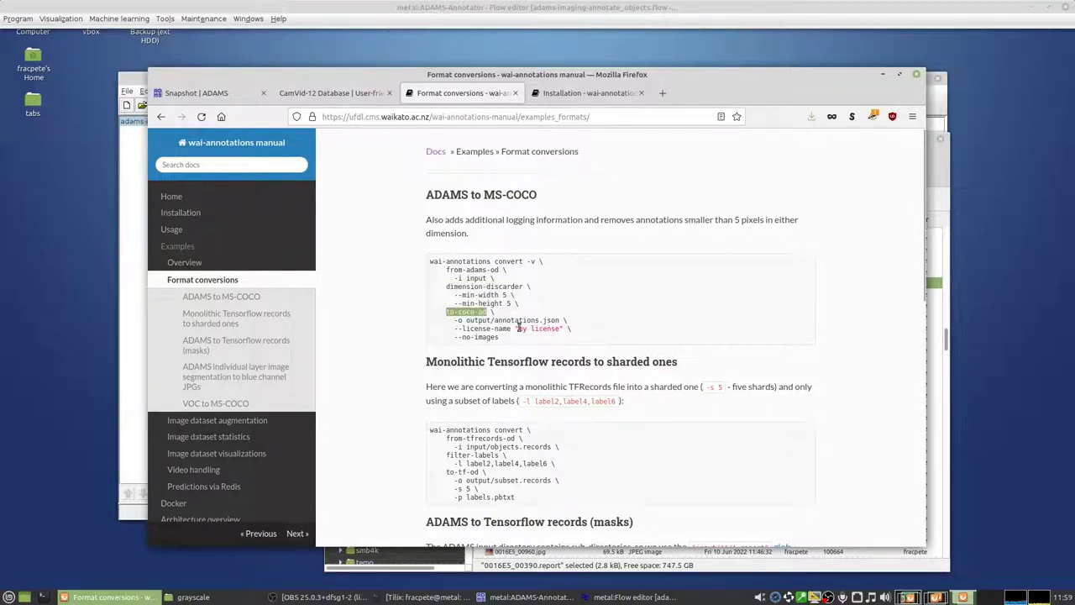
drag(455, 321, 557, 320)
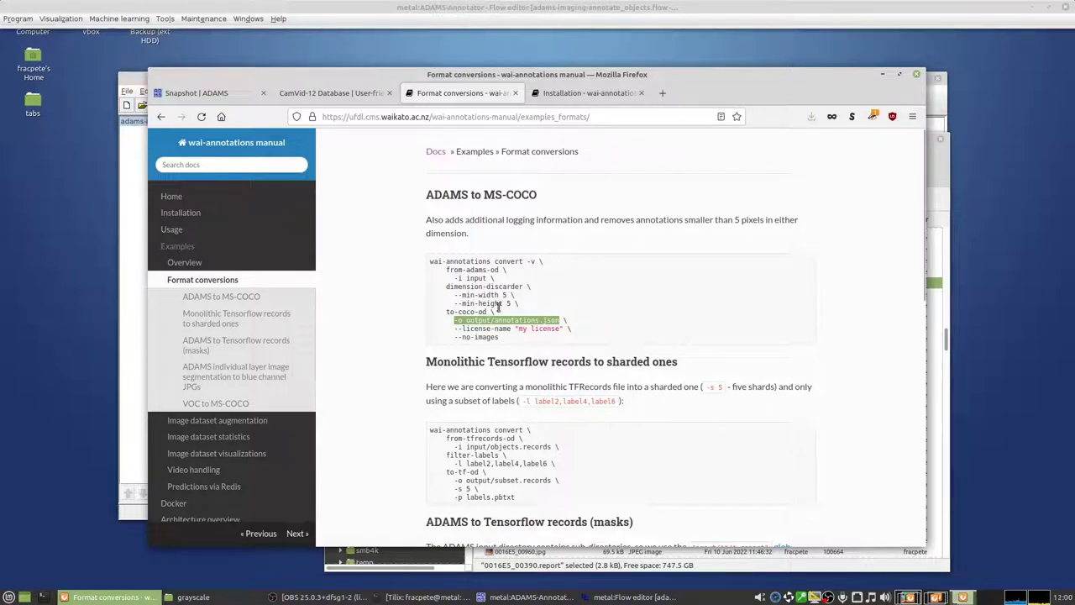
mouse_move(454, 331)
mouse_down()
mouse_move(565, 332)
mouse_move(568, 343)
mouse_up()
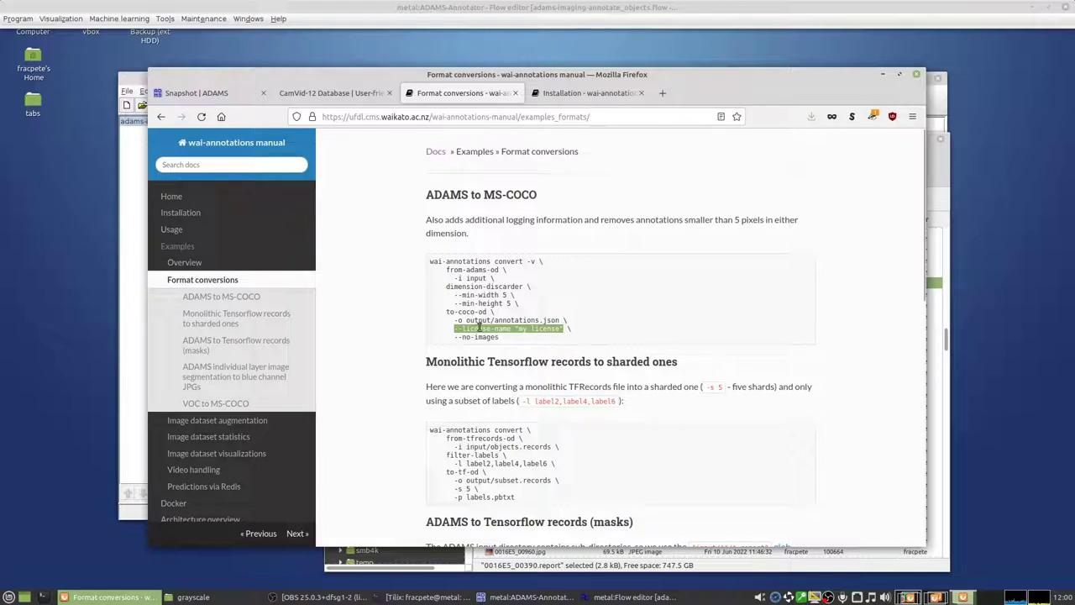
drag(499, 339, 450, 339)
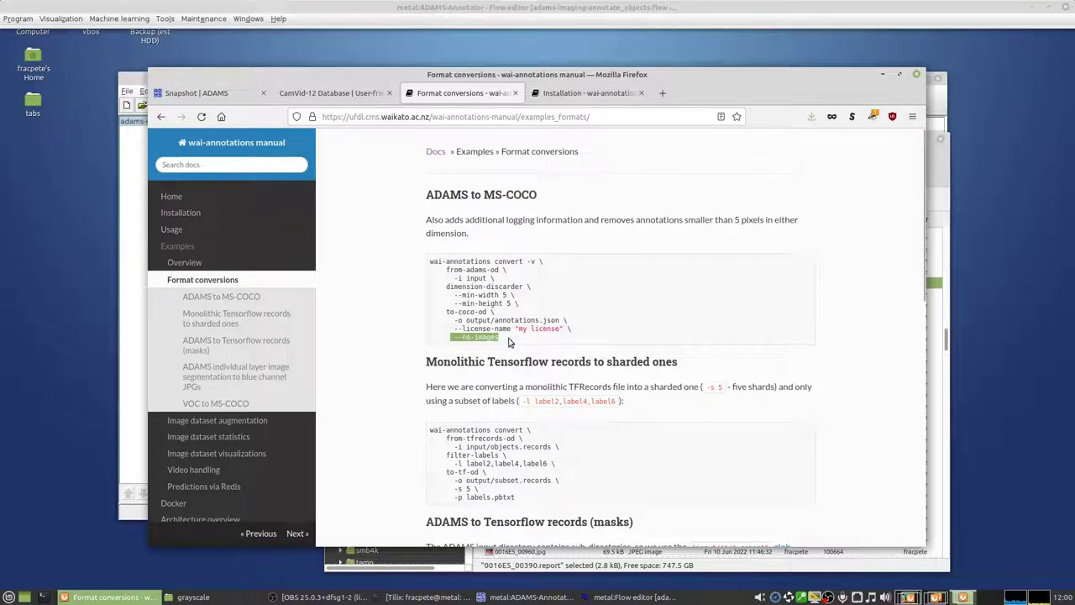
click(509, 339)
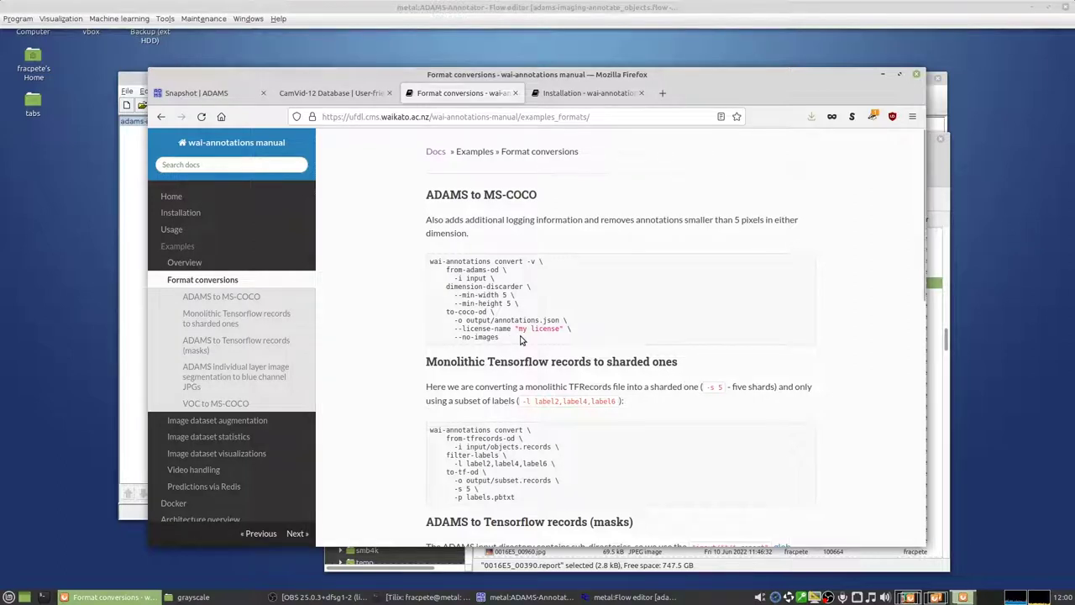
- Scroll to the individual layer segmentation example and highlight its --split-names train val and --split-ratios 80 20
scroll(521, 340, down, 5)
scroll(552, 357, down, 3)
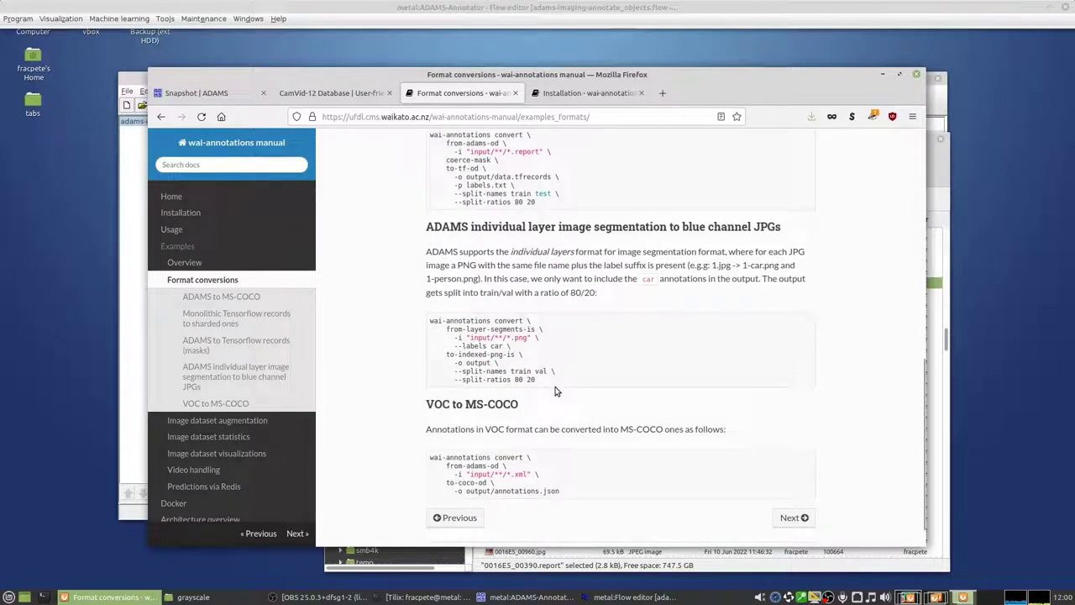
drag(561, 385, 434, 371)
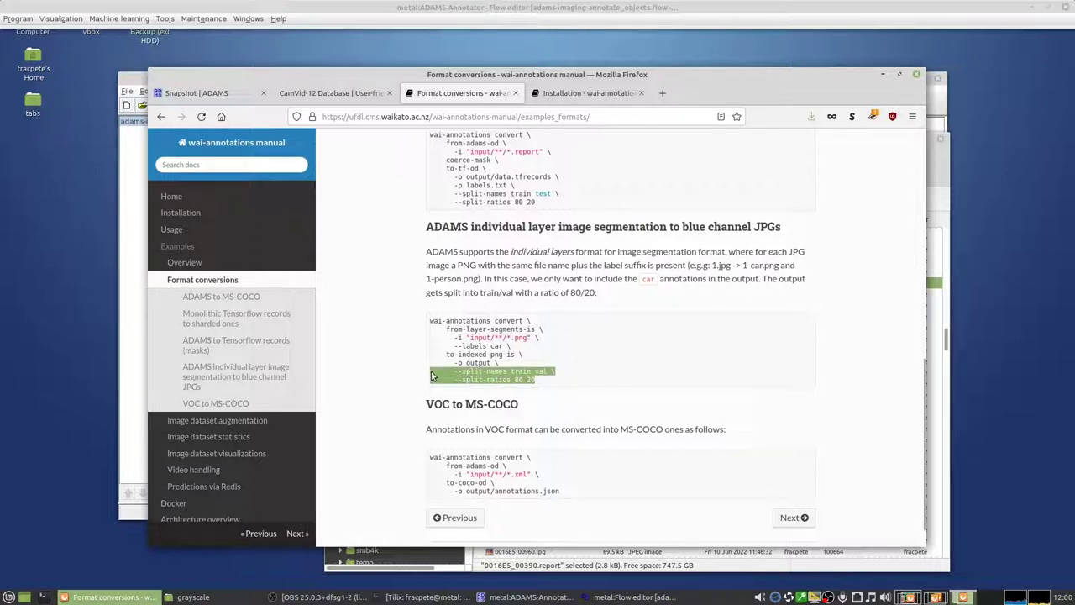